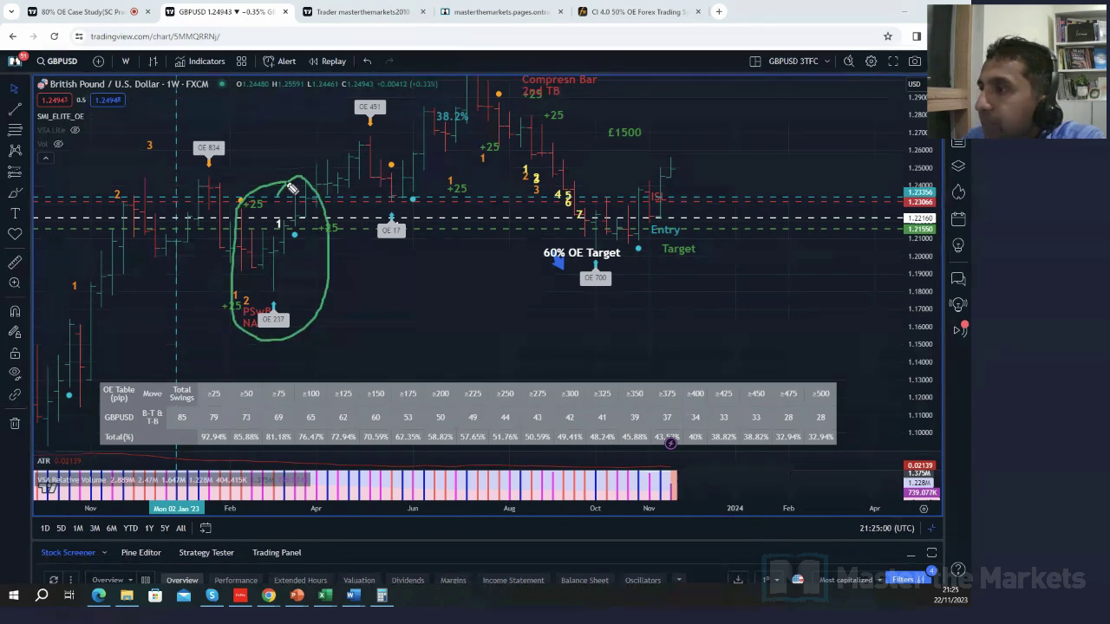
Mark the recent price levels near the ISL and Target labels with green pen lines, and clear all pen annotations.
{"action": "left_click_drag", "start_coordinate": [639, 195], "coordinate": [666, 197]}
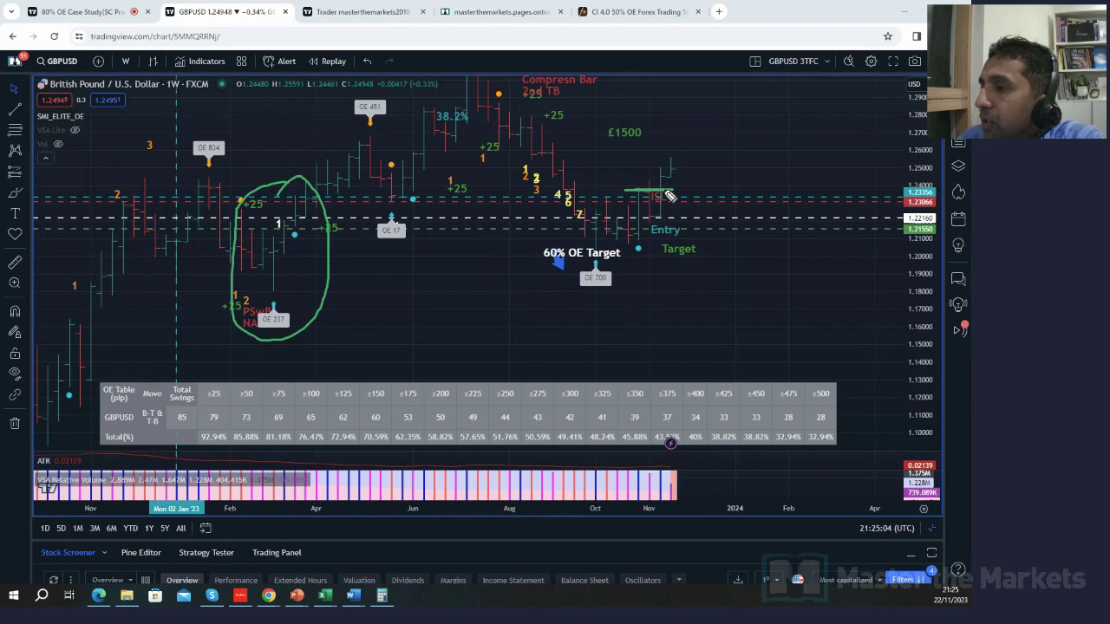
{"action": "left_click_drag", "start_coordinate": [637, 251], "coordinate": [709, 253]}
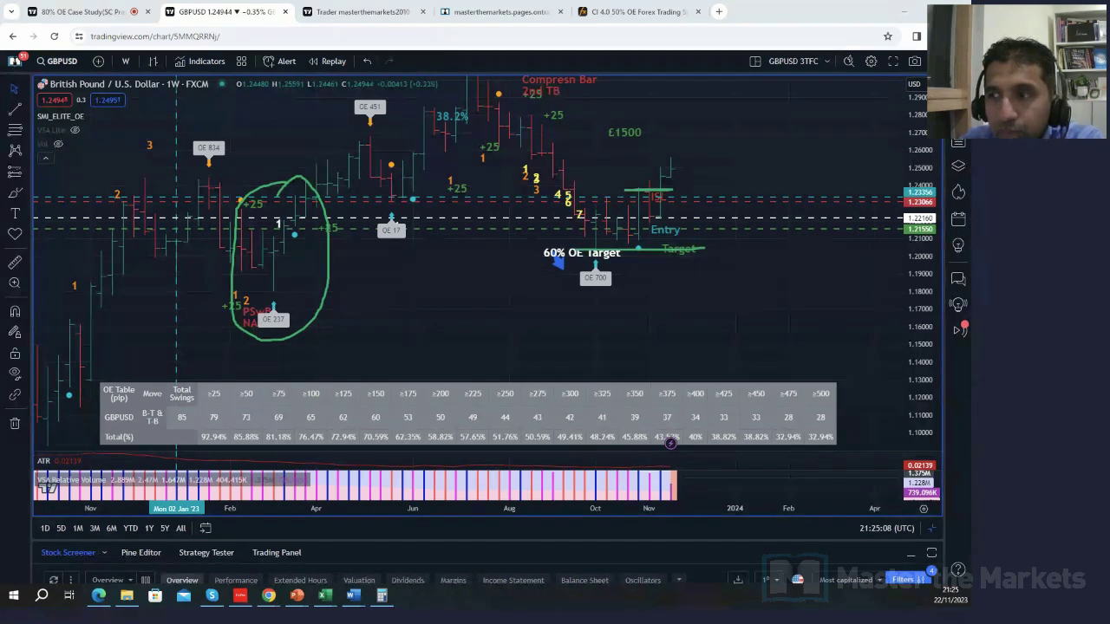
{"action": "key", "text": "e"}
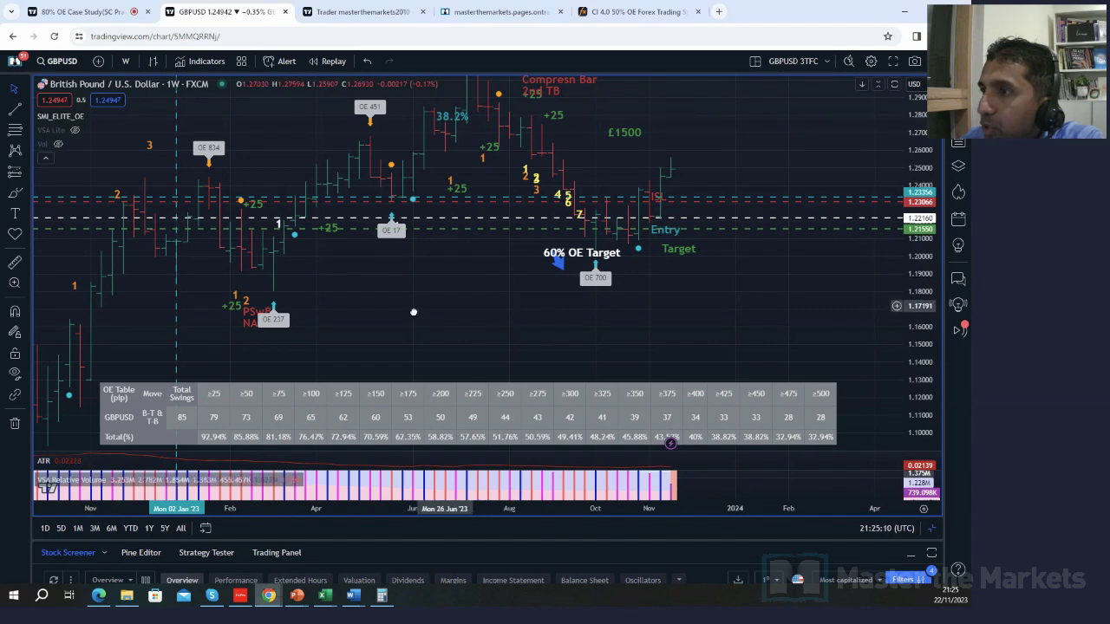
Switch the GBPUSD chart from weekly bars to the 1 day timeframe.
{"action": "left_click_drag", "start_coordinate": [413, 312], "coordinate": [314, 310]}
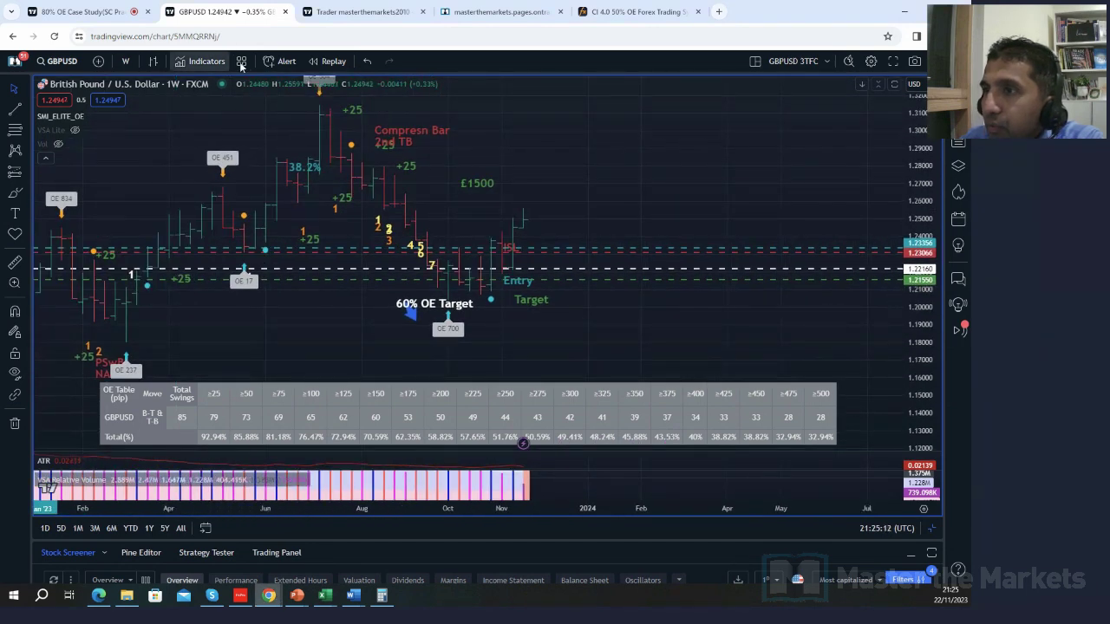
{"action": "left_click", "coordinate": [125, 60]}
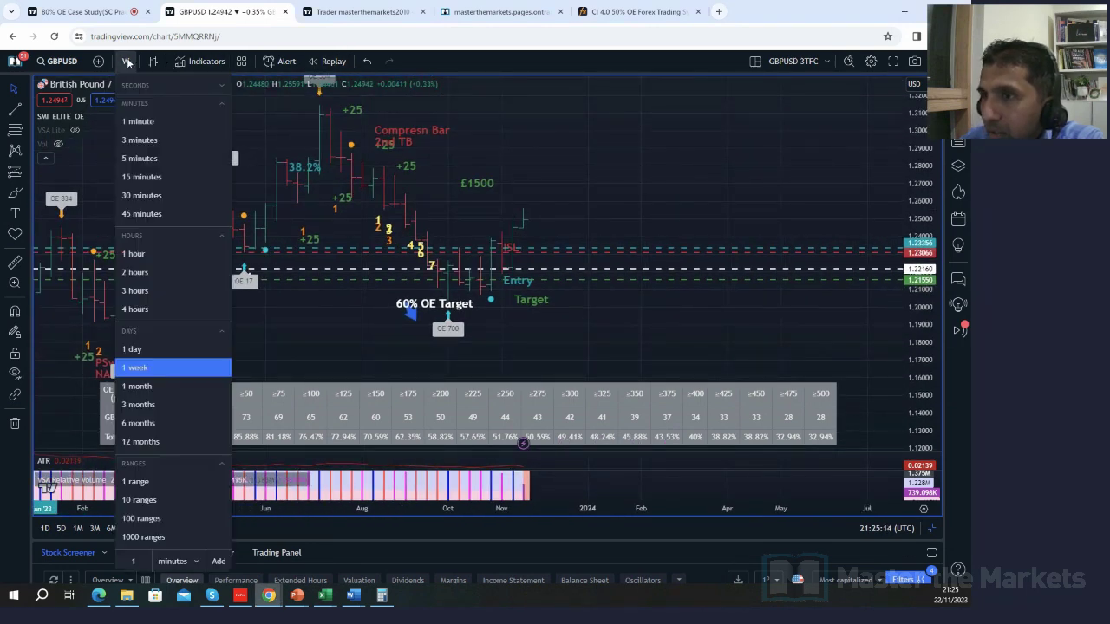
{"action": "left_click", "coordinate": [134, 350]}
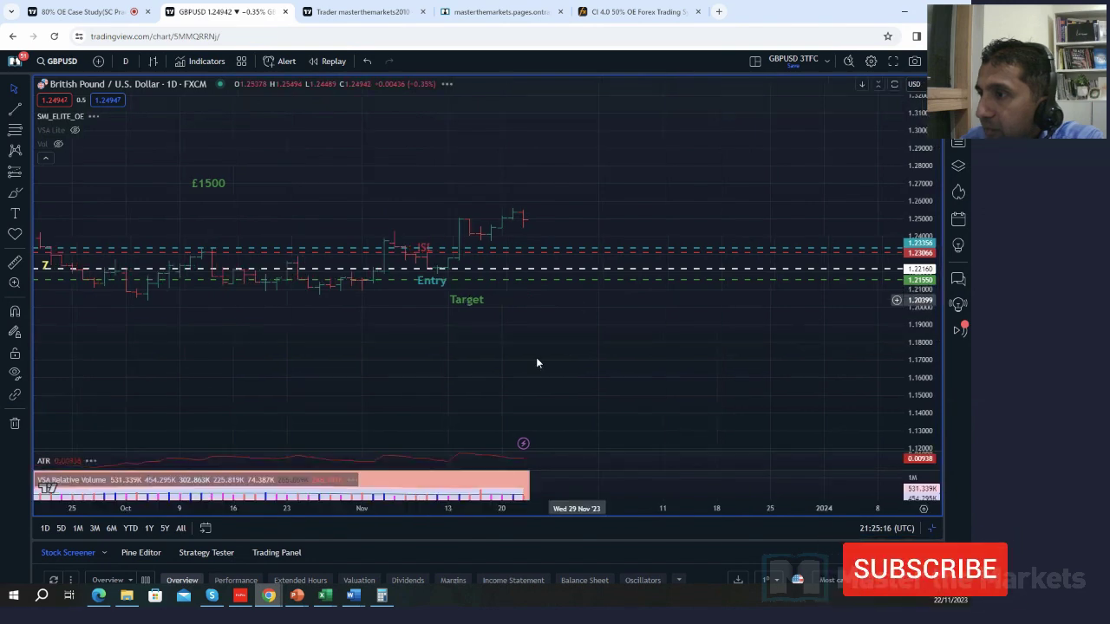
Move the teal dashed entry line up to 1.24994, at the high of the mid-November bar.
{"action": "left_click_drag", "start_coordinate": [537, 361], "coordinate": [776, 360]}
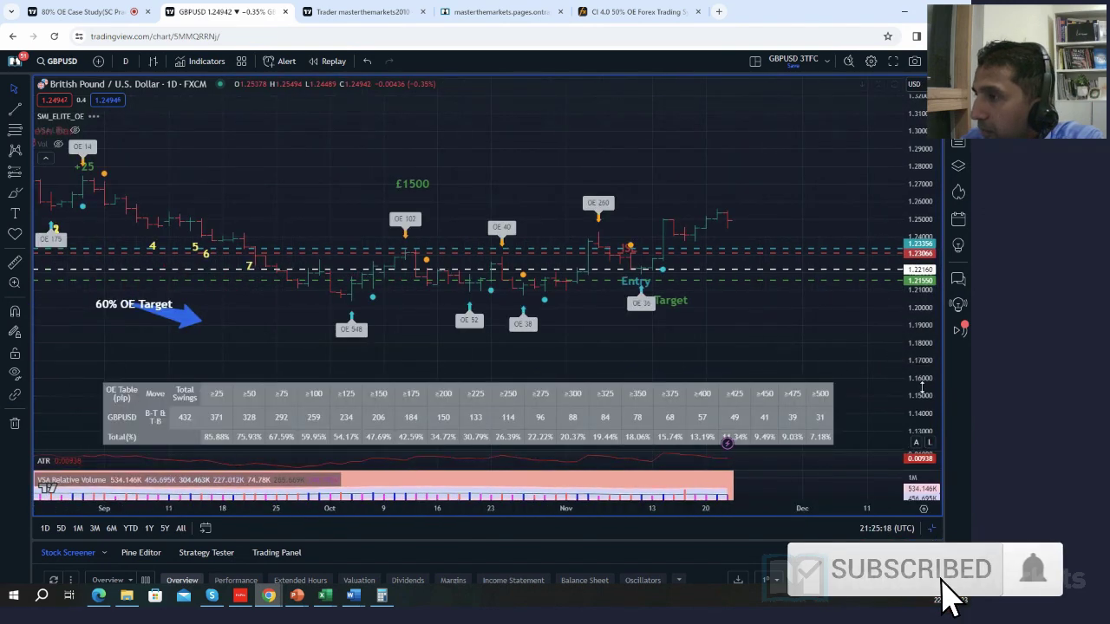
{"action": "left_click_drag", "start_coordinate": [920, 347], "coordinate": [920, 245]}
{"action": "left_click_drag", "start_coordinate": [599, 351], "coordinate": [610, 253]}
{"action": "left_click_drag", "start_coordinate": [606, 292], "coordinate": [427, 369]}
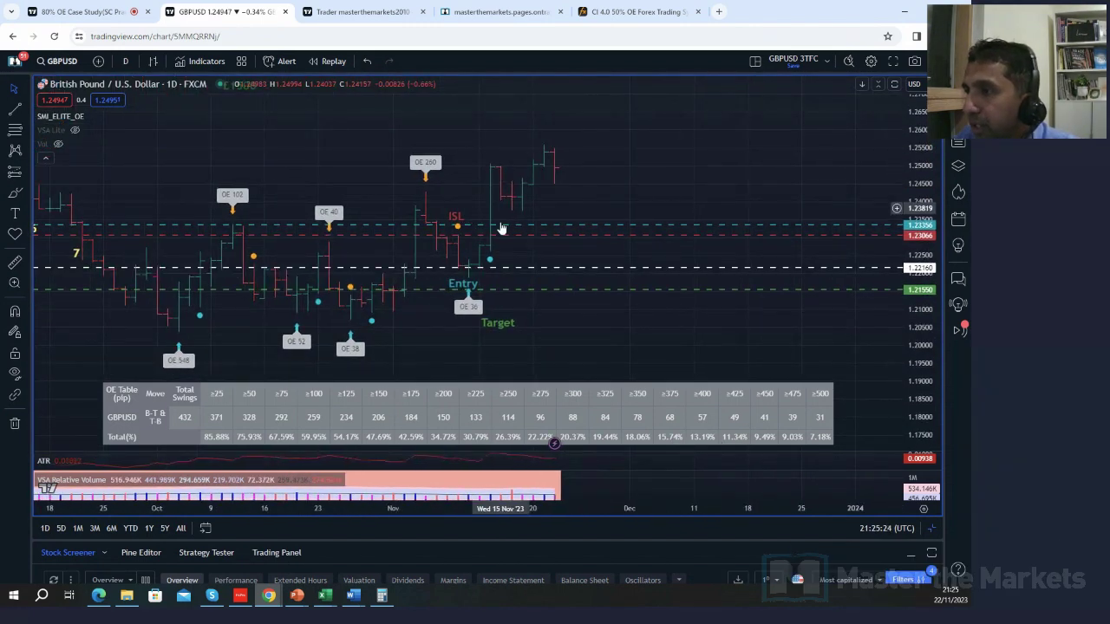
{"action": "left_click_drag", "start_coordinate": [503, 228], "coordinate": [507, 154]}
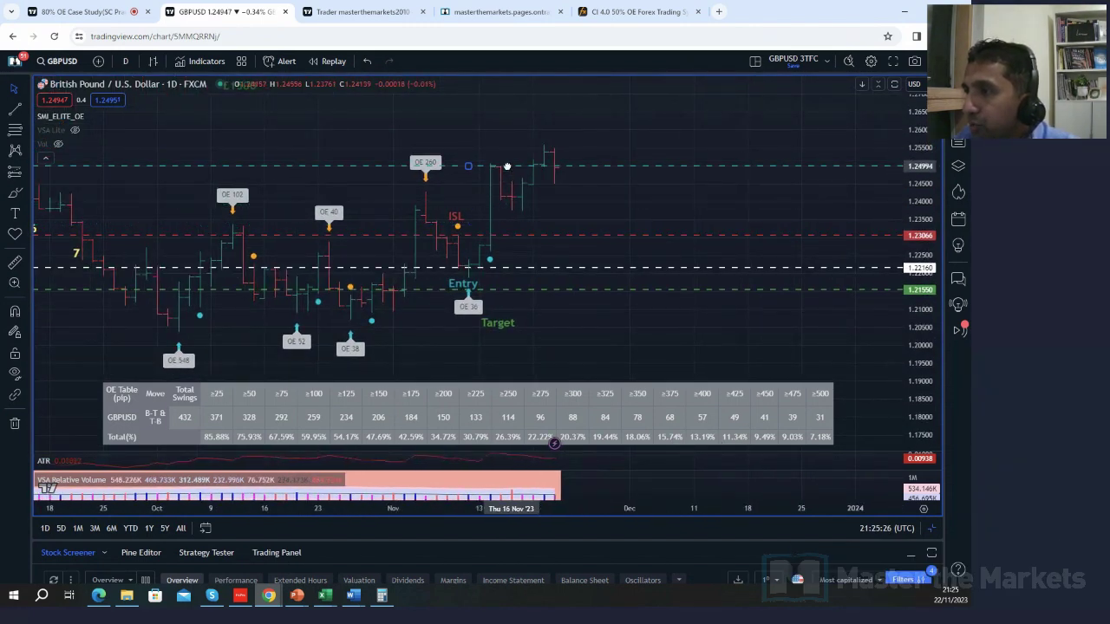
Move the red dashed stop line to 1.21839 and the green dashed target line up to 1.25444.
{"action": "left_click", "coordinate": [509, 236]}
{"action": "left_click_drag", "start_coordinate": [509, 237], "coordinate": [508, 280]}
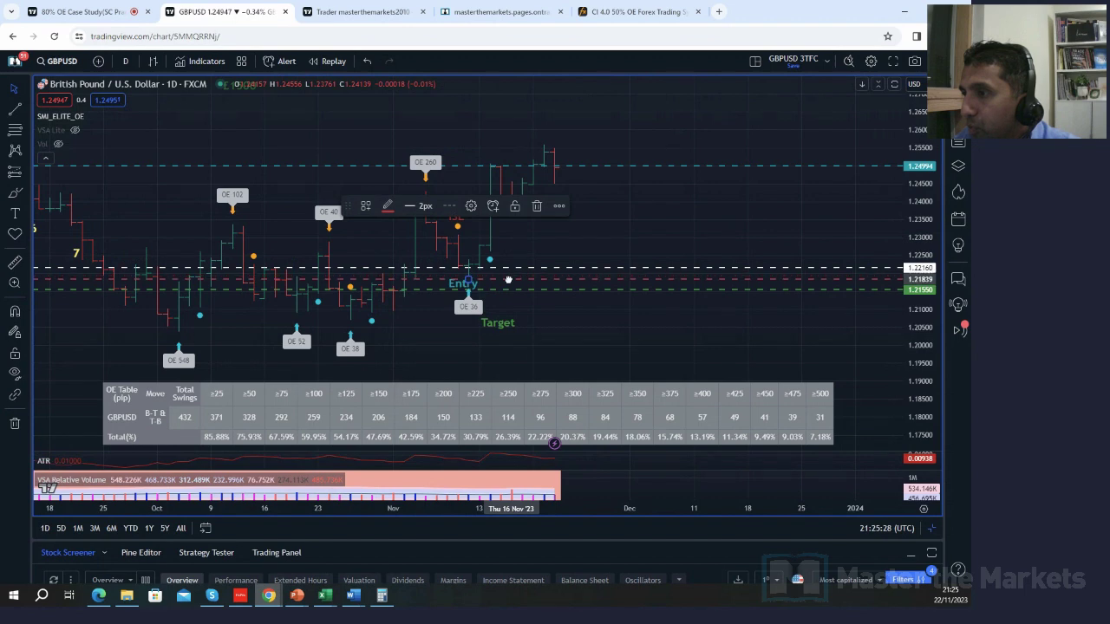
{"action": "left_click", "coordinate": [592, 236]}
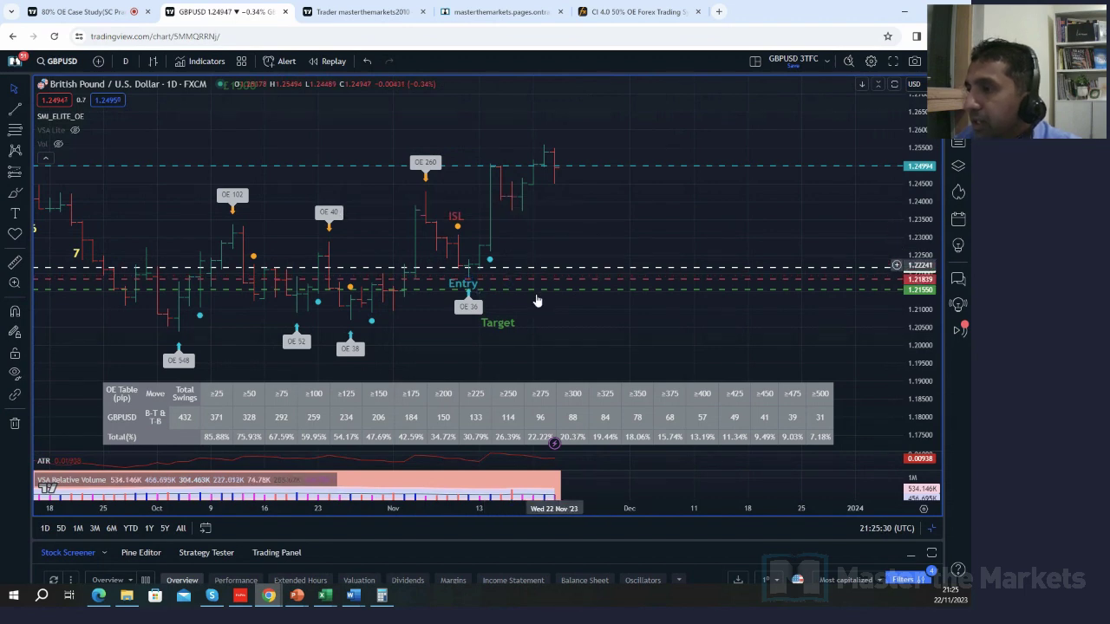
{"action": "left_click_drag", "start_coordinate": [529, 290], "coordinate": [530, 149]}
Start a bar replay of the daily chart with the 15 November 2023 bar as the latest one.
{"action": "left_click", "coordinate": [333, 63]}
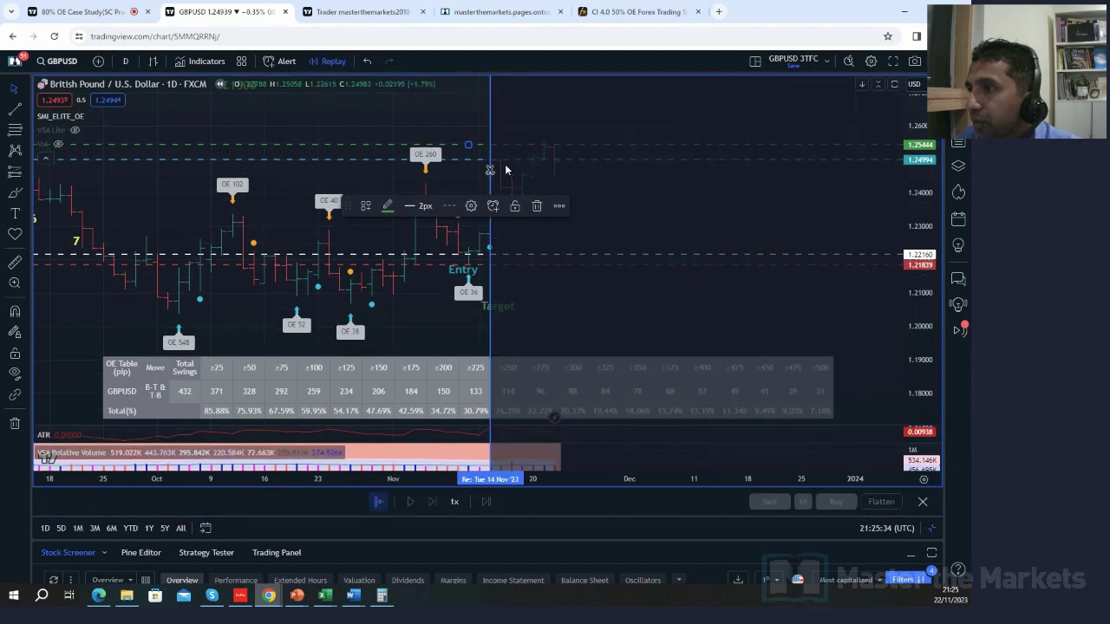
{"action": "left_click", "coordinate": [512, 165]}
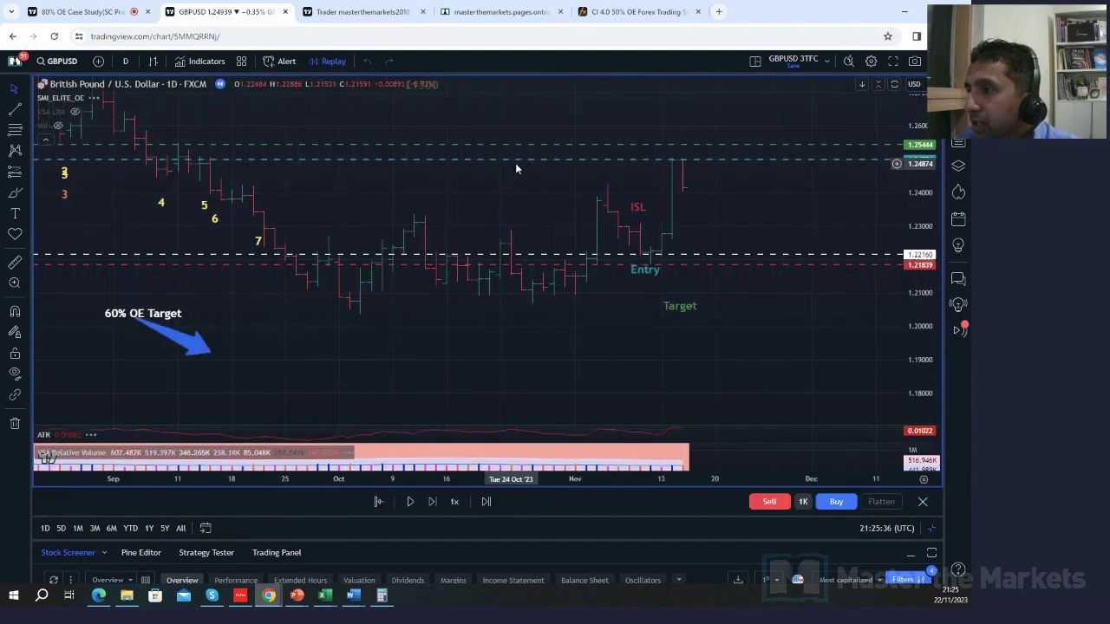
{"action": "left_click_drag", "start_coordinate": [532, 191], "coordinate": [301, 221]}
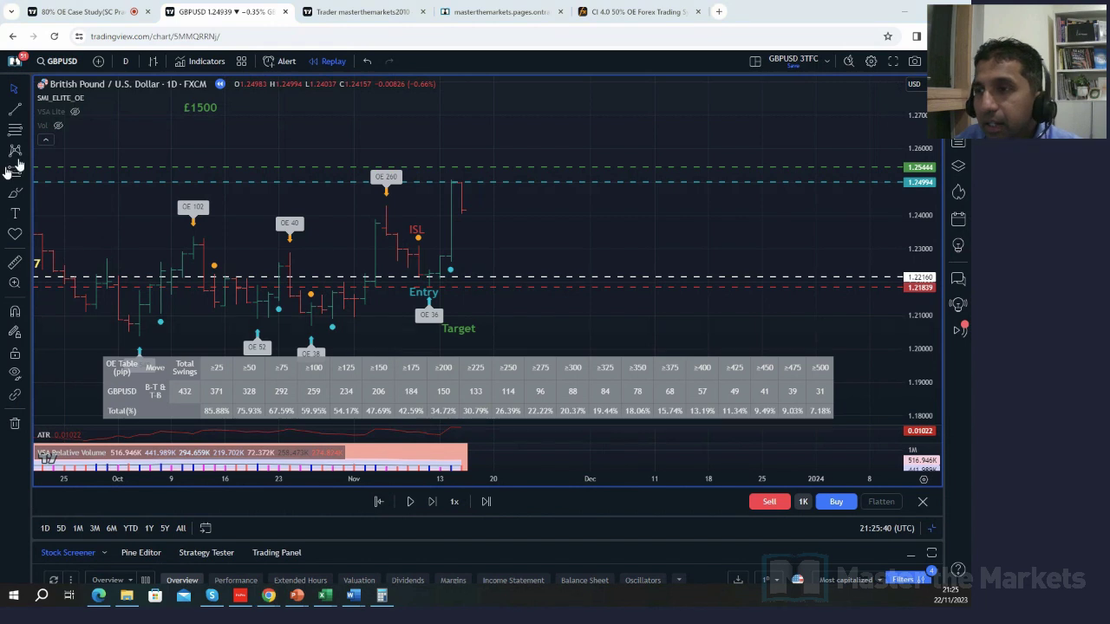
Activate the green annotation pen, draw an arrow pointing at the latest bar and write a small "O" above it.
{"action": "mouse_move", "coordinate": [13, 163]}
{"action": "left_mouse_down"}
{"action": "mouse_move", "coordinate": [81, 117]}
{"action": "mouse_move", "coordinate": [83, 136]}
{"action": "left_mouse_up"}
{"action": "left_click", "coordinate": [84, 195]}
{"action": "left_click", "coordinate": [84, 212]}
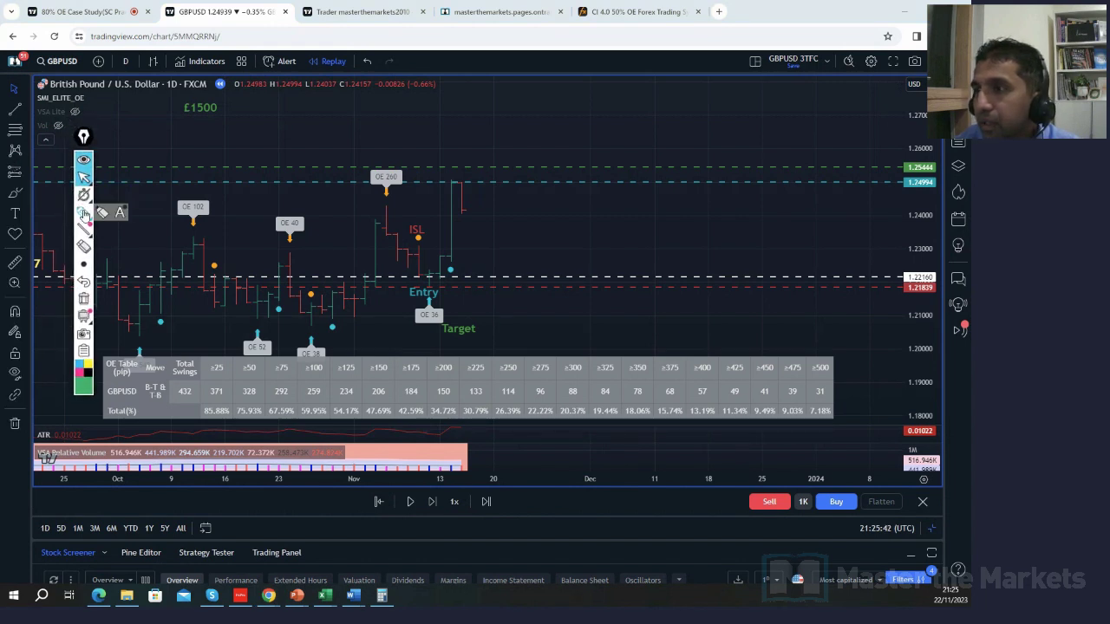
{"action": "left_click_drag", "start_coordinate": [495, 182], "coordinate": [473, 204]}
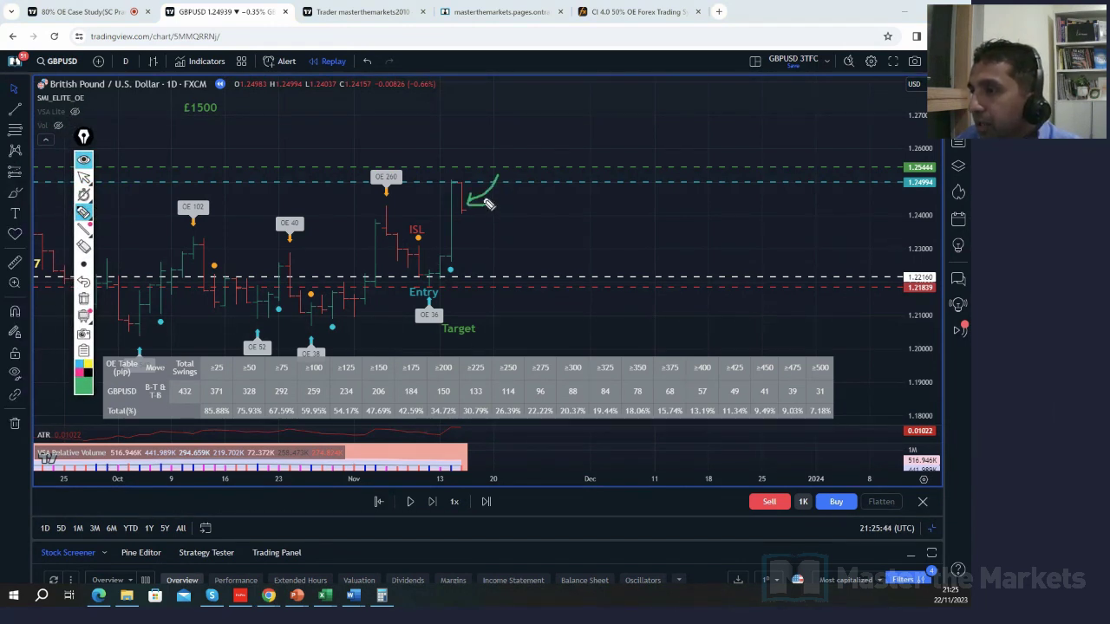
{"action": "mouse_move", "coordinate": [487, 163]}
{"action": "left_mouse_down"}
{"action": "mouse_move", "coordinate": [482, 172]}
{"action": "mouse_move", "coordinate": [497, 170]}
{"action": "left_mouse_up"}
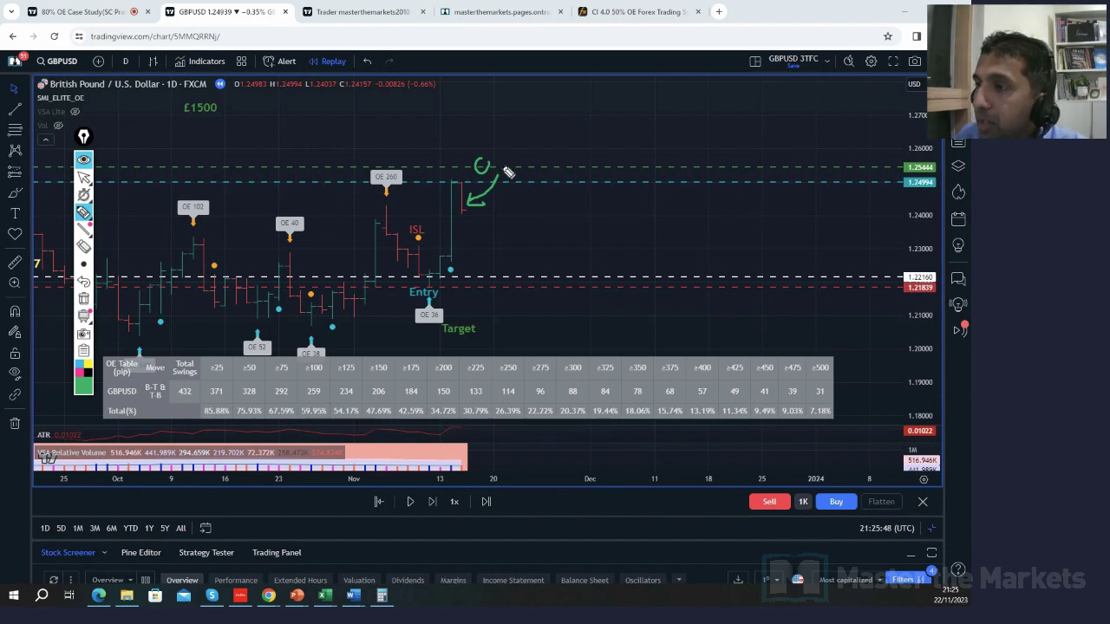
Circle the zone at the Entry label, and draw a downward arrow from the latest bar to the white line with the note "Org." beside it.
{"action": "mouse_move", "coordinate": [461, 286]}
{"action": "left_mouse_down"}
{"action": "mouse_move", "coordinate": [420, 283]}
{"action": "mouse_move", "coordinate": [457, 283]}
{"action": "left_mouse_up"}
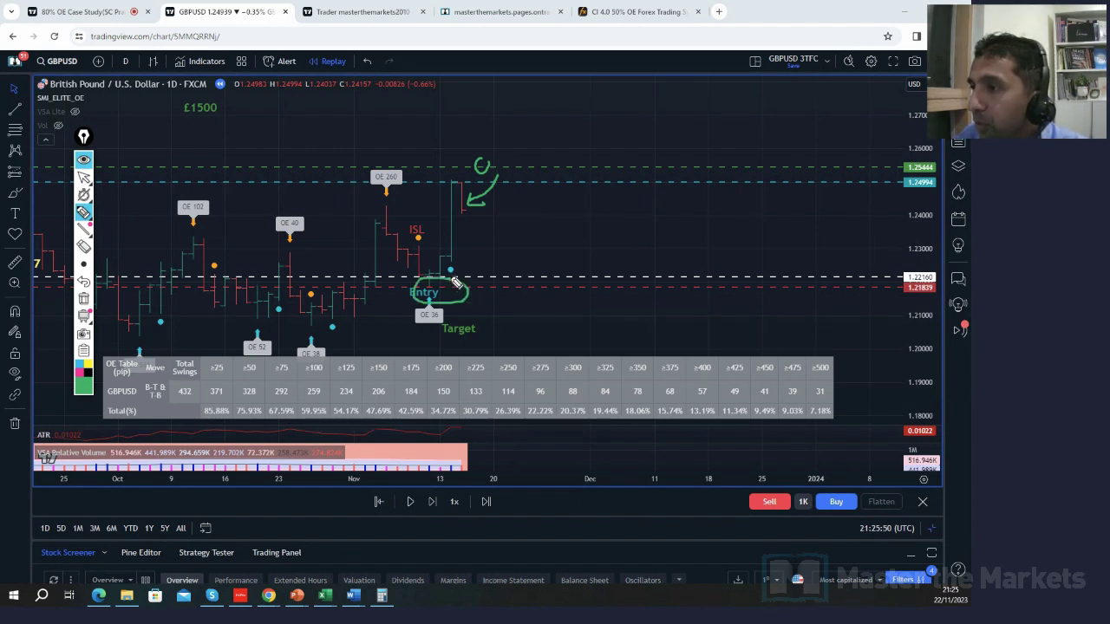
{"action": "left_click_drag", "start_coordinate": [469, 210], "coordinate": [502, 290]}
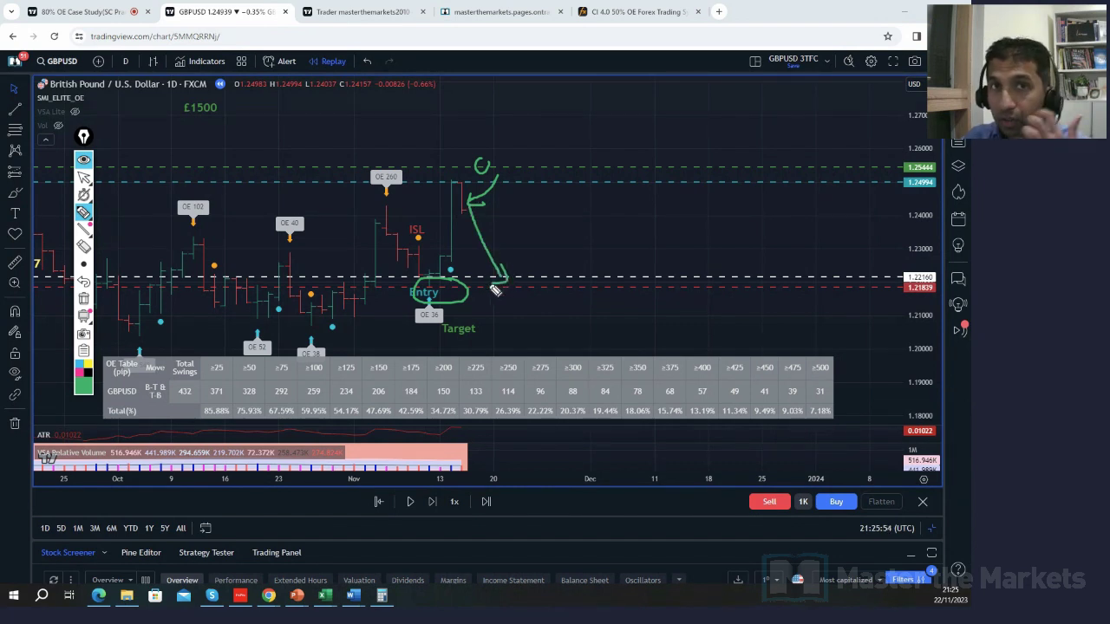
{"action": "mouse_move", "coordinate": [531, 215]}
{"action": "left_mouse_down"}
{"action": "mouse_move", "coordinate": [525, 231]}
{"action": "mouse_move", "coordinate": [539, 217]}
{"action": "mouse_move", "coordinate": [560, 224]}
{"action": "mouse_move", "coordinate": [555, 238]}
{"action": "mouse_move", "coordinate": [559, 224]}
{"action": "left_mouse_up"}
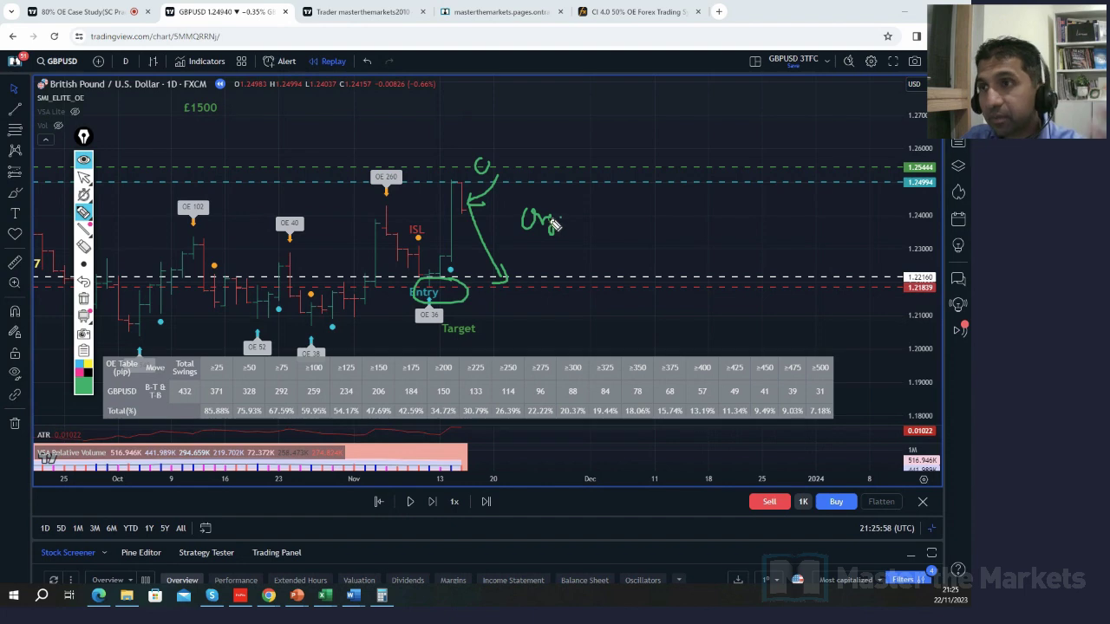
View the recent streams on the Master the Markets profile page, and return to the GBPUSD chart.
{"action": "left_click", "coordinate": [83, 178]}
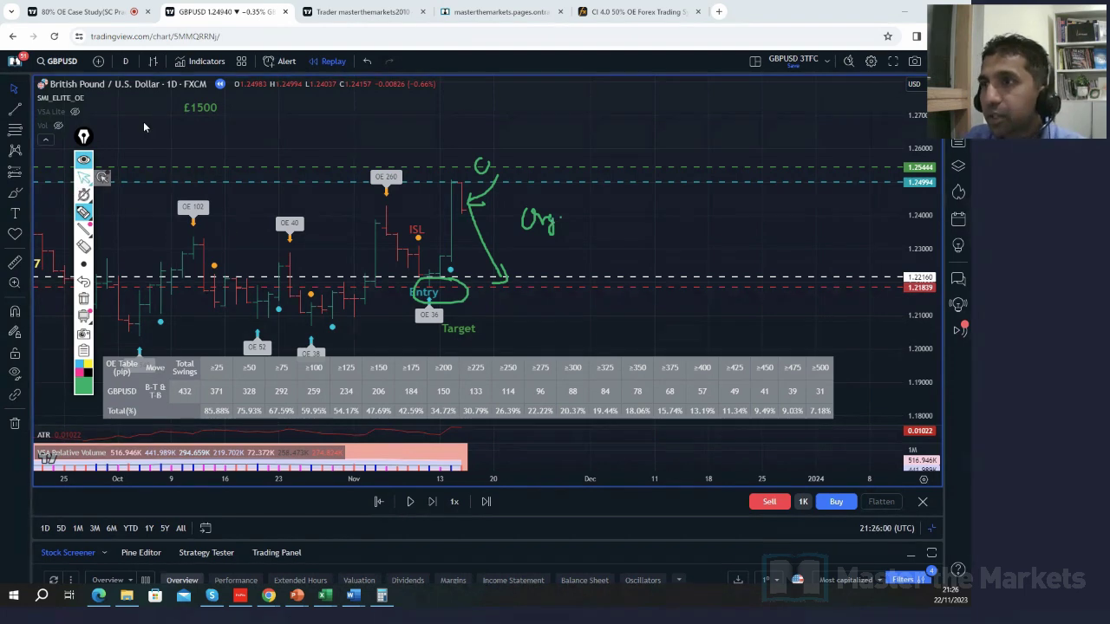
{"action": "left_click", "coordinate": [359, 13]}
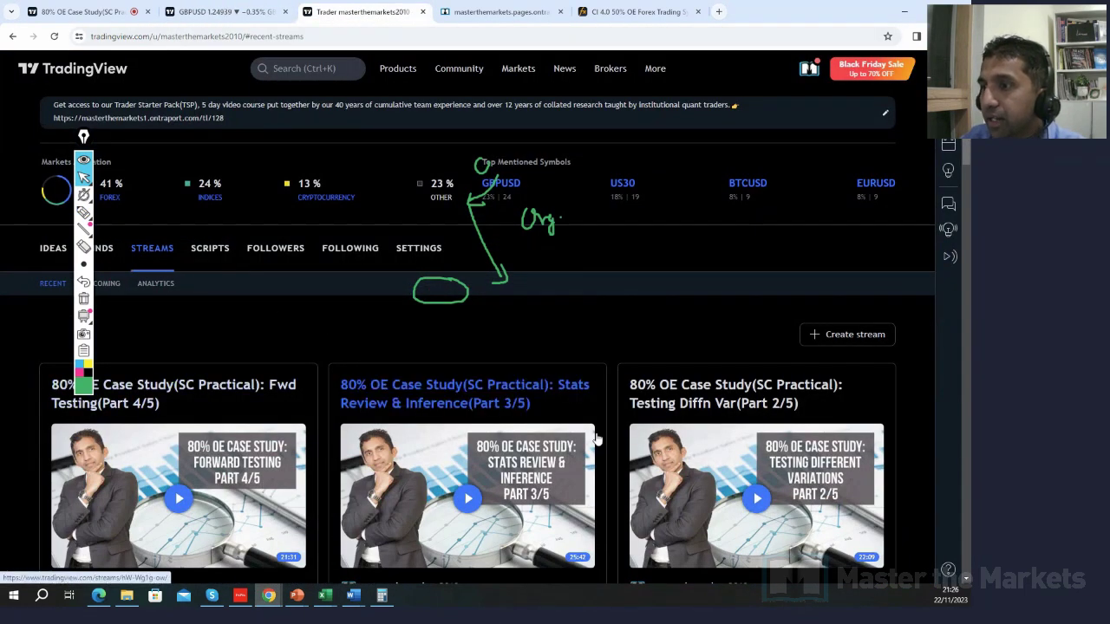
{"action": "left_click", "coordinate": [227, 12]}
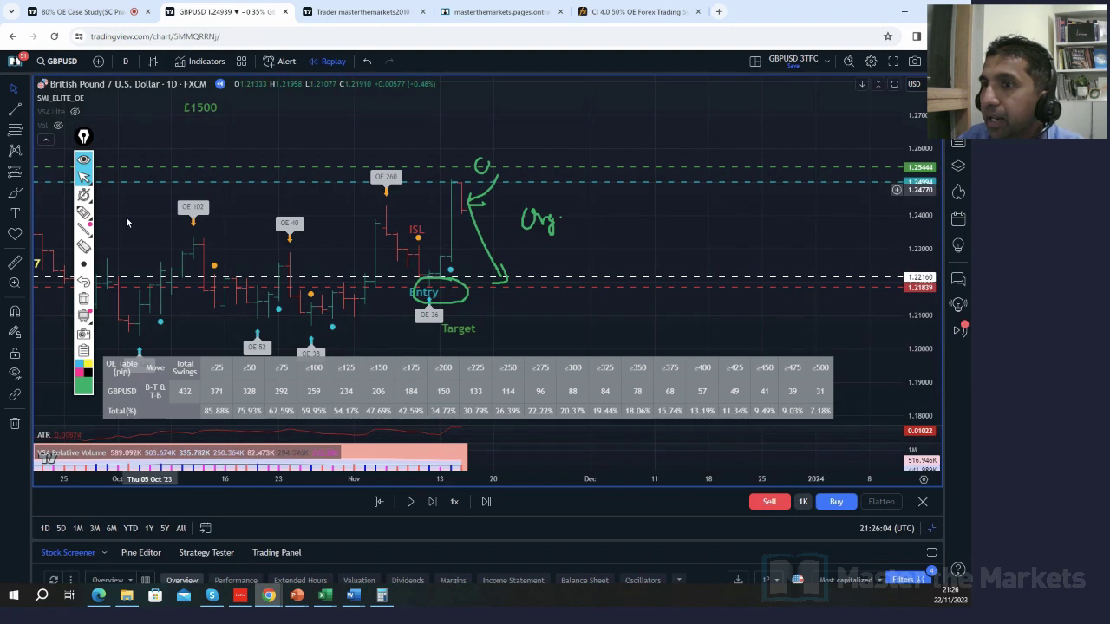
Write a "4 - 5" note in green beside "Org." and underline both notes.
{"action": "left_click", "coordinate": [83, 211]}
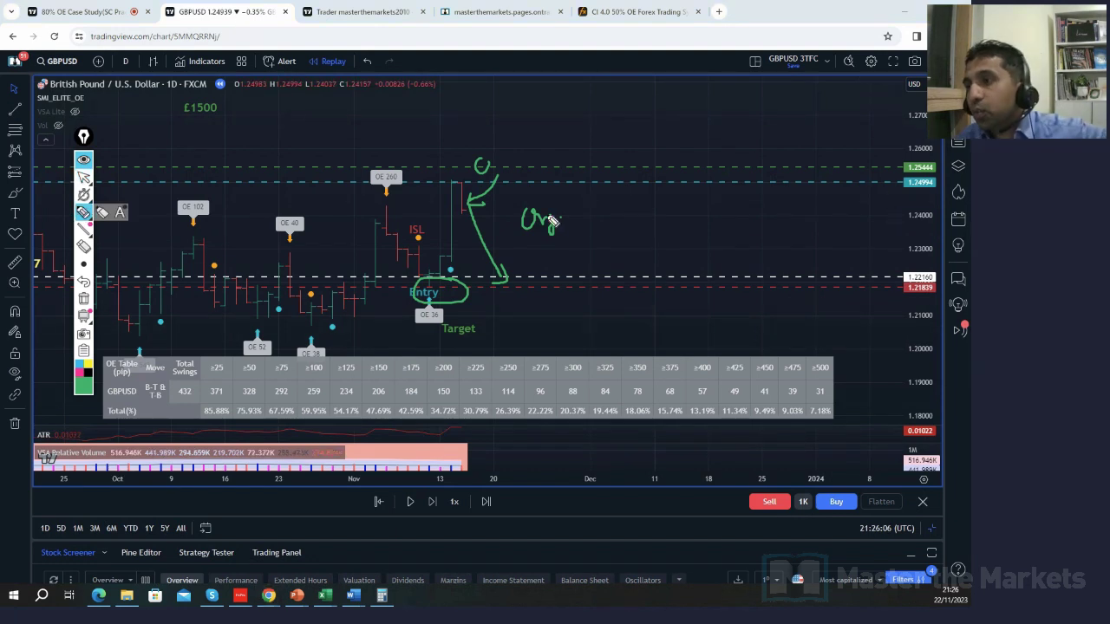
{"action": "left_click_drag", "start_coordinate": [552, 221], "coordinate": [555, 232]}
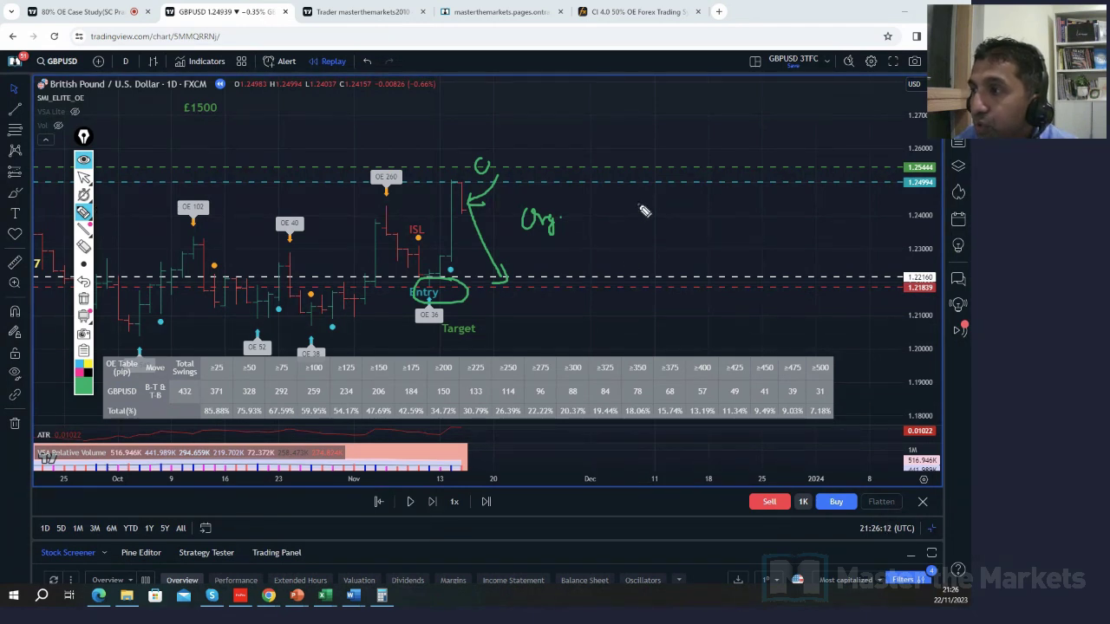
{"action": "left_click_drag", "start_coordinate": [652, 219], "coordinate": [693, 222]}
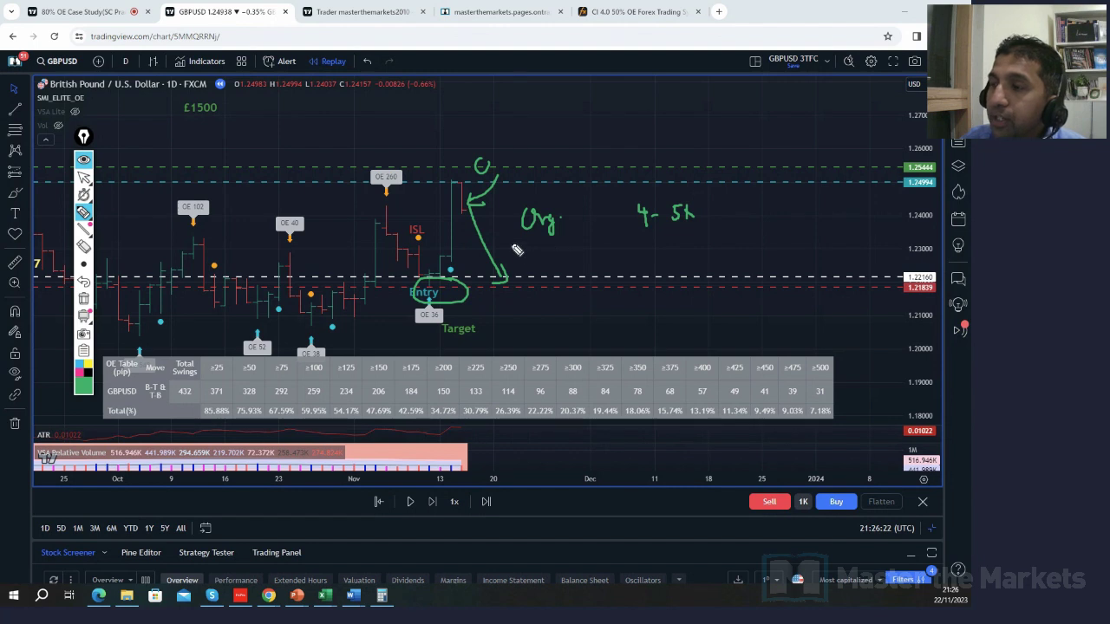
{"action": "left_click_drag", "start_coordinate": [509, 244], "coordinate": [692, 243]}
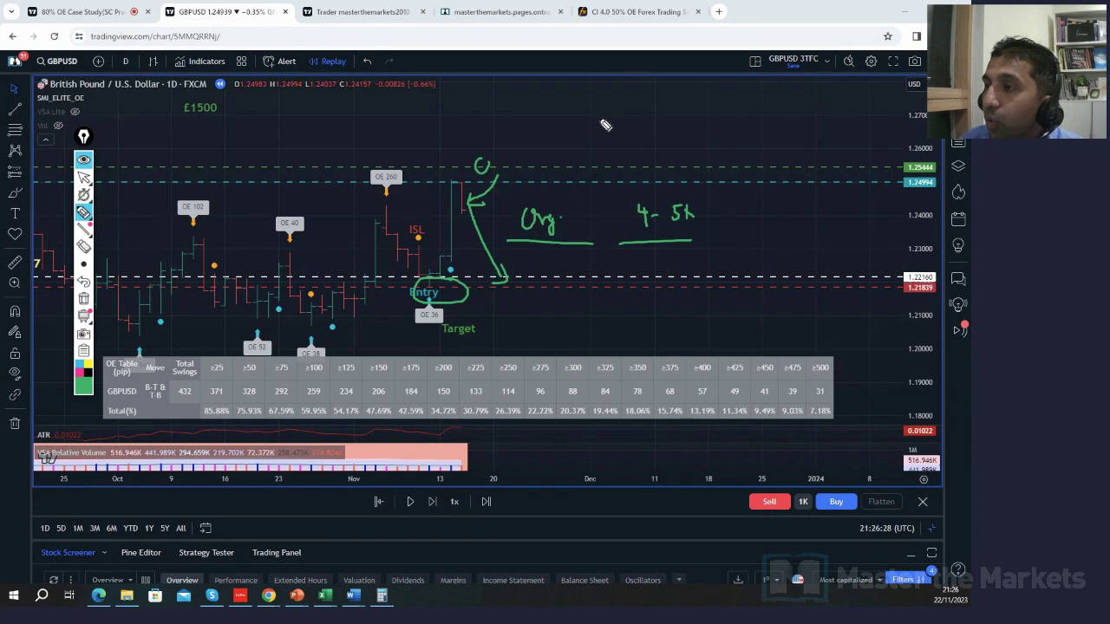
Write "Time → 1 day" in green above the price lines and underline both parts.
{"action": "left_click_drag", "start_coordinate": [593, 119], "coordinate": [617, 110]}
{"action": "mouse_move", "coordinate": [612, 113]}
{"action": "left_mouse_down"}
{"action": "mouse_move", "coordinate": [676, 121]}
{"action": "mouse_move", "coordinate": [709, 128]}
{"action": "left_mouse_up"}
{"action": "left_click", "coordinate": [643, 134]}
{"action": "mouse_move", "coordinate": [718, 104]}
{"action": "left_mouse_down"}
{"action": "mouse_move", "coordinate": [733, 132]}
{"action": "mouse_move", "coordinate": [753, 135]}
{"action": "left_mouse_up"}
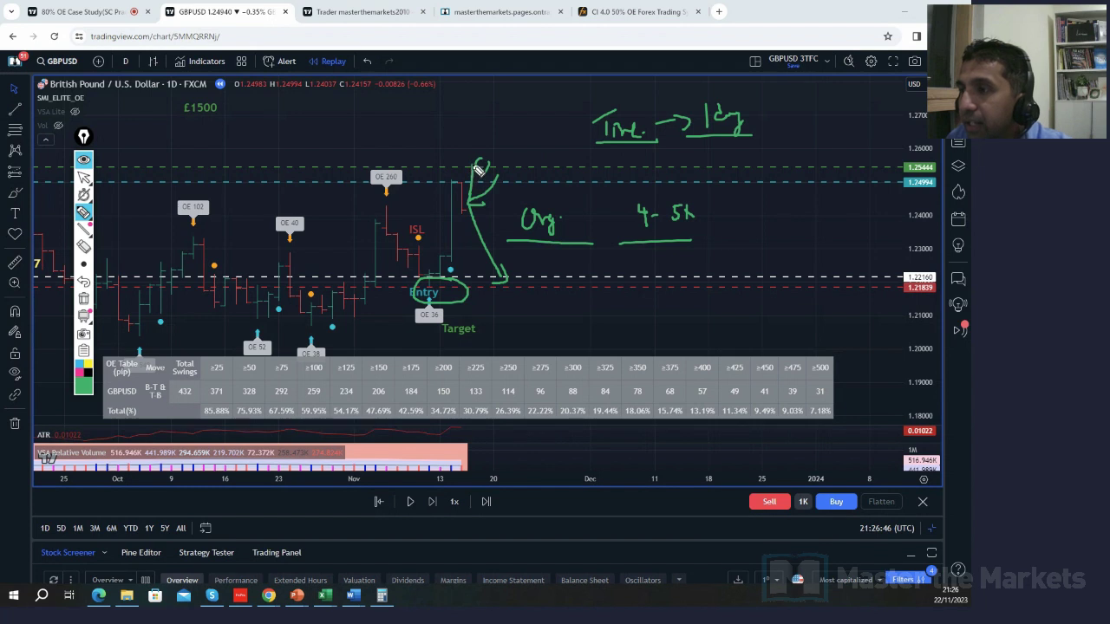
Draw a vertical green stroke down to the latest bar, and write an underlined "Movement" note beside the time note.
{"action": "left_click_drag", "start_coordinate": [479, 167], "coordinate": [491, 168]}
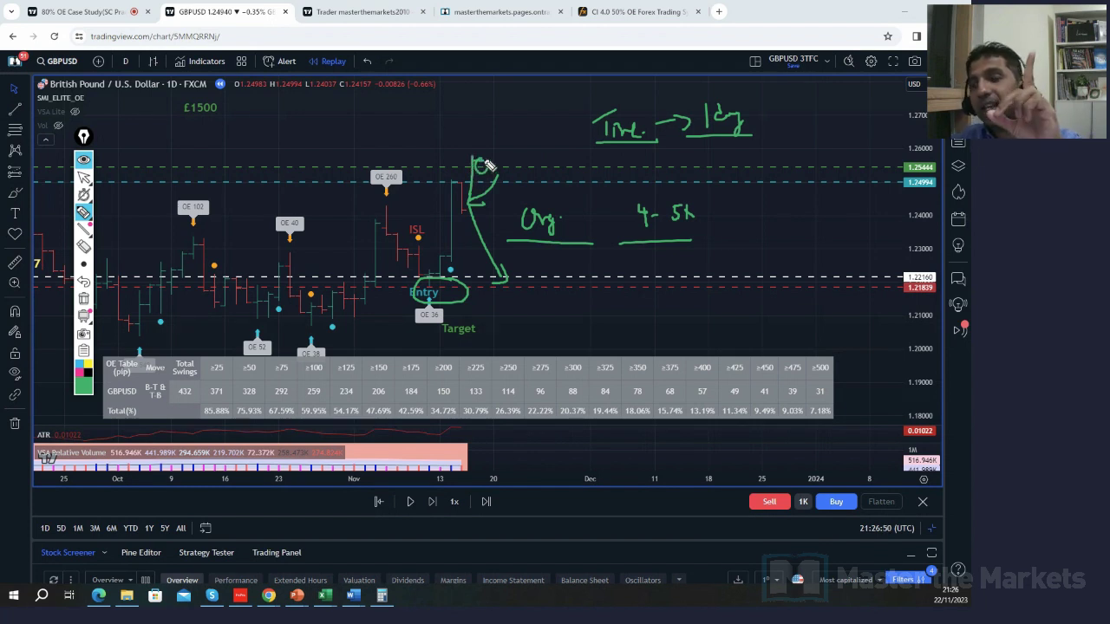
{"action": "mouse_move", "coordinate": [450, 126]}
{"action": "left_mouse_down"}
{"action": "mouse_move", "coordinate": [518, 116]}
{"action": "mouse_move", "coordinate": [530, 131]}
{"action": "left_mouse_up"}
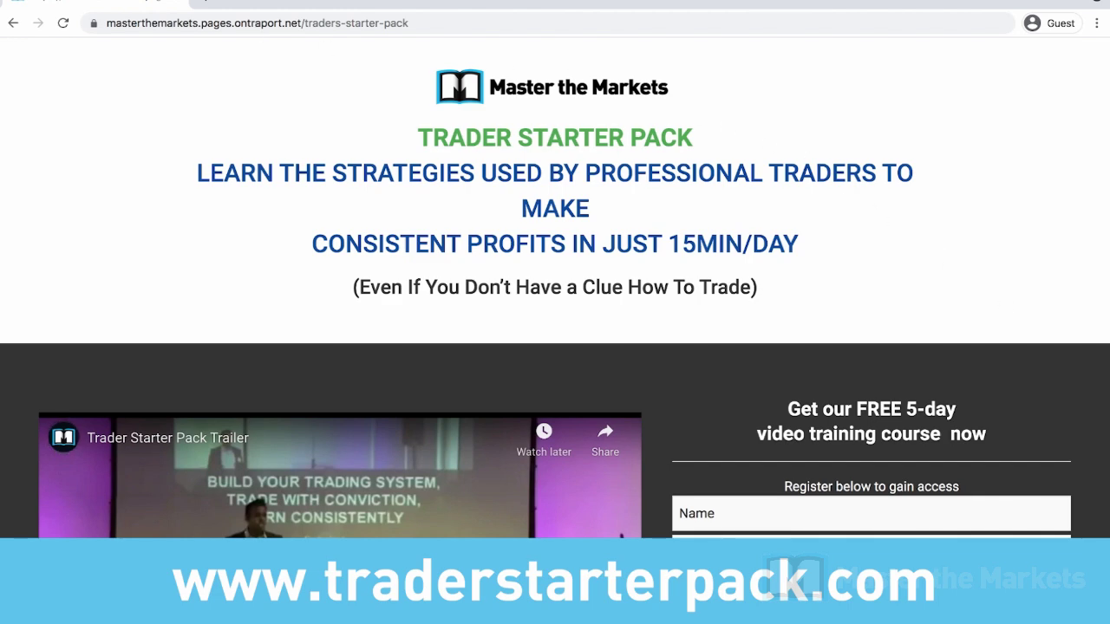
Play the Trader Starter Pack trailer on its landing page and enter a phone number in the registration form.
{"action": "scroll", "coordinate": [555, 289], "scroll_direction": "down", "scroll_amount": 3}
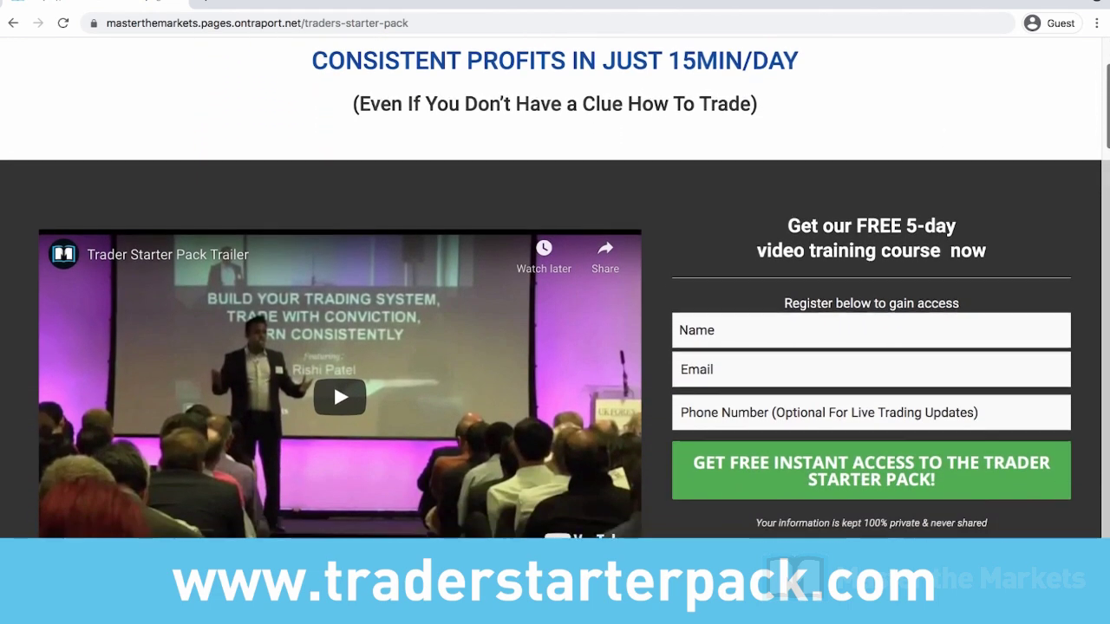
{"action": "scroll", "coordinate": [391, 379], "scroll_direction": "down", "scroll_amount": 1}
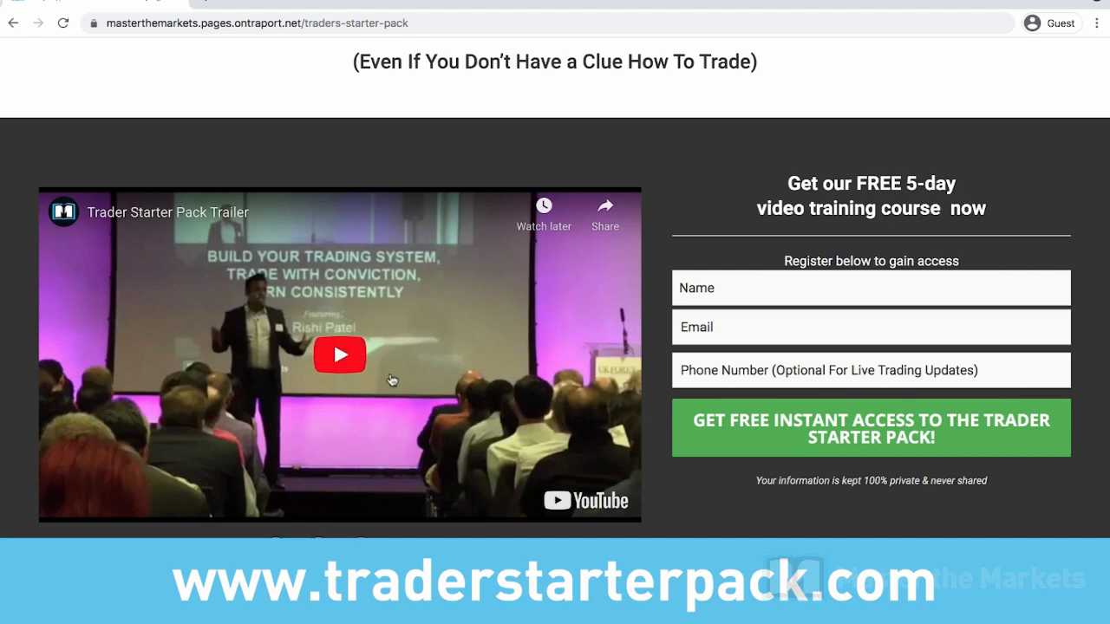
{"action": "left_click", "coordinate": [340, 356]}
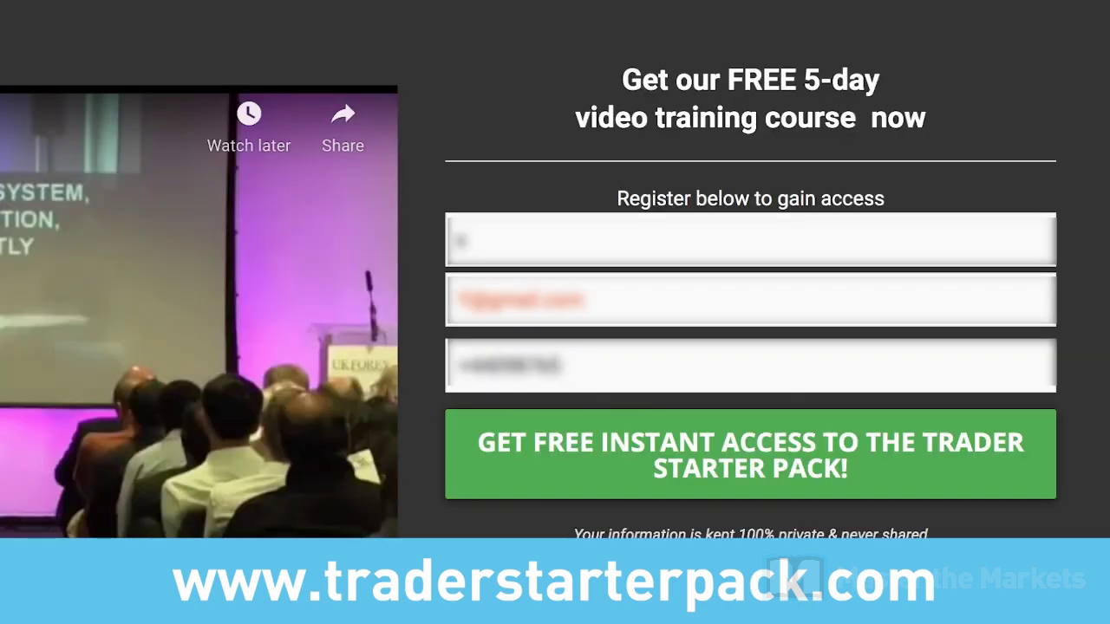
{"action": "type", "text": "4321"}
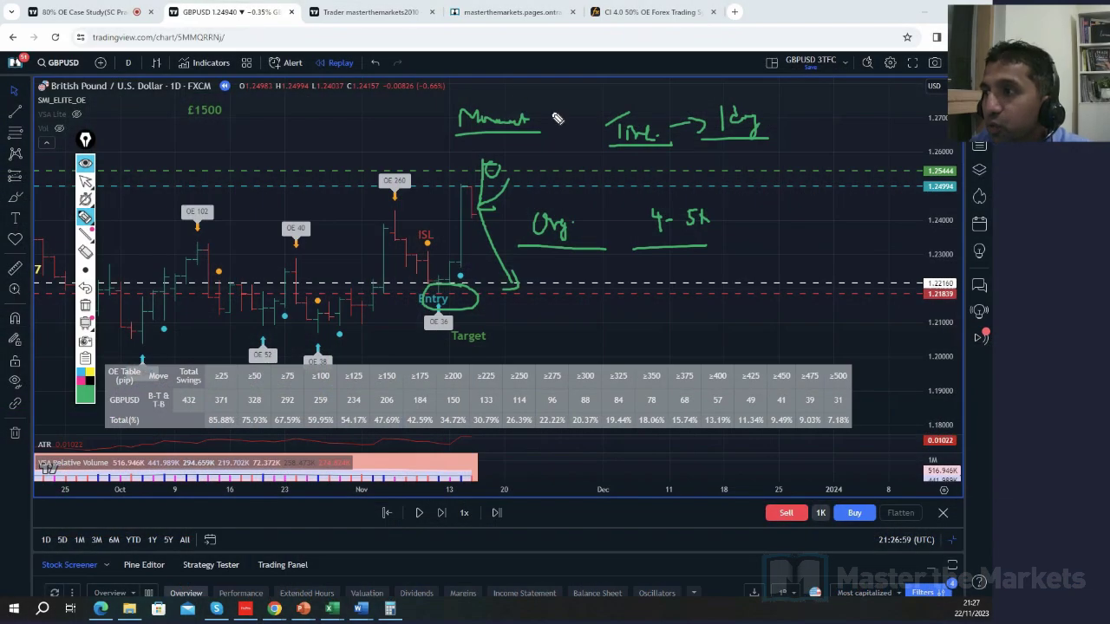
Circle the handwritten "Movement" note on the GBPUSD chart in green.
{"action": "mouse_move", "coordinate": [555, 90]}
{"action": "left_mouse_down"}
{"action": "mouse_move", "coordinate": [459, 144]}
{"action": "mouse_move", "coordinate": [562, 91]}
{"action": "left_mouse_up"}
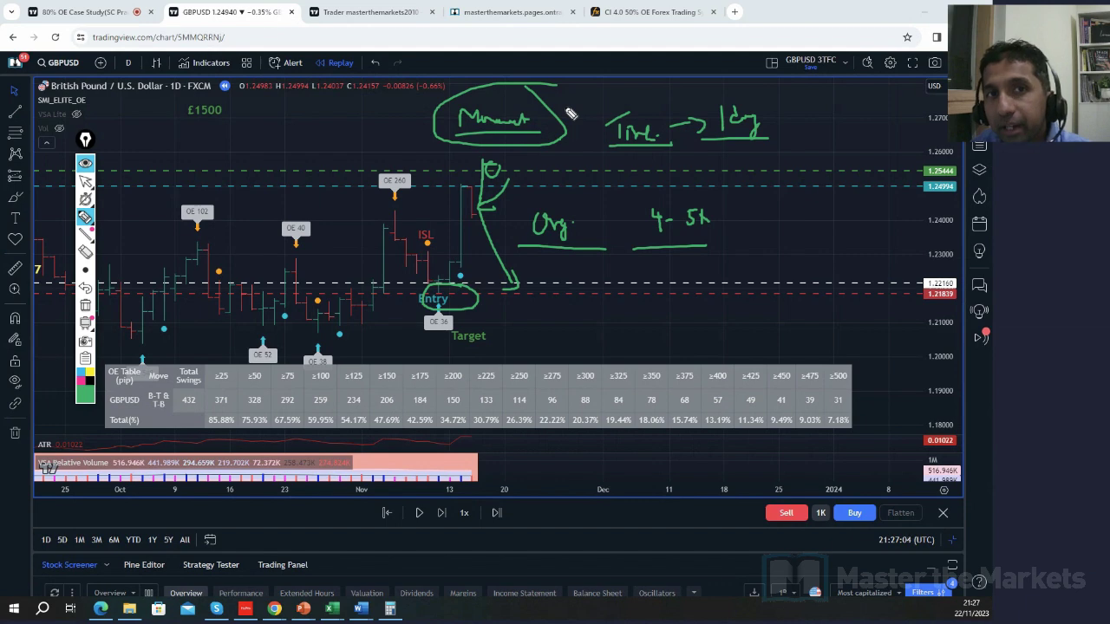
Write an underlined "DID" note in green beside the circled movement note, and clear all handwritten annotations from the chart.
{"action": "mouse_move", "coordinate": [583, 77]}
{"action": "left_mouse_down"}
{"action": "mouse_move", "coordinate": [609, 78]}
{"action": "mouse_move", "coordinate": [615, 92]}
{"action": "mouse_move", "coordinate": [628, 80]}
{"action": "mouse_move", "coordinate": [621, 92]}
{"action": "mouse_move", "coordinate": [646, 97]}
{"action": "left_mouse_up"}
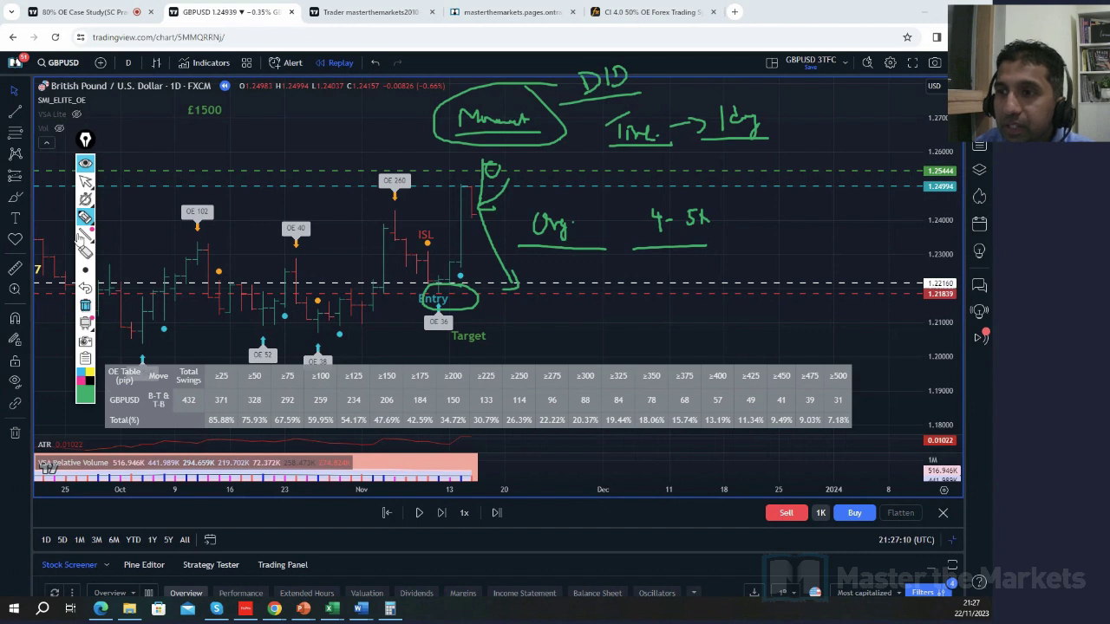
{"action": "left_click", "coordinate": [85, 180]}
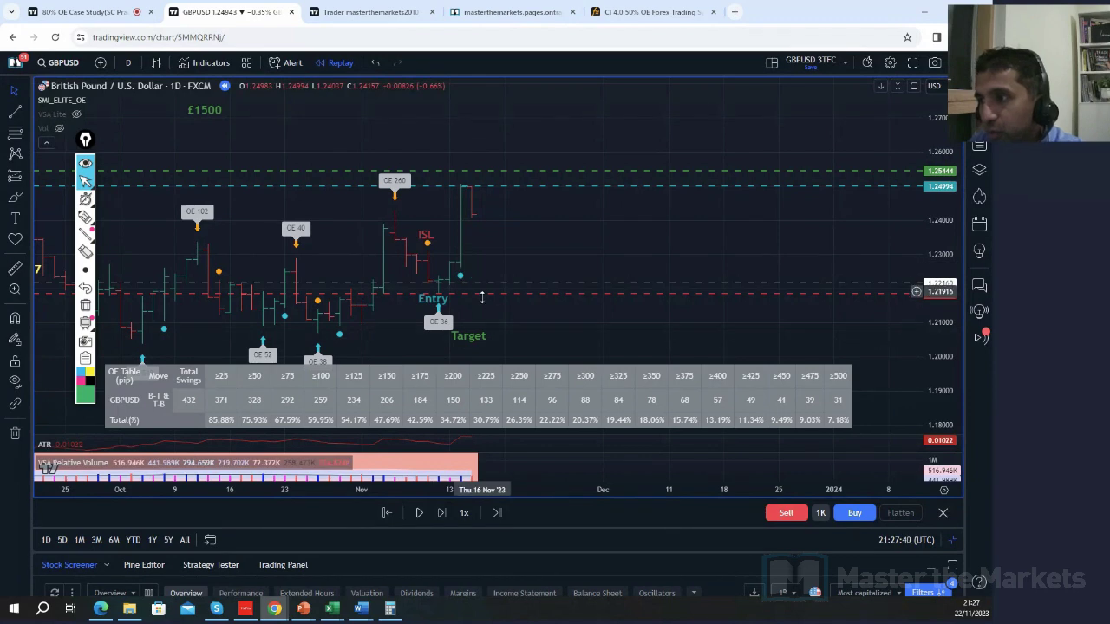
Raise the red dashed price line to 1.22625, lower it to 1.21865, and deselect it.
{"action": "left_click_drag", "start_coordinate": [503, 299], "coordinate": [501, 267]}
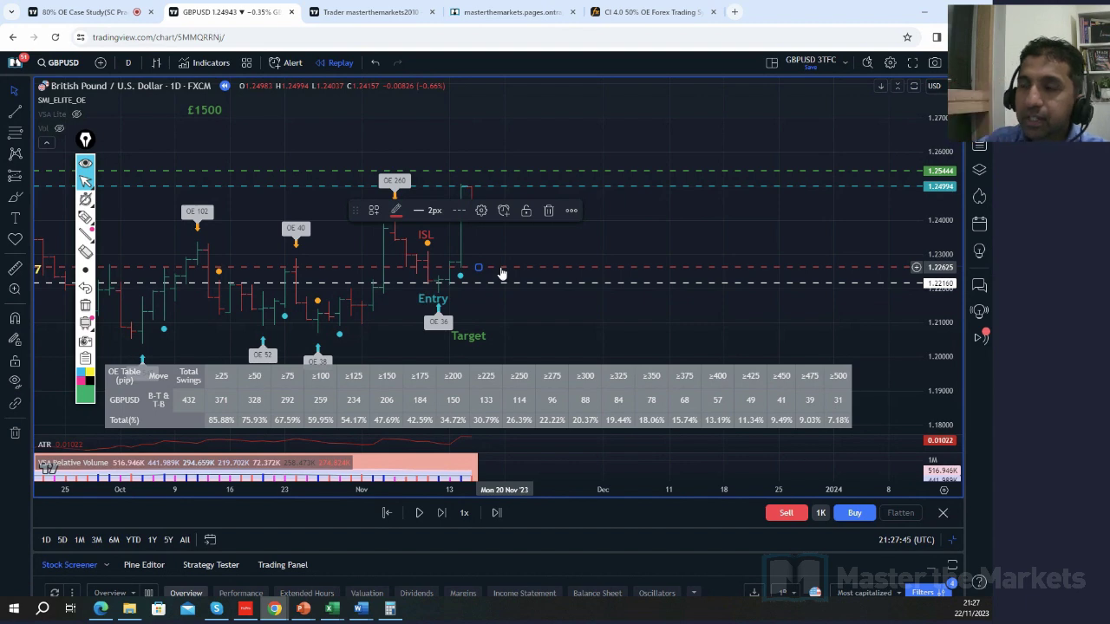
{"action": "left_click_drag", "start_coordinate": [500, 271], "coordinate": [503, 293]}
{"action": "left_click", "coordinate": [515, 240]}
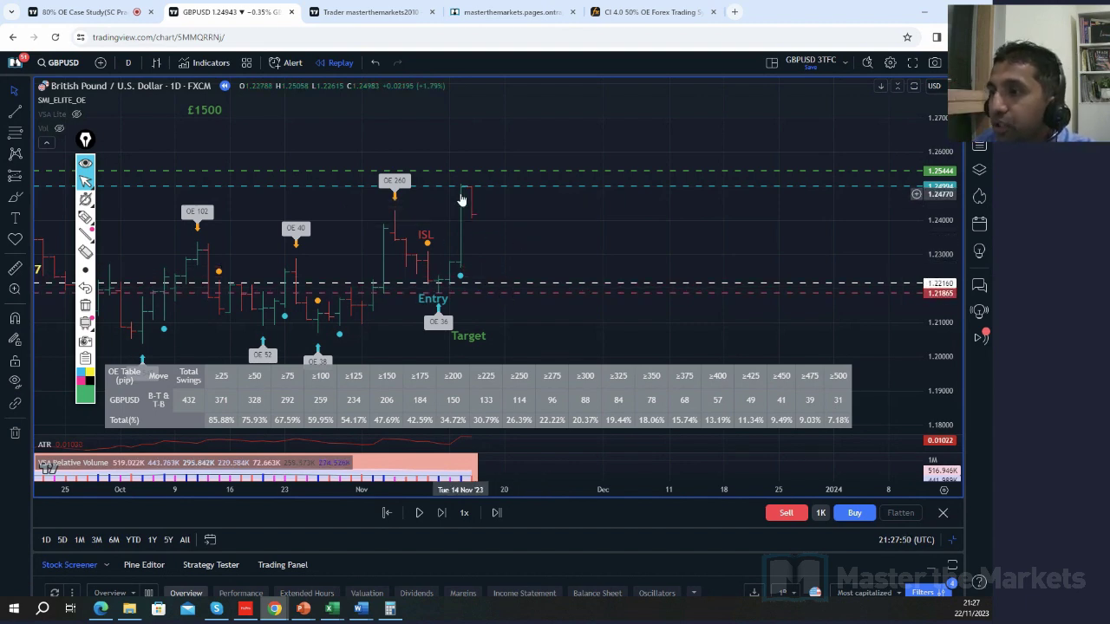
Replay the daily GBPUSD bars forward until price crosses the green dashed line, pause, and exit Bar Replay mode.
{"action": "left_click", "coordinate": [441, 513]}
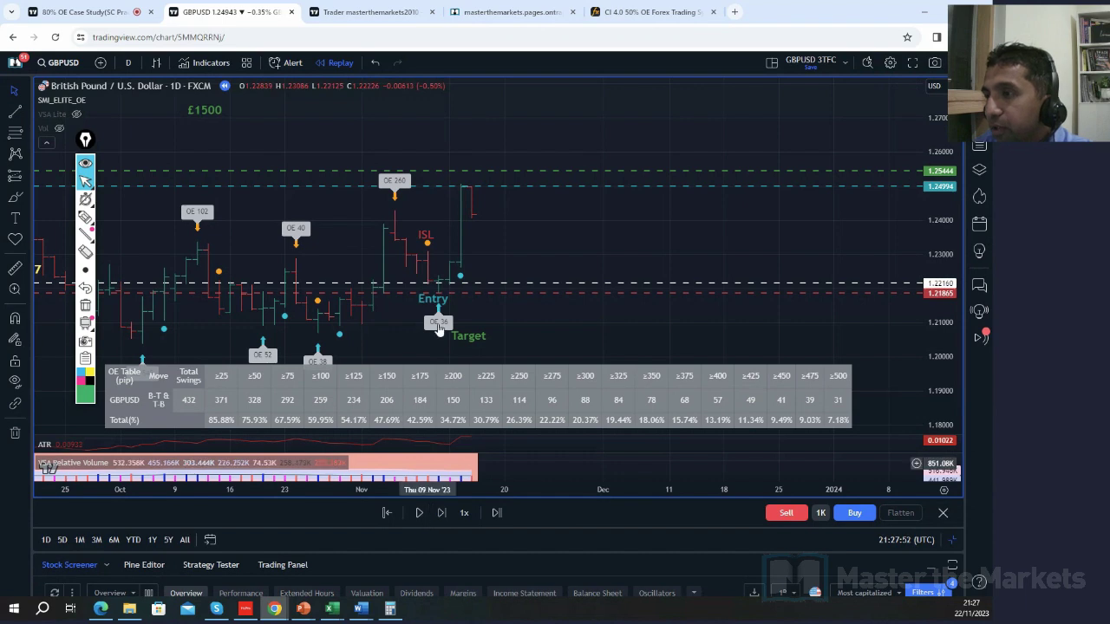
{"action": "left_click", "coordinate": [419, 512]}
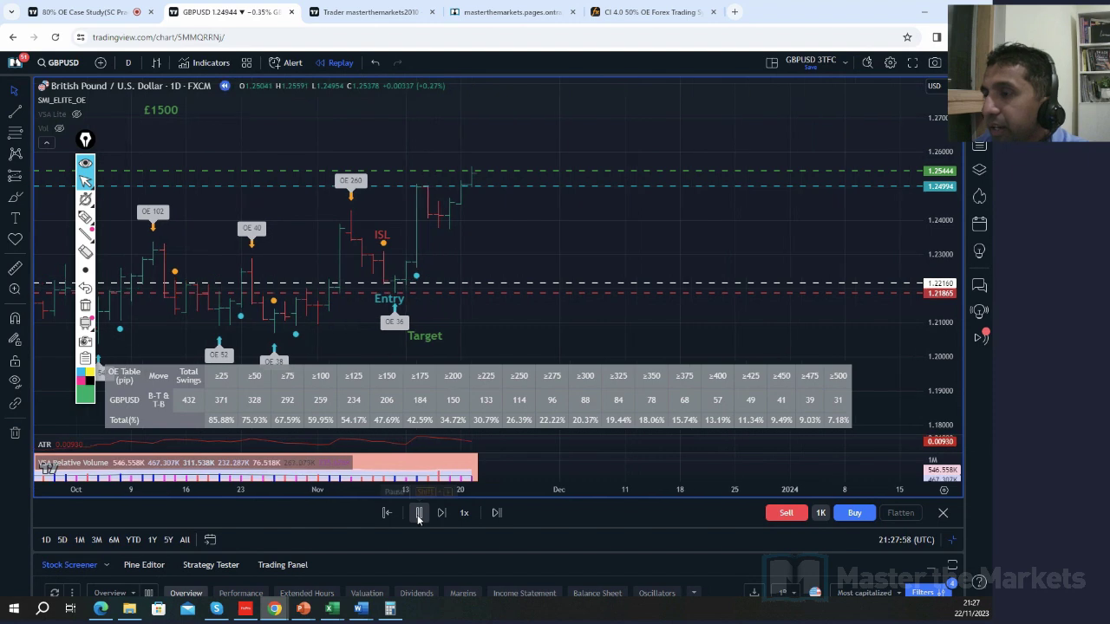
{"action": "left_click", "coordinate": [419, 512]}
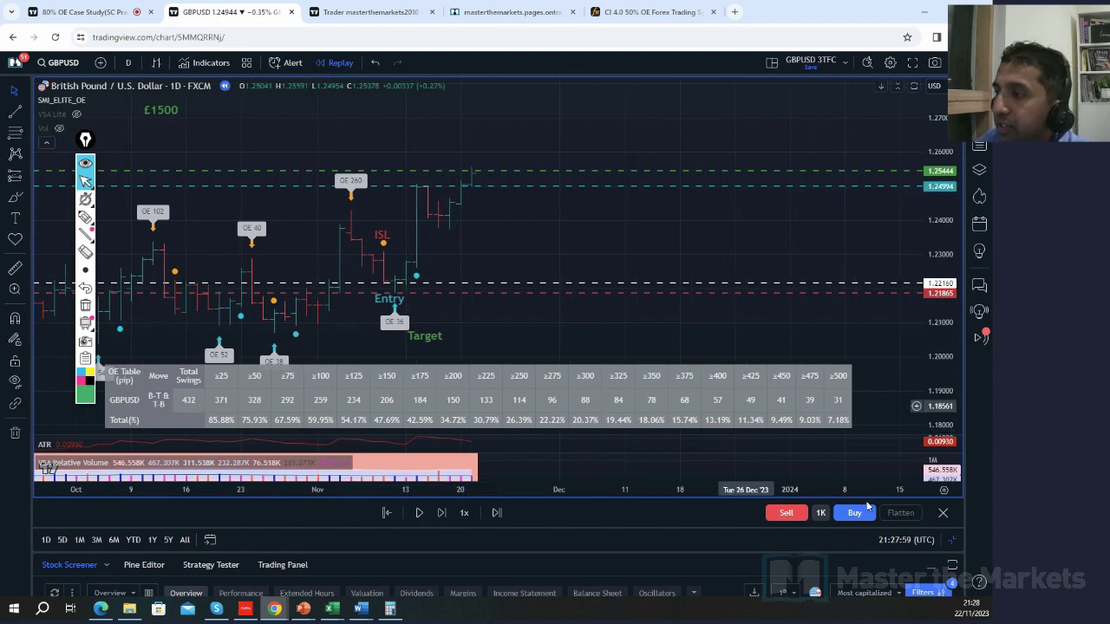
{"action": "left_click", "coordinate": [943, 513]}
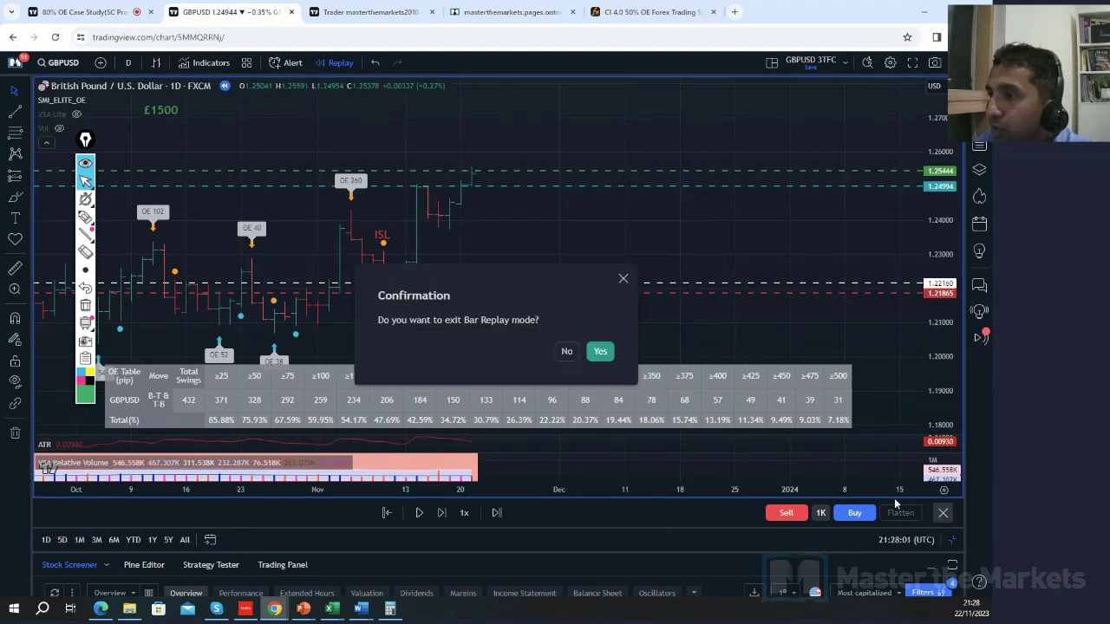
{"action": "left_click", "coordinate": [600, 351]}
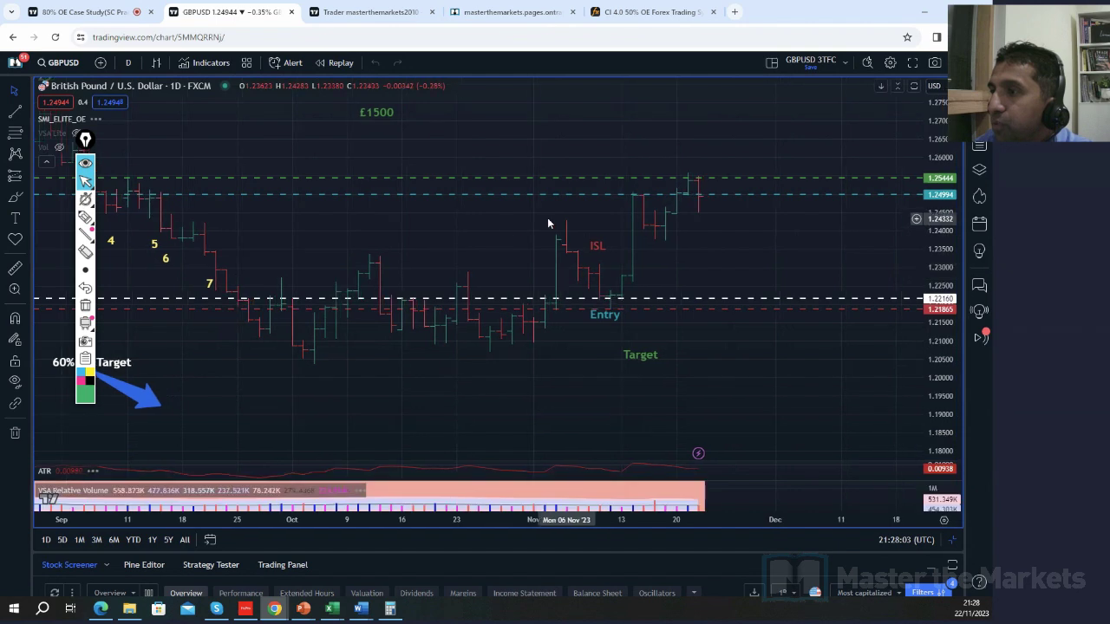
{"action": "left_click_drag", "start_coordinate": [509, 231], "coordinate": [371, 223]}
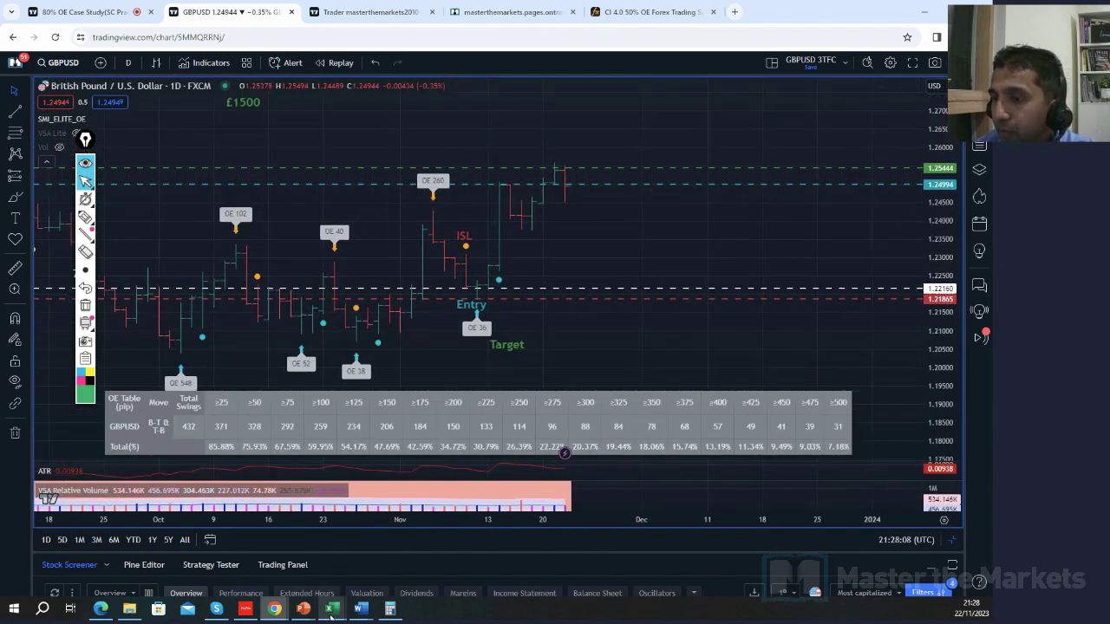
Switch to Excel, check June's CI 4.0 System 1 Day Exit result in LTR Journal 2023, and bring up the CI 80% OE Review v2 workbook.
{"action": "mouse_move", "coordinate": [331, 612]}
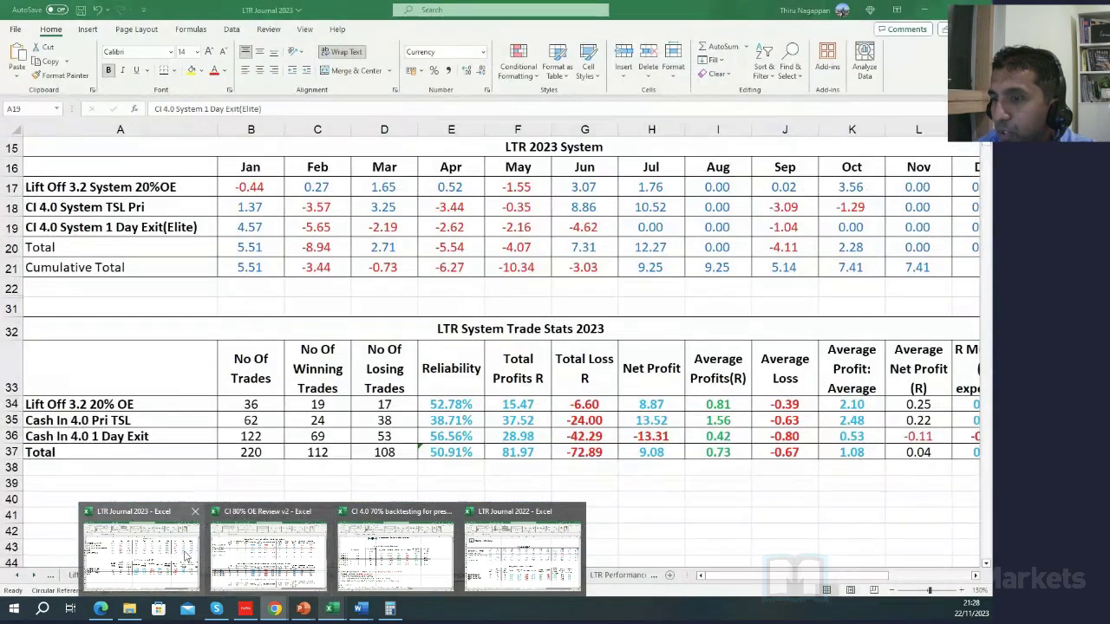
{"action": "left_click", "coordinate": [185, 556]}
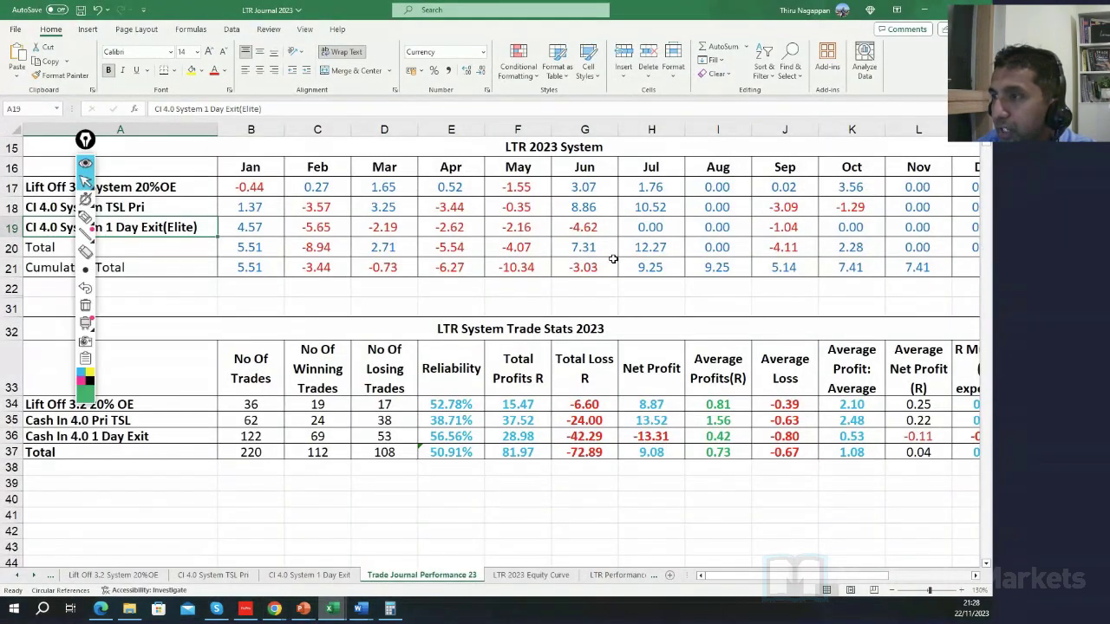
{"action": "left_click", "coordinate": [588, 226]}
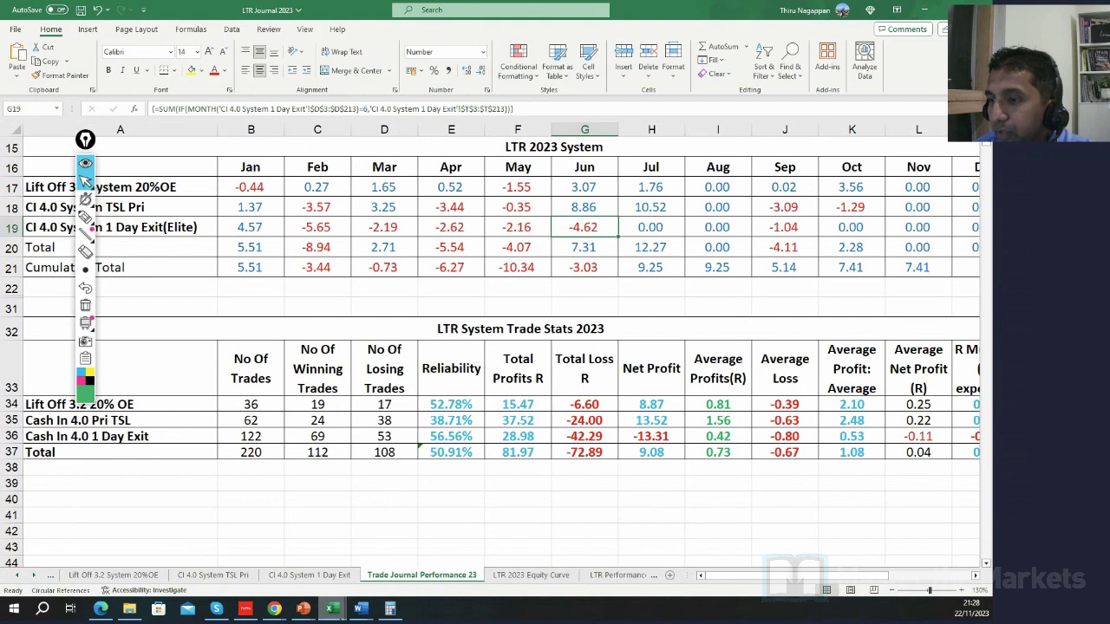
{"action": "mouse_move", "coordinate": [334, 609]}
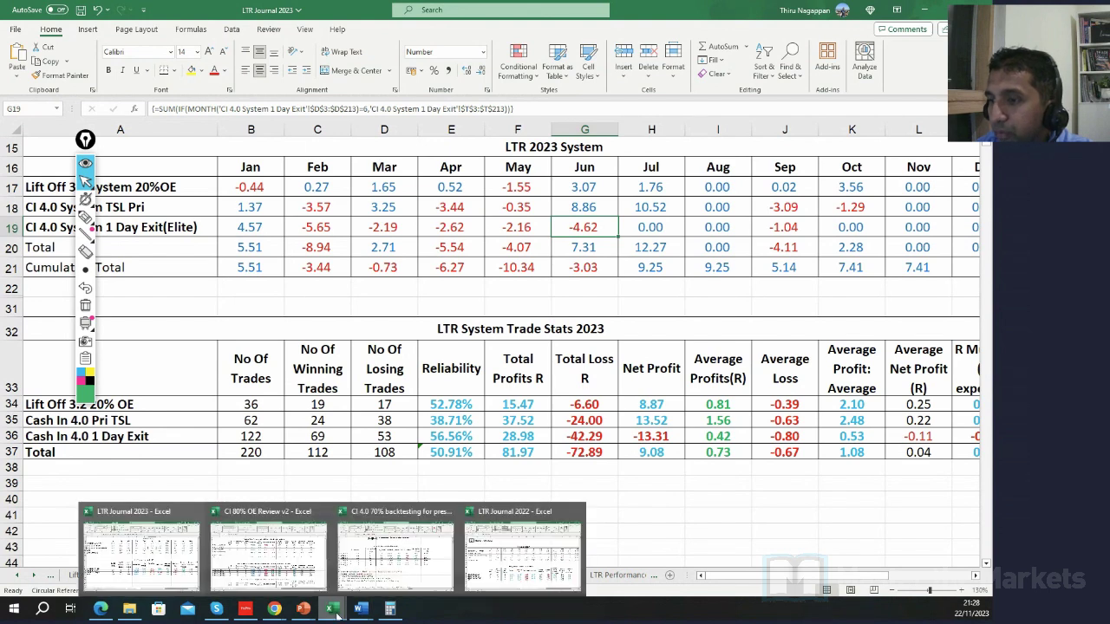
{"action": "left_click", "coordinate": [290, 573]}
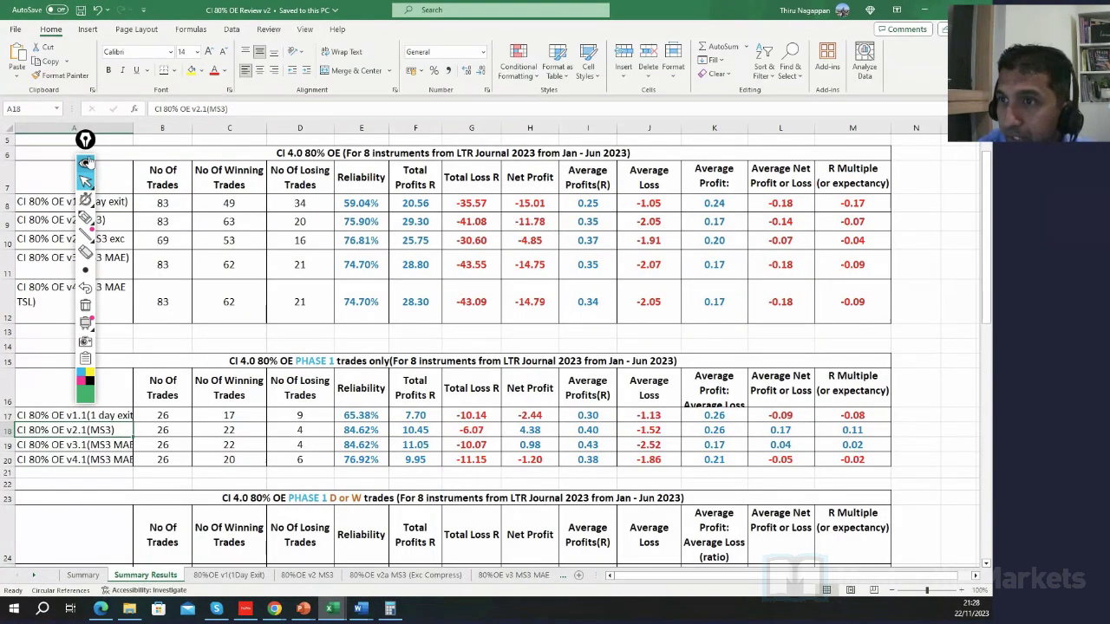
Underline the first table's title and the v1 and v2 row labels in green, and circle those two rows' net profits.
{"action": "left_click", "coordinate": [85, 143]}
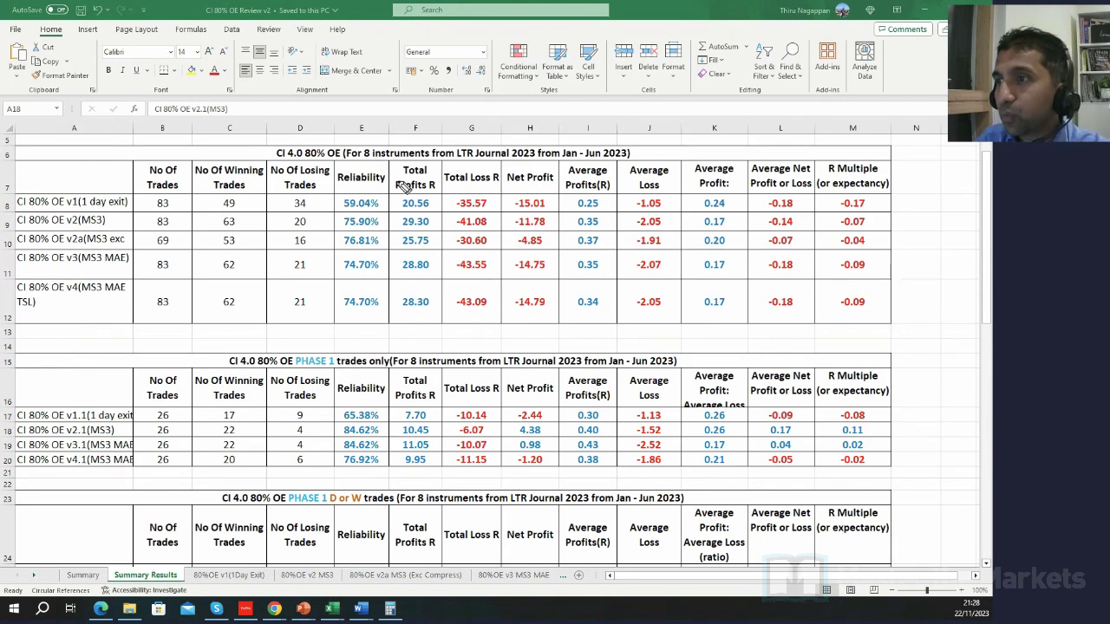
{"action": "left_click_drag", "start_coordinate": [358, 163], "coordinate": [591, 163]}
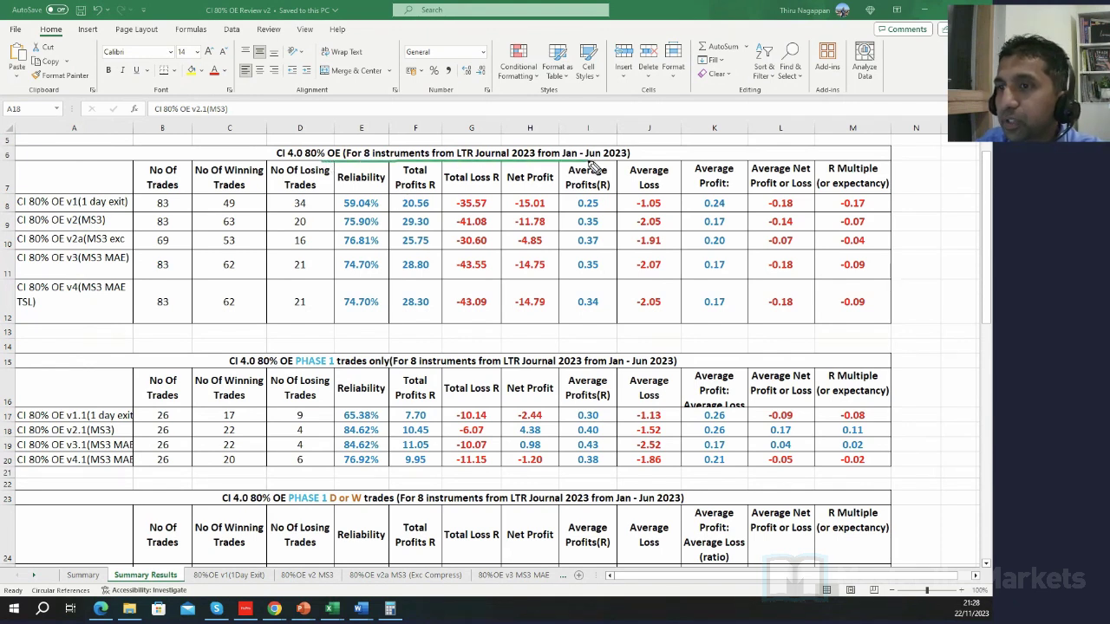
{"action": "left_click_drag", "start_coordinate": [89, 206], "coordinate": [135, 206]}
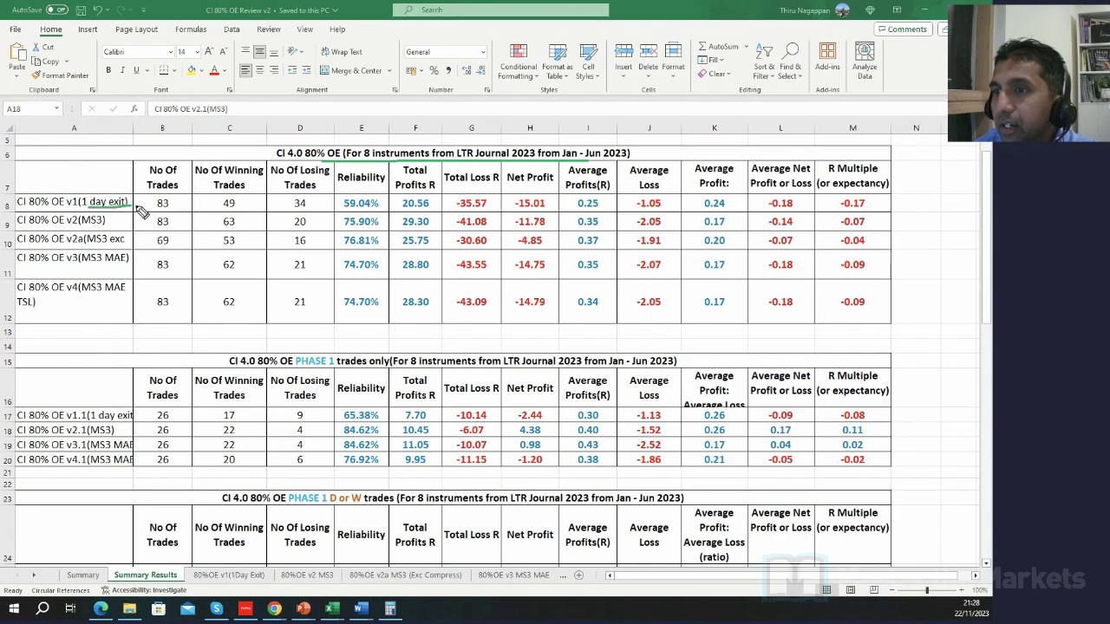
{"action": "left_click_drag", "start_coordinate": [19, 228], "coordinate": [139, 229]}
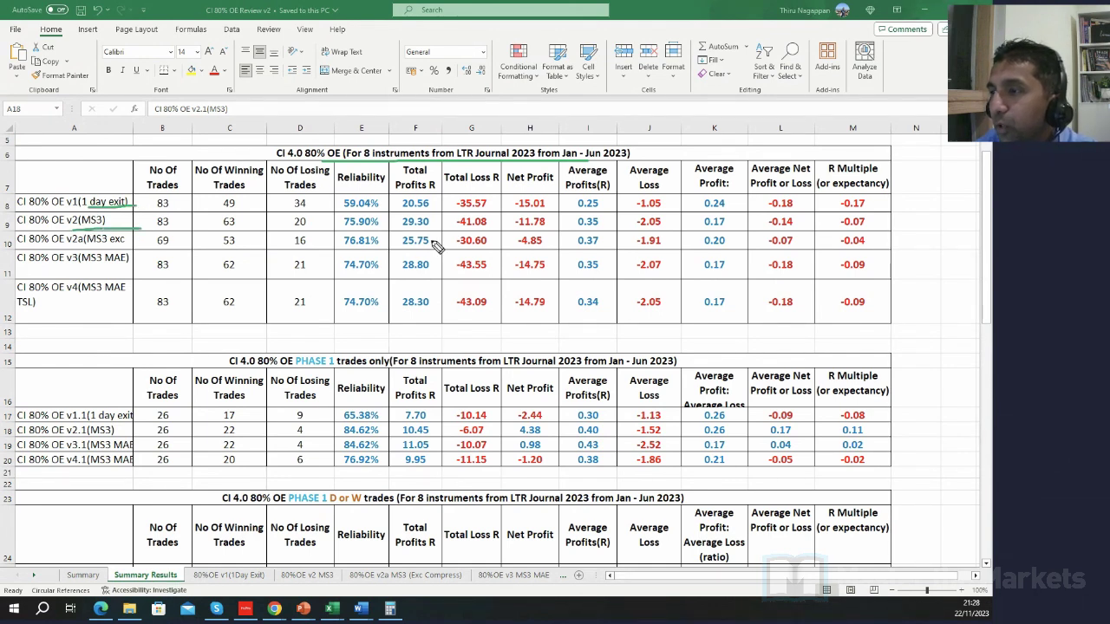
{"action": "mouse_move", "coordinate": [562, 202]}
{"action": "left_mouse_down"}
{"action": "mouse_move", "coordinate": [542, 244]}
{"action": "mouse_move", "coordinate": [514, 241]}
{"action": "mouse_move", "coordinate": [505, 208]}
{"action": "mouse_move", "coordinate": [560, 198]}
{"action": "left_mouse_up"}
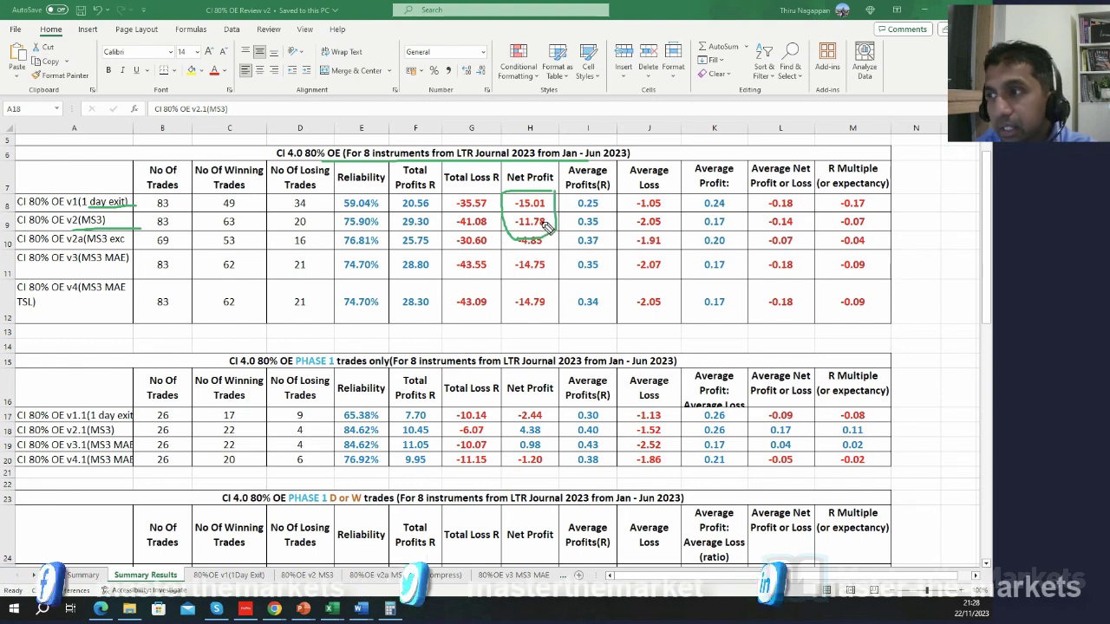
{"action": "left_click_drag", "start_coordinate": [501, 232], "coordinate": [572, 224]}
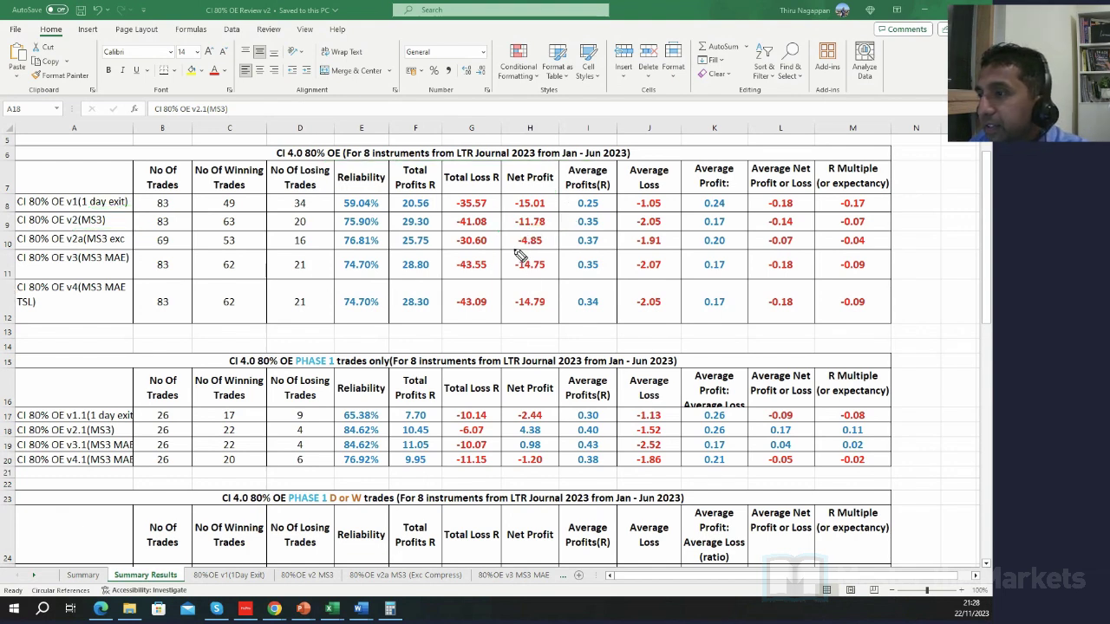
Circle the v2a label and its net profit in green, and underline "MAE" in the v3 and v4 labels.
{"action": "left_click_drag", "start_coordinate": [508, 249], "coordinate": [563, 249]}
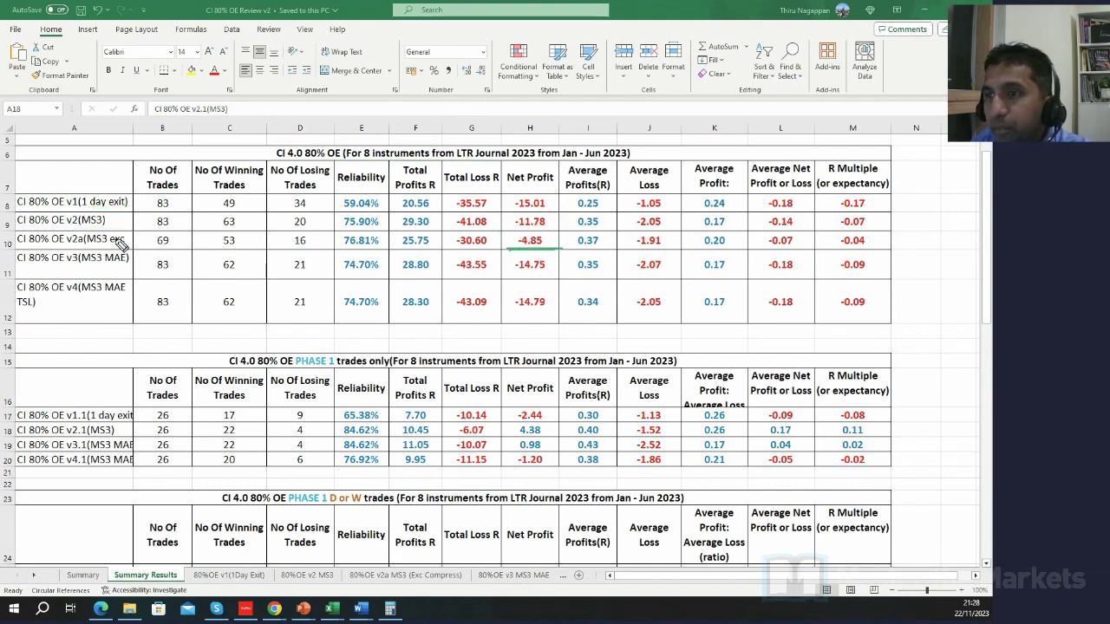
{"action": "mouse_move", "coordinate": [95, 252]}
{"action": "left_mouse_down"}
{"action": "mouse_move", "coordinate": [142, 251]}
{"action": "mouse_move", "coordinate": [96, 226]}
{"action": "mouse_move", "coordinate": [128, 274]}
{"action": "left_mouse_up"}
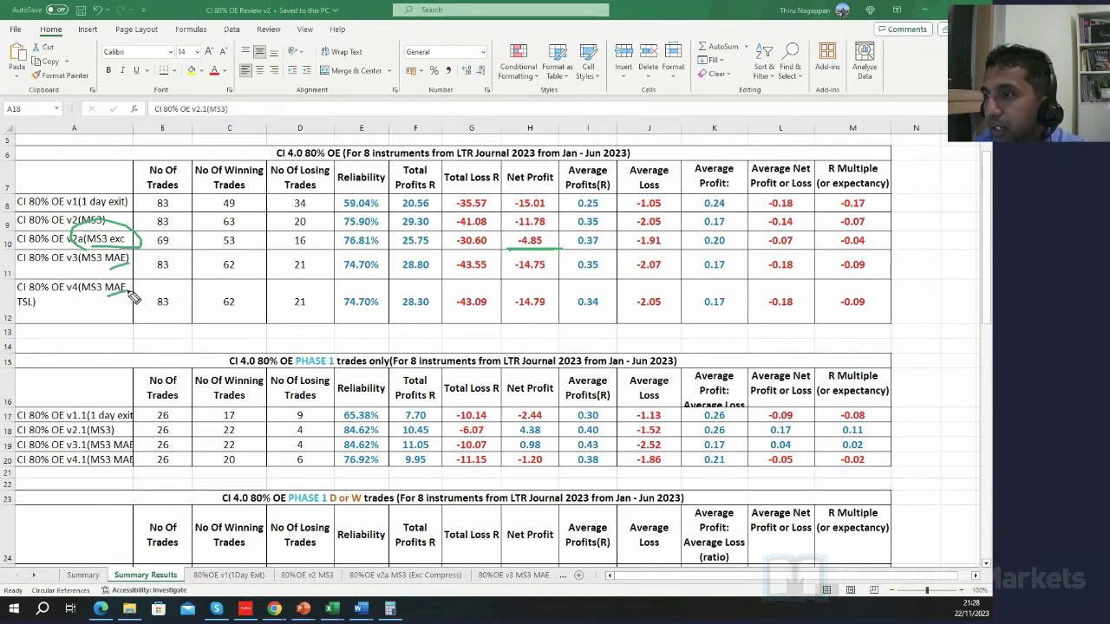
{"action": "mouse_move", "coordinate": [560, 248]}
{"action": "left_mouse_down"}
{"action": "mouse_move", "coordinate": [514, 236]}
{"action": "mouse_move", "coordinate": [514, 253]}
{"action": "left_mouse_up"}
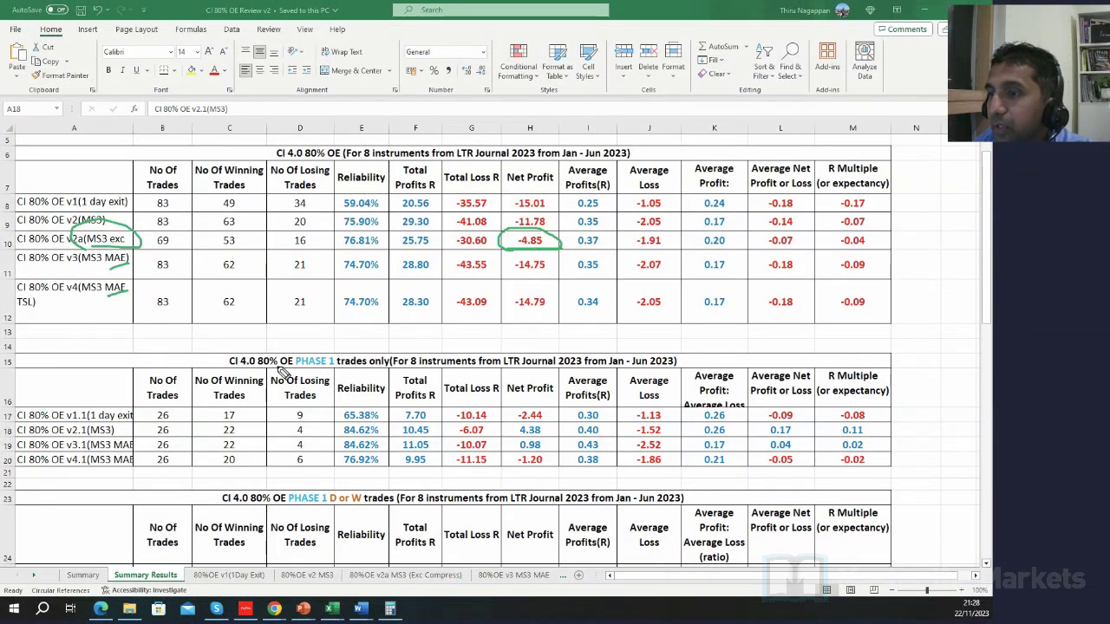
Underline the Phase 1 title and 1 day exit label, circle that row's net profit, and underline the 1 day exit R multiples in both tables.
{"action": "left_click_drag", "start_coordinate": [278, 368], "coordinate": [431, 368]}
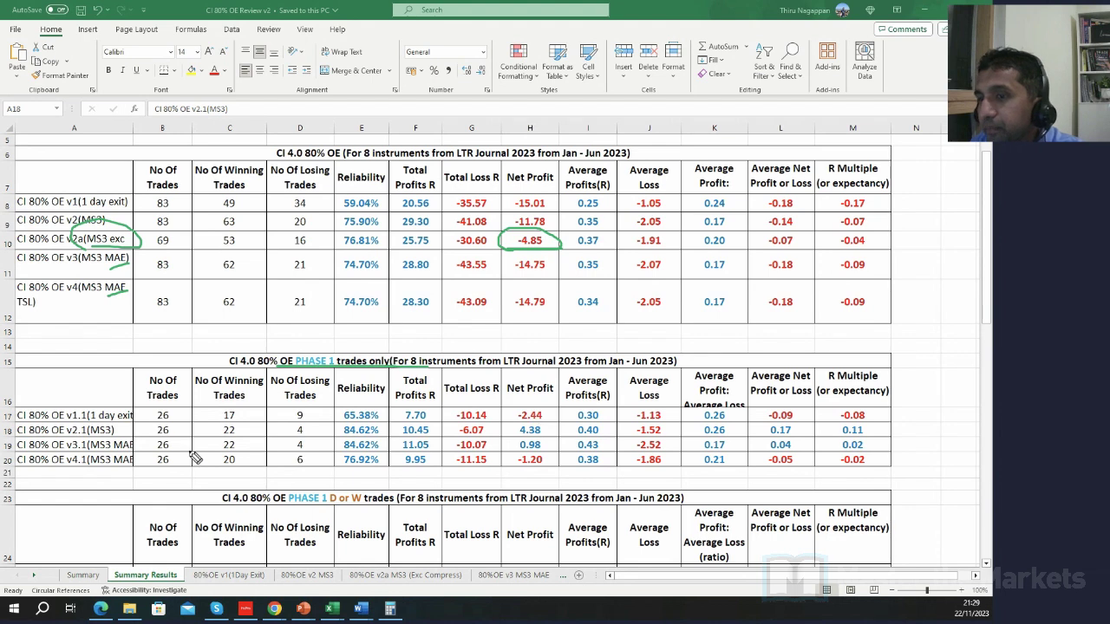
{"action": "left_click_drag", "start_coordinate": [111, 424], "coordinate": [133, 423]}
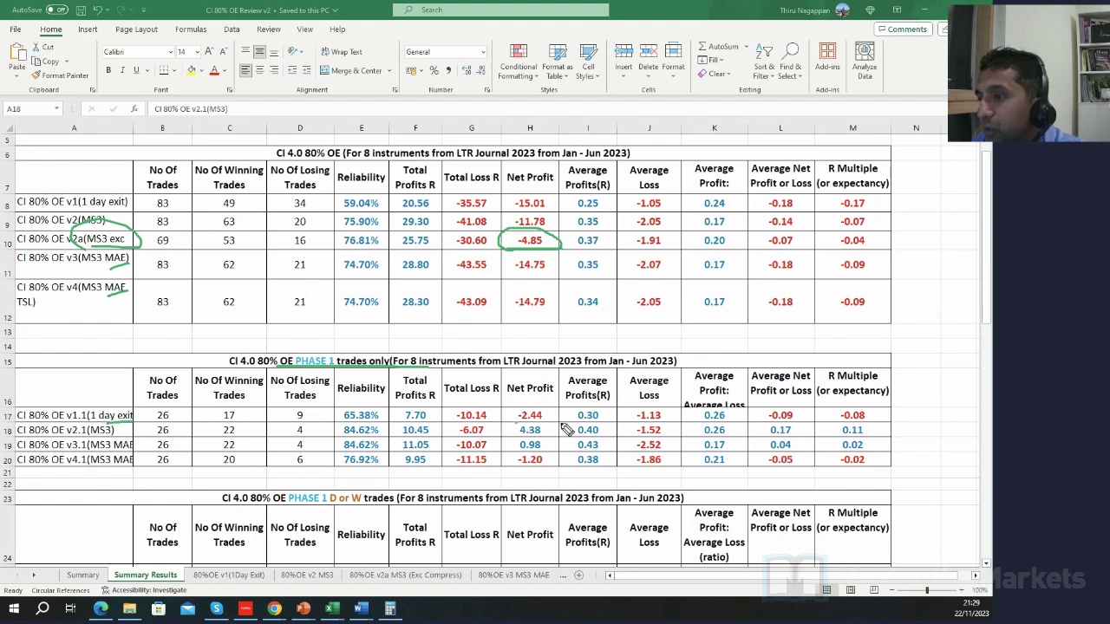
{"action": "mouse_move", "coordinate": [564, 422]}
{"action": "left_mouse_down"}
{"action": "mouse_move", "coordinate": [529, 408]}
{"action": "mouse_move", "coordinate": [530, 429]}
{"action": "left_mouse_up"}
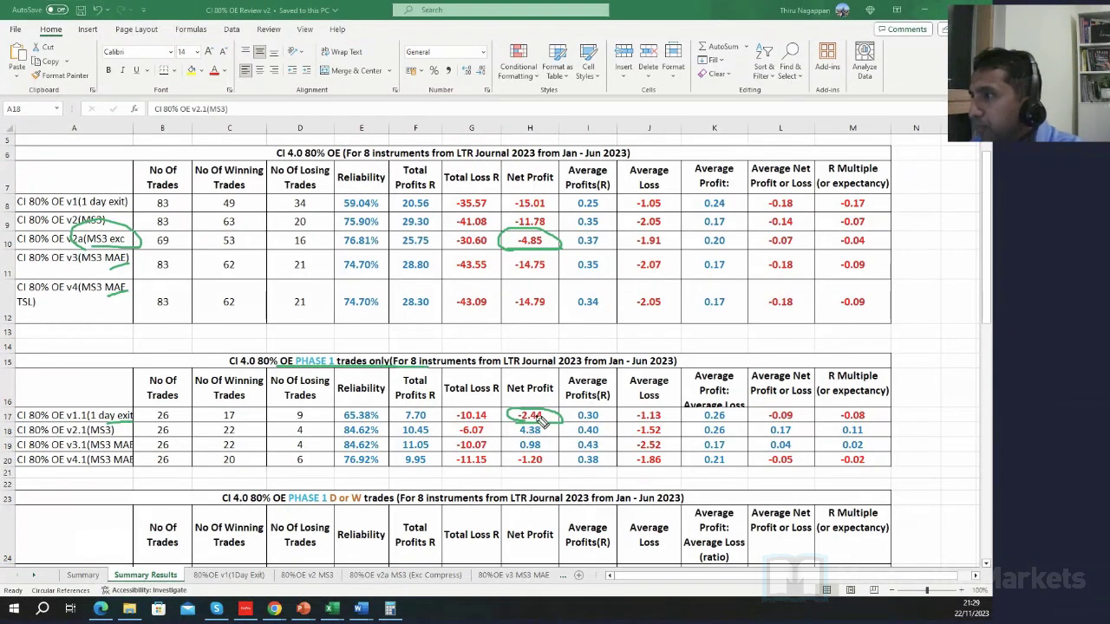
{"action": "left_click_drag", "start_coordinate": [840, 424], "coordinate": [870, 424]}
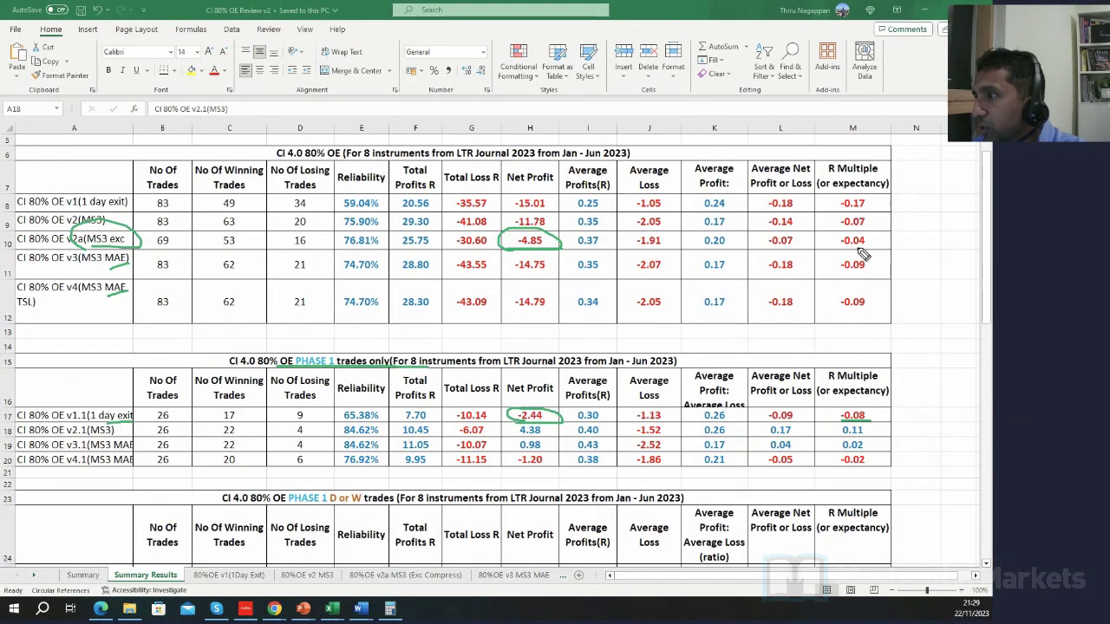
{"action": "left_click_drag", "start_coordinate": [843, 211], "coordinate": [864, 211]}
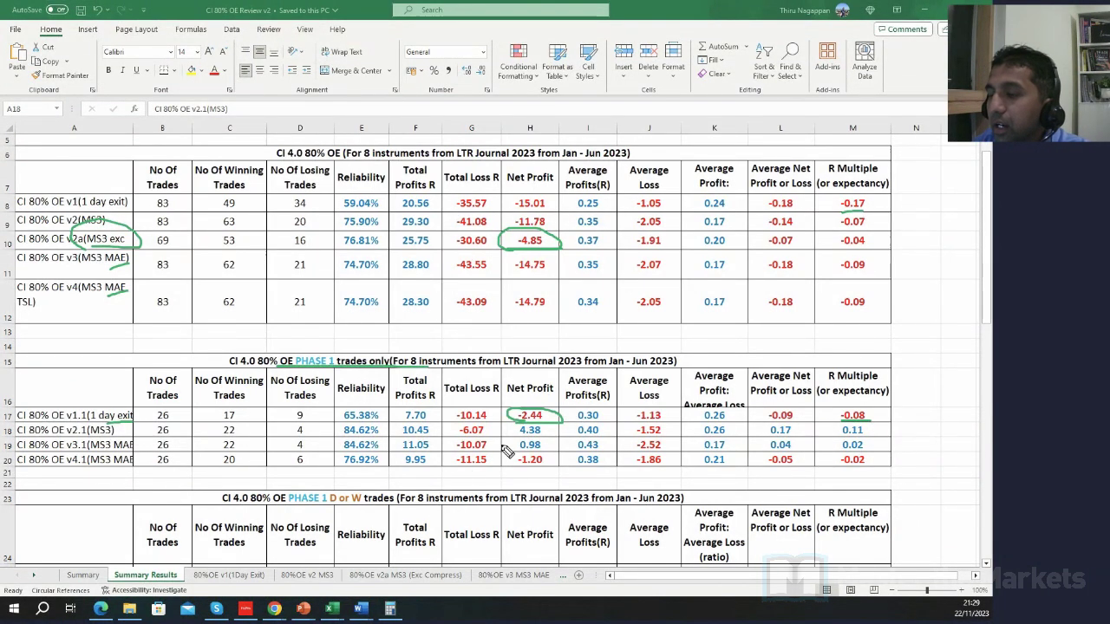
Underline the v2.1(MS3) label and its net profit in green, clear the annotations, and select v2a's net profit in cell H10.
{"action": "left_click_drag", "start_coordinate": [17, 438], "coordinate": [135, 437]}
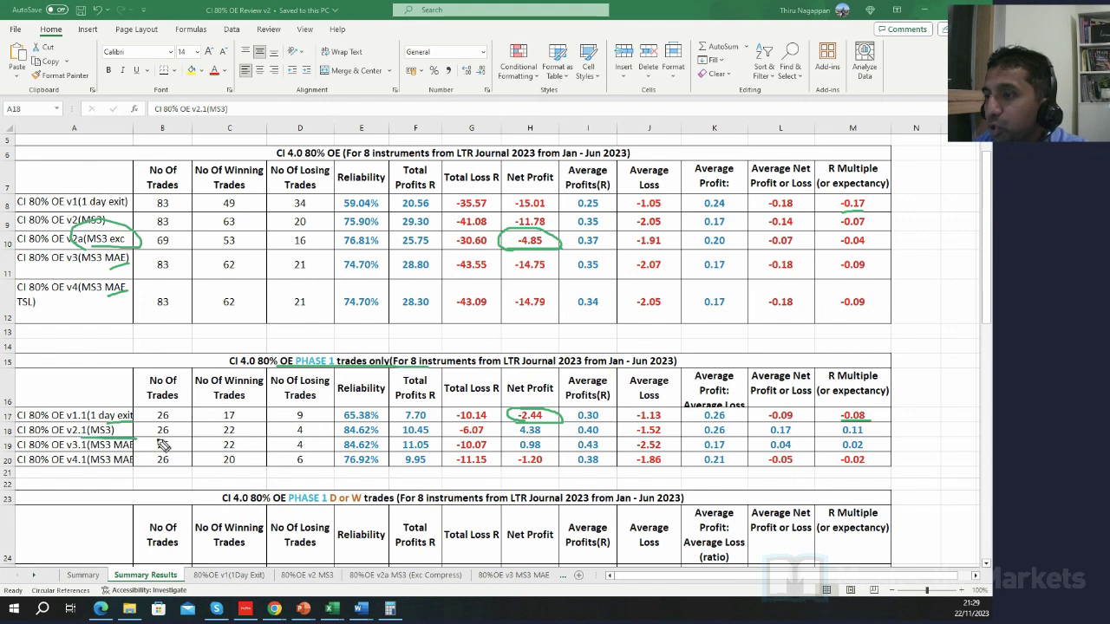
{"action": "left_click_drag", "start_coordinate": [520, 438], "coordinate": [565, 439]}
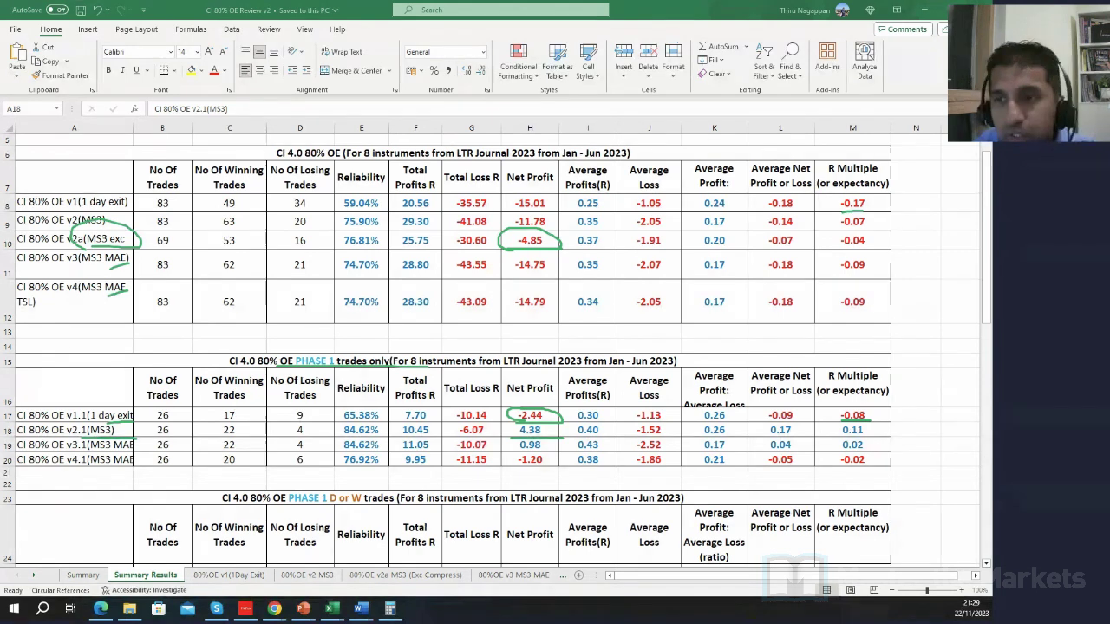
{"action": "key", "text": "Escape"}
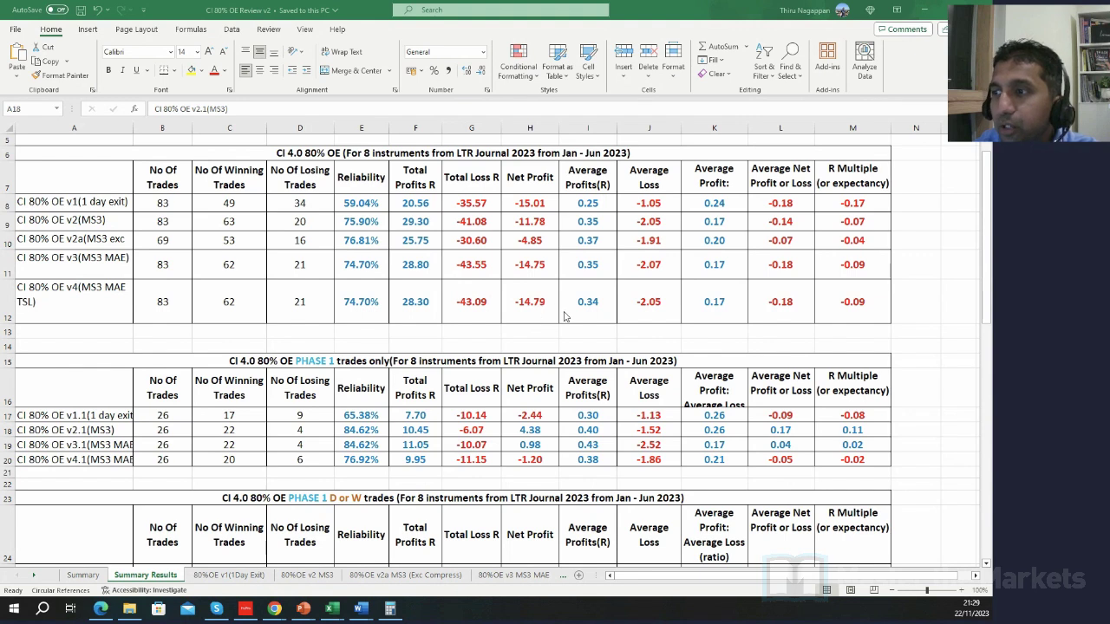
{"action": "left_click", "coordinate": [526, 247]}
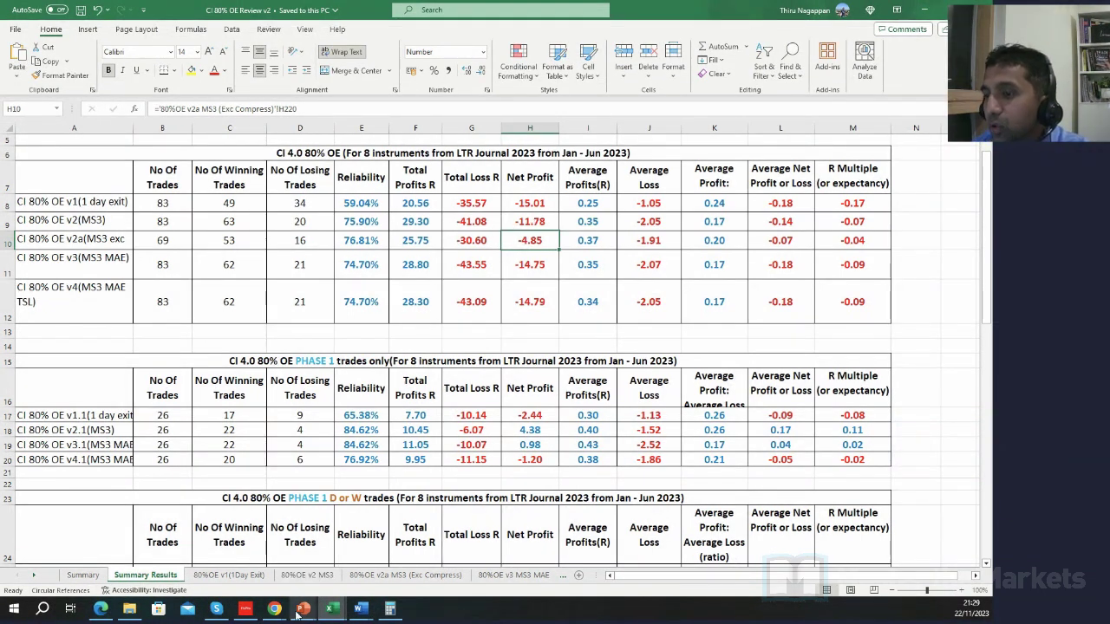
Switch to the PowerPoint slide show and advance from the "Stop and TS" optimization slide to the one with the tigers.
{"action": "mouse_move", "coordinate": [301, 611]}
{"action": "left_click", "coordinate": [305, 553]}
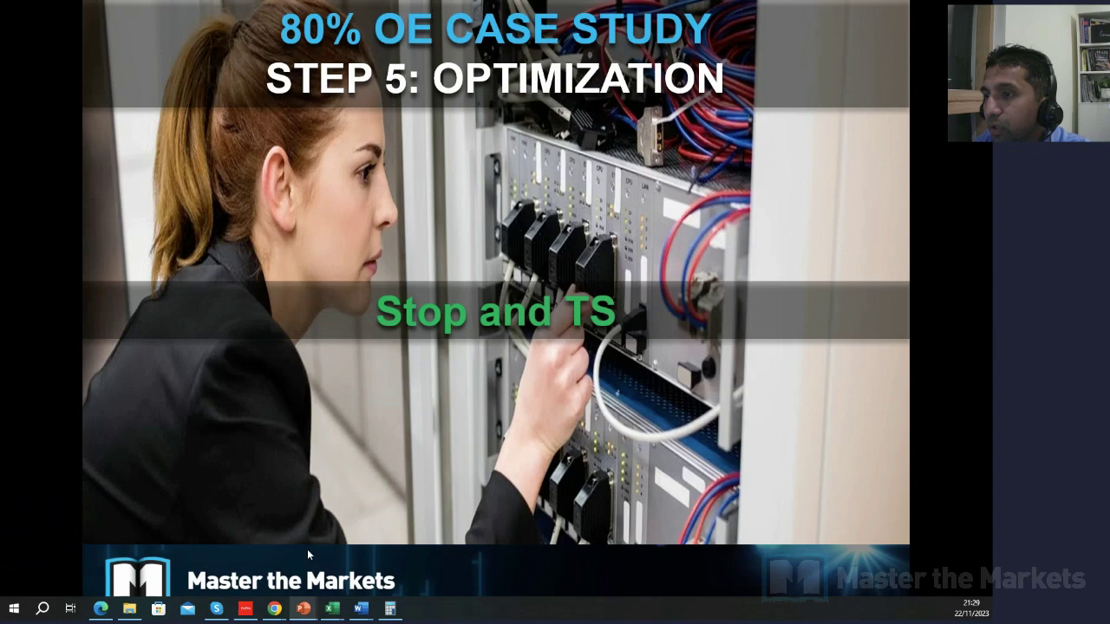
{"action": "left_click", "coordinate": [425, 388]}
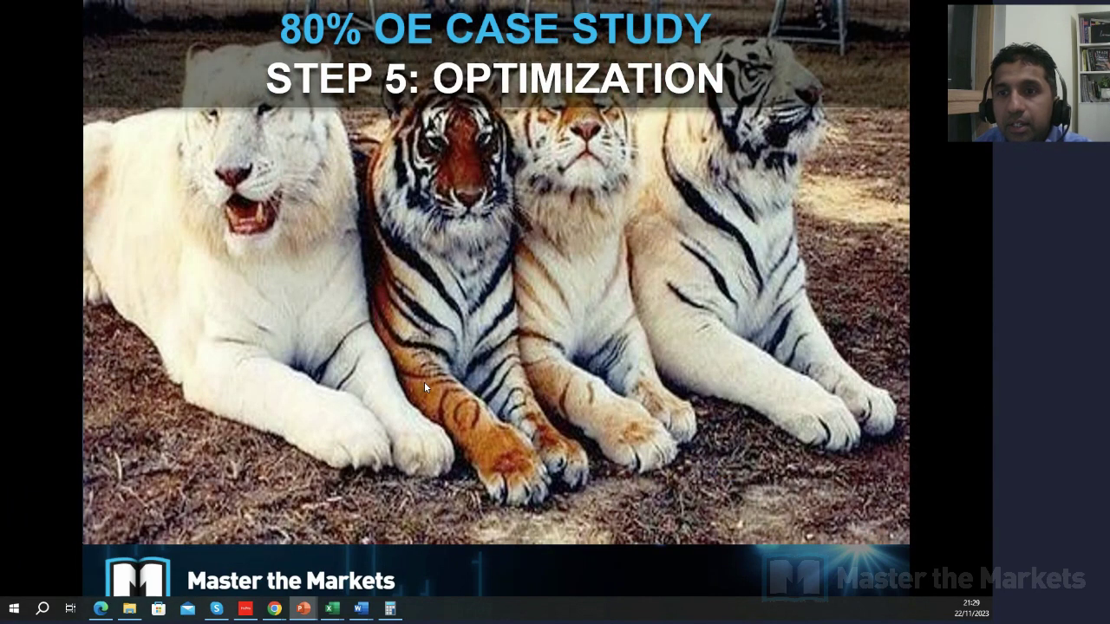
Reveal "Consn(Org) vs Curr + Varns" on the slide, switch to the CI 80% OE Review v2 workbook, and select v2.1(MS3)'s net profit in H18.
{"action": "left_click", "coordinate": [424, 381]}
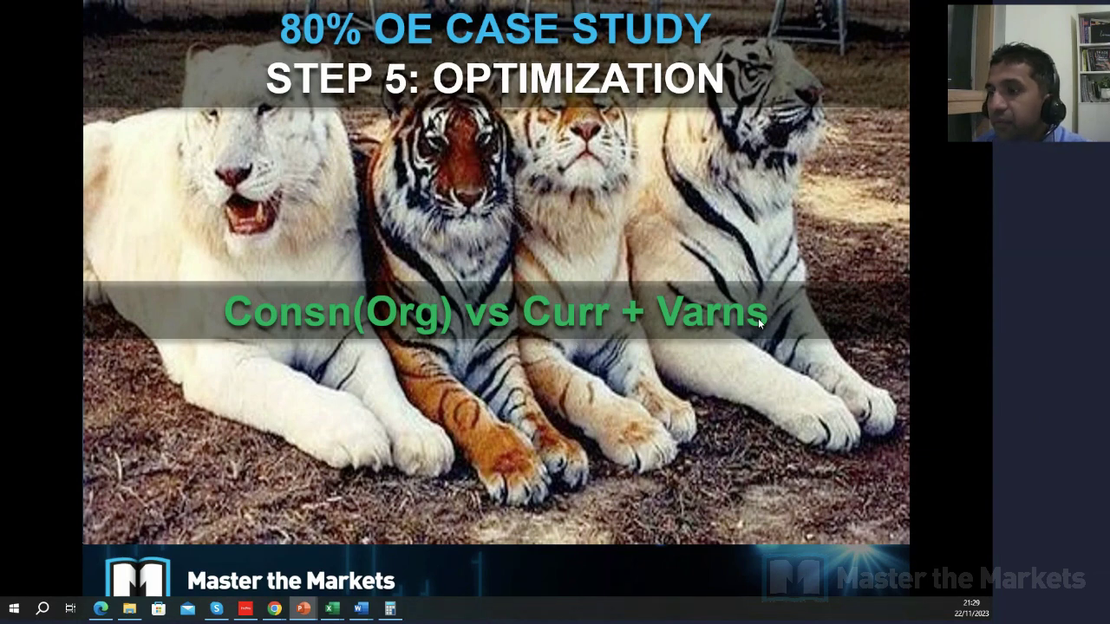
{"action": "mouse_move", "coordinate": [334, 607]}
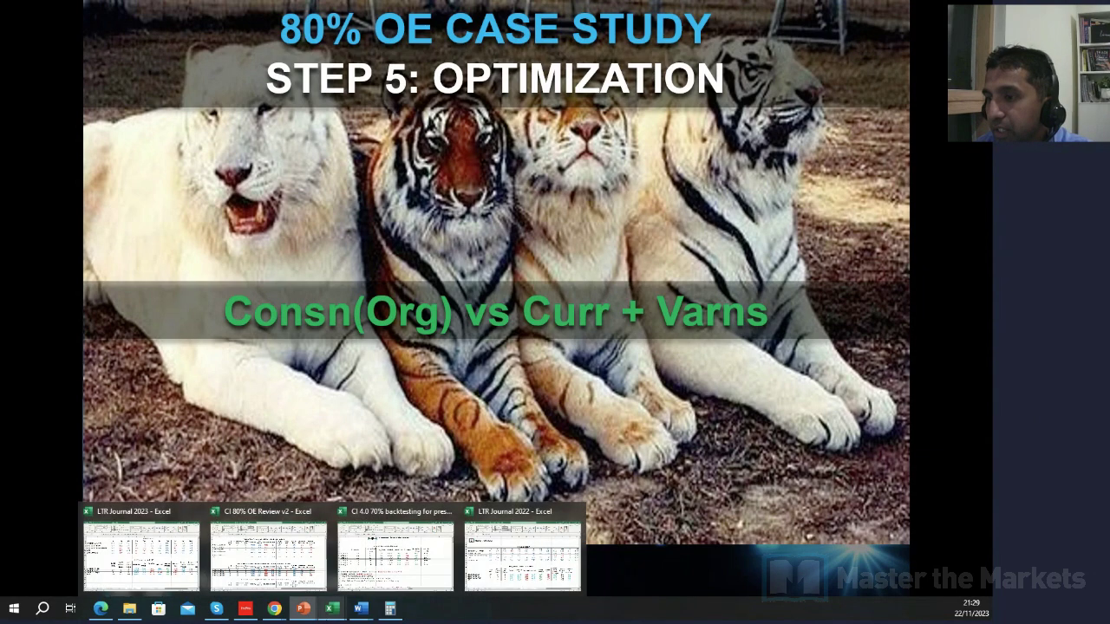
{"action": "left_click", "coordinate": [269, 555]}
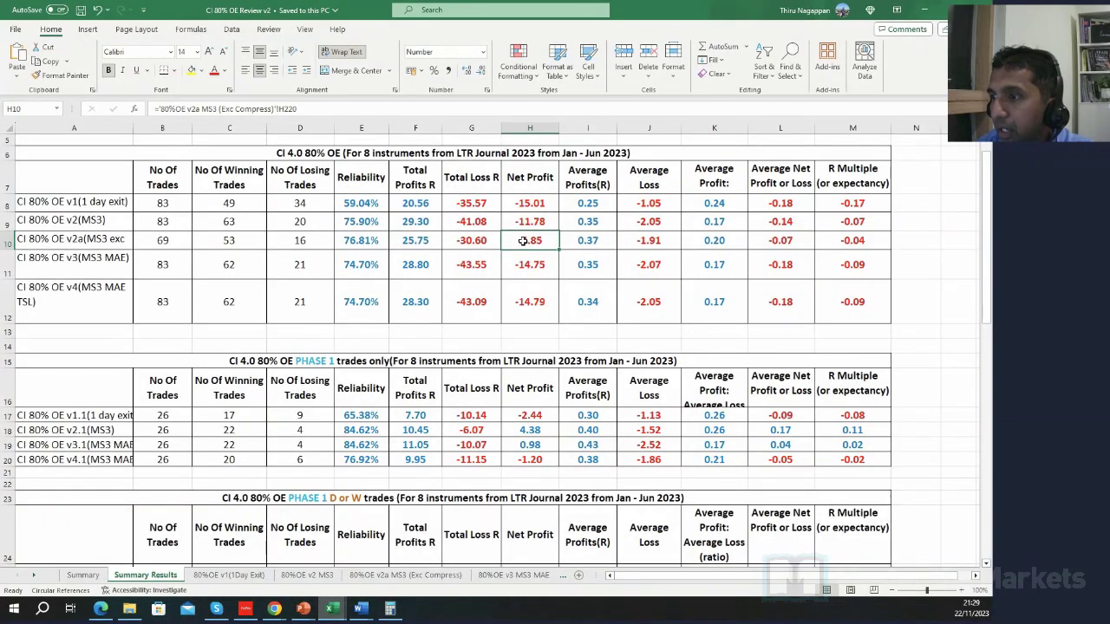
{"action": "left_click", "coordinate": [525, 430]}
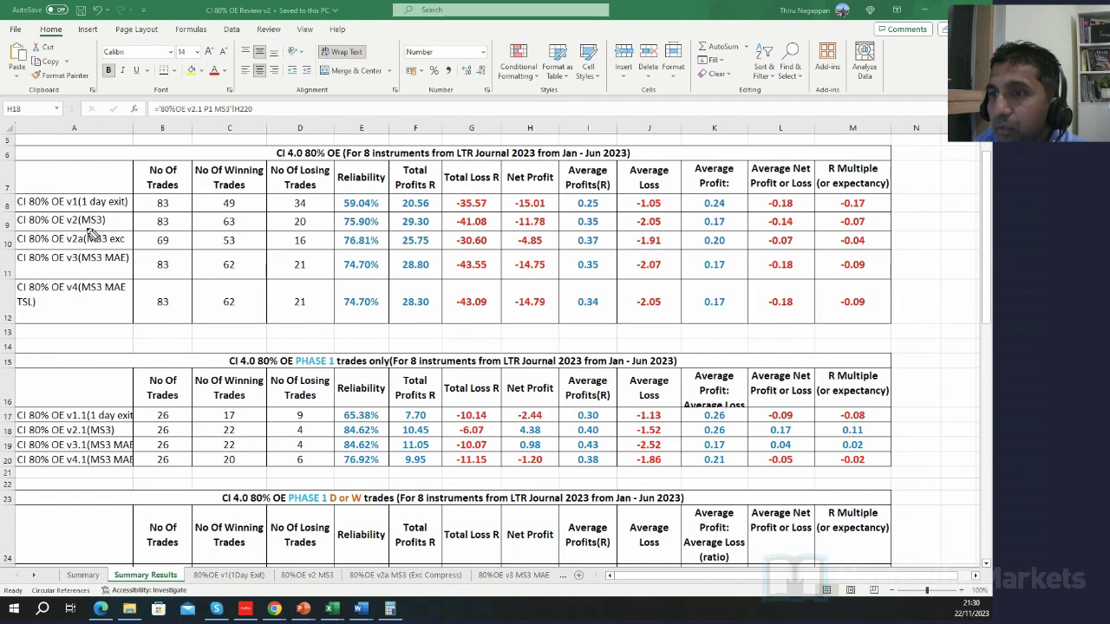
Underline the v1 and v2 labels in green, mark vertical lines beside both tables' labels with a handwritten note above, and clear the annotations.
{"action": "mouse_move", "coordinate": [128, 231]}
{"action": "left_mouse_down"}
{"action": "mouse_move", "coordinate": [60, 233]}
{"action": "mouse_move", "coordinate": [127, 227]}
{"action": "mouse_move", "coordinate": [146, 239]}
{"action": "mouse_move", "coordinate": [137, 212]}
{"action": "mouse_move", "coordinate": [78, 210]}
{"action": "mouse_move", "coordinate": [124, 218]}
{"action": "mouse_move", "coordinate": [128, 230]}
{"action": "left_mouse_up"}
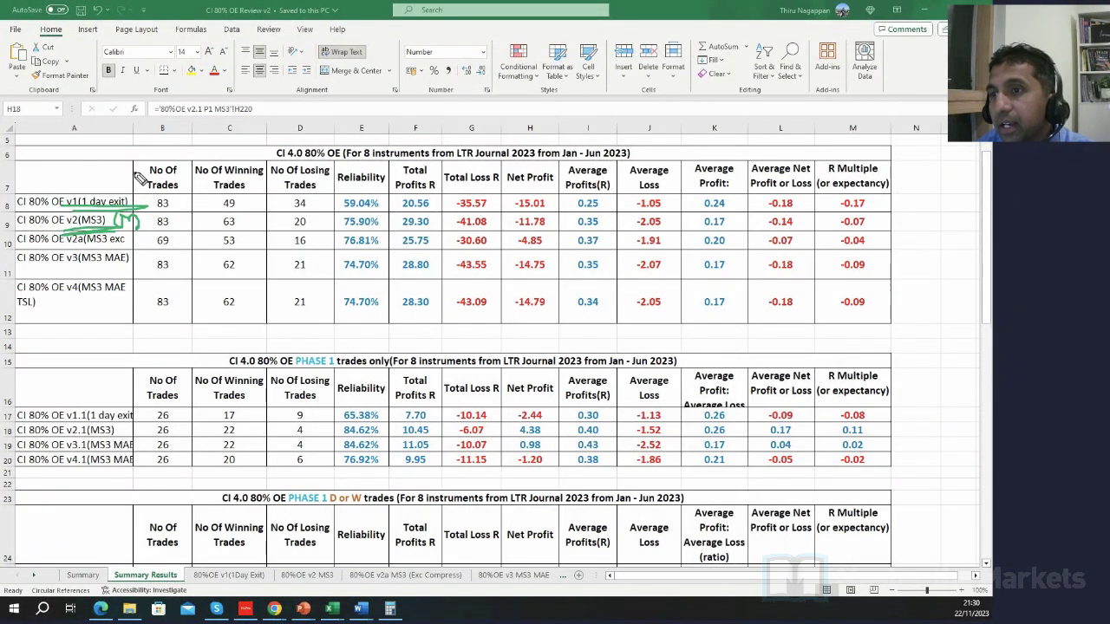
{"action": "left_click_drag", "start_coordinate": [137, 174], "coordinate": [136, 324]}
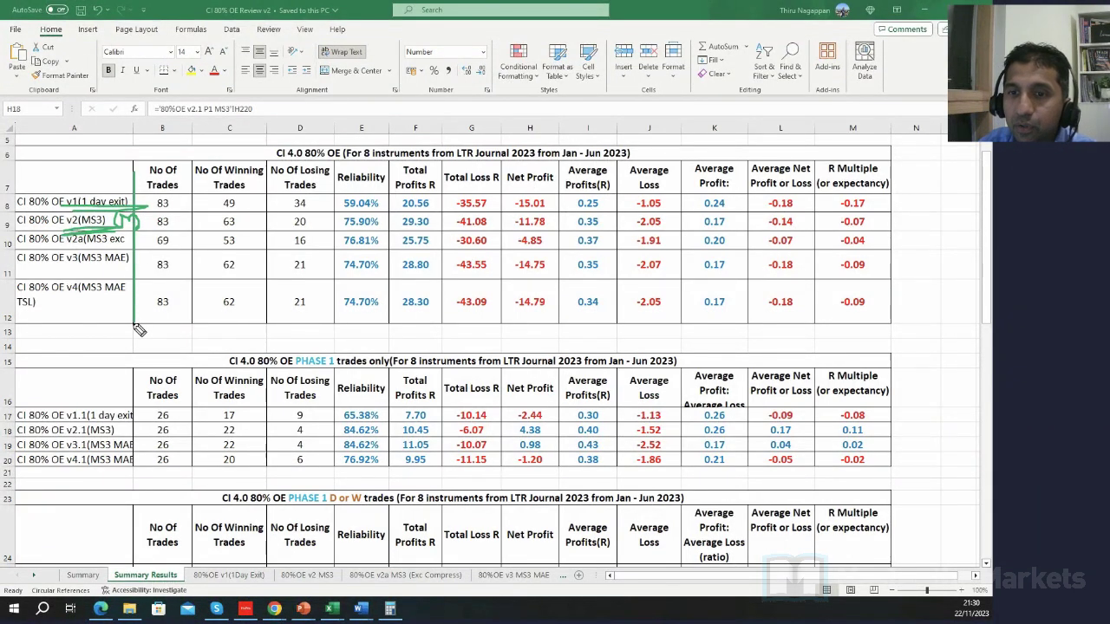
{"action": "left_click_drag", "start_coordinate": [132, 153], "coordinate": [188, 151]}
{"action": "left_click_drag", "start_coordinate": [112, 169], "coordinate": [192, 168]}
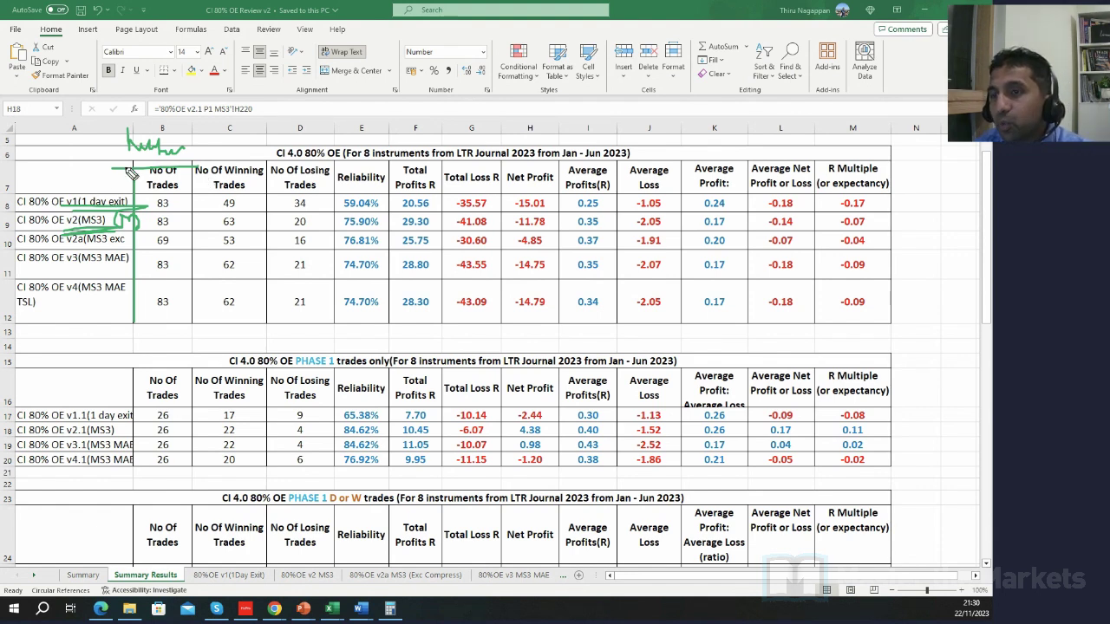
{"action": "left_click_drag", "start_coordinate": [130, 173], "coordinate": [147, 345]}
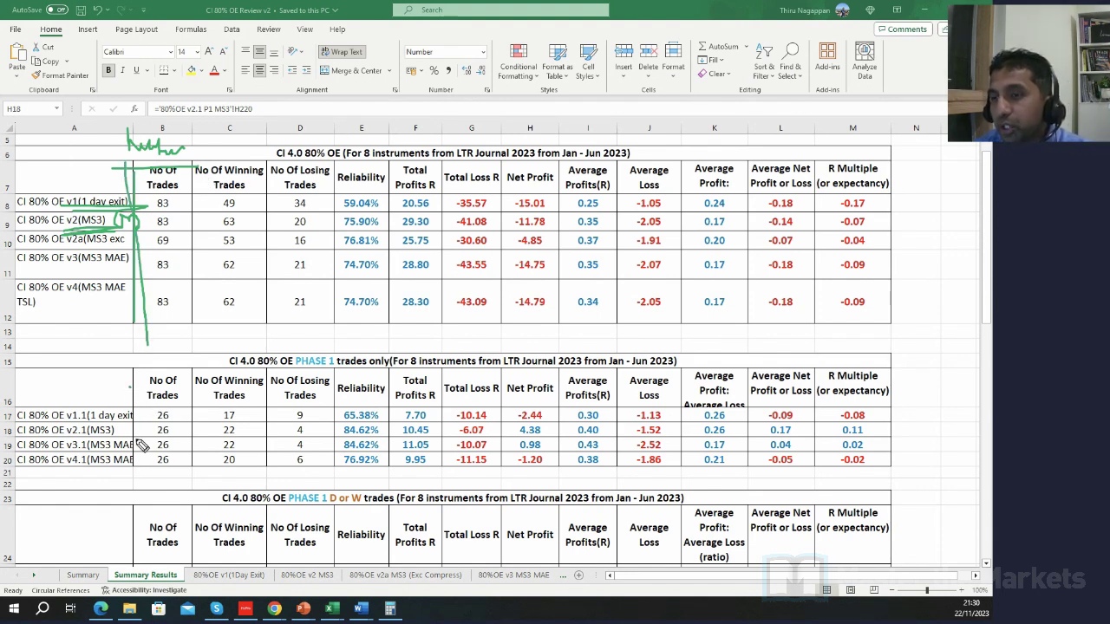
{"action": "left_click_drag", "start_coordinate": [130, 388], "coordinate": [136, 477]}
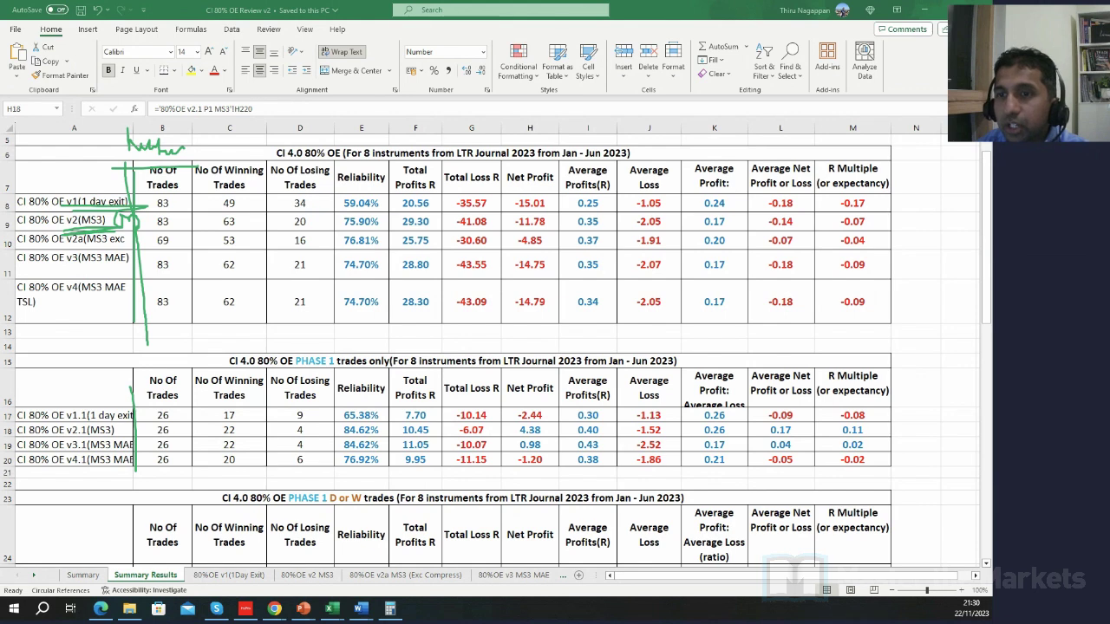
{"action": "key", "text": "Escape"}
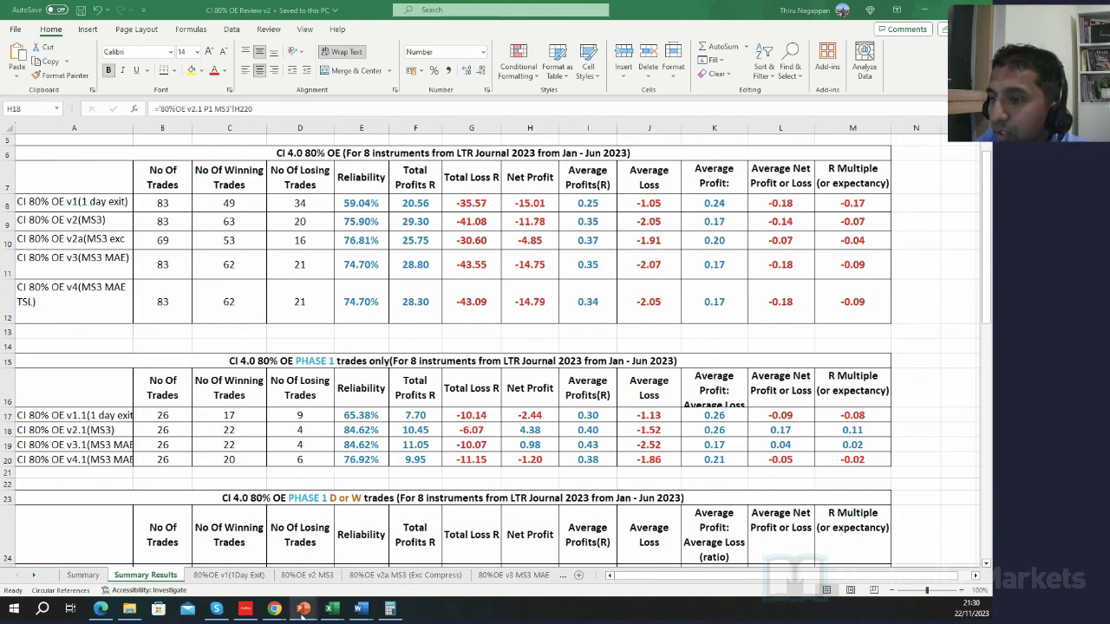
Switch to the PowerPoint slide show, advance to the optimization slide with the runners, and reveal "Resume Fwd Testing".
{"action": "mouse_move", "coordinate": [302, 610]}
{"action": "left_click", "coordinate": [304, 577]}
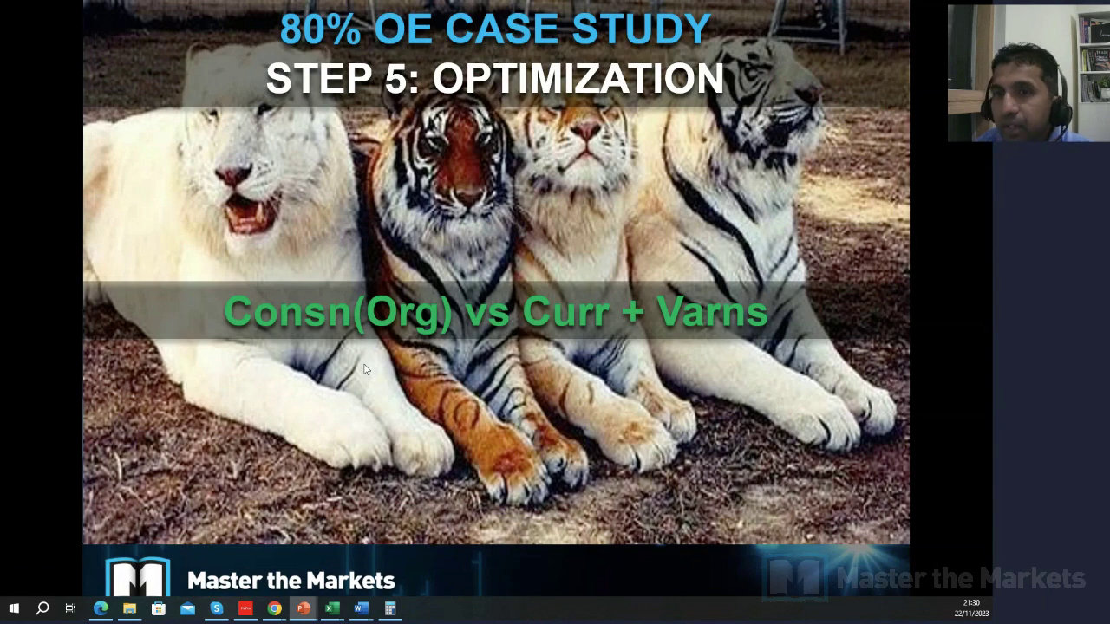
{"action": "left_click", "coordinate": [365, 369]}
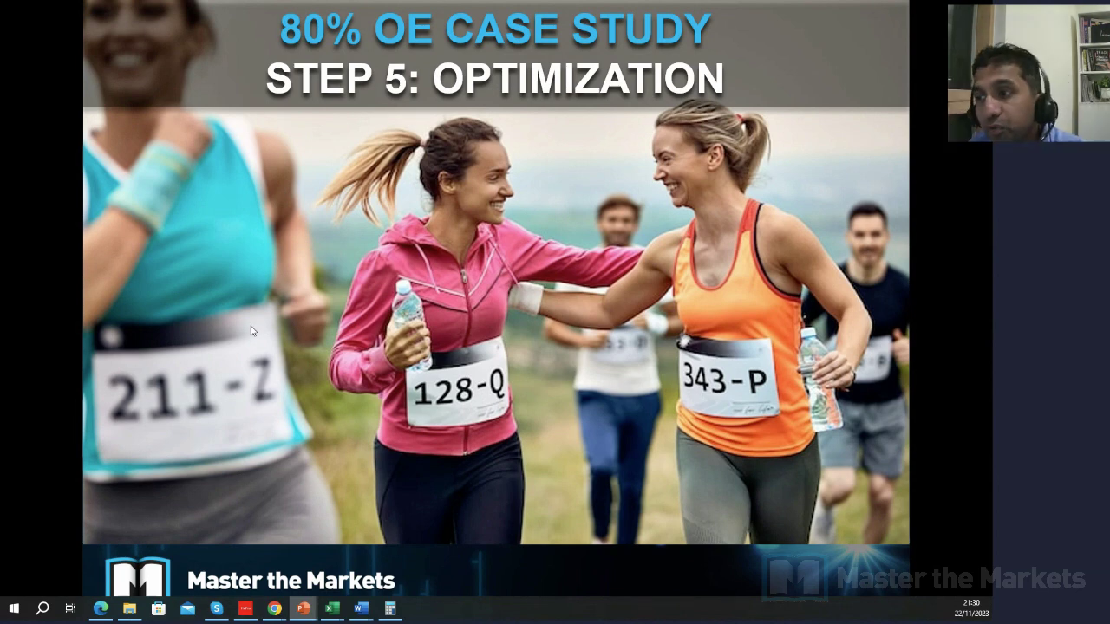
{"action": "left_click", "coordinate": [333, 357]}
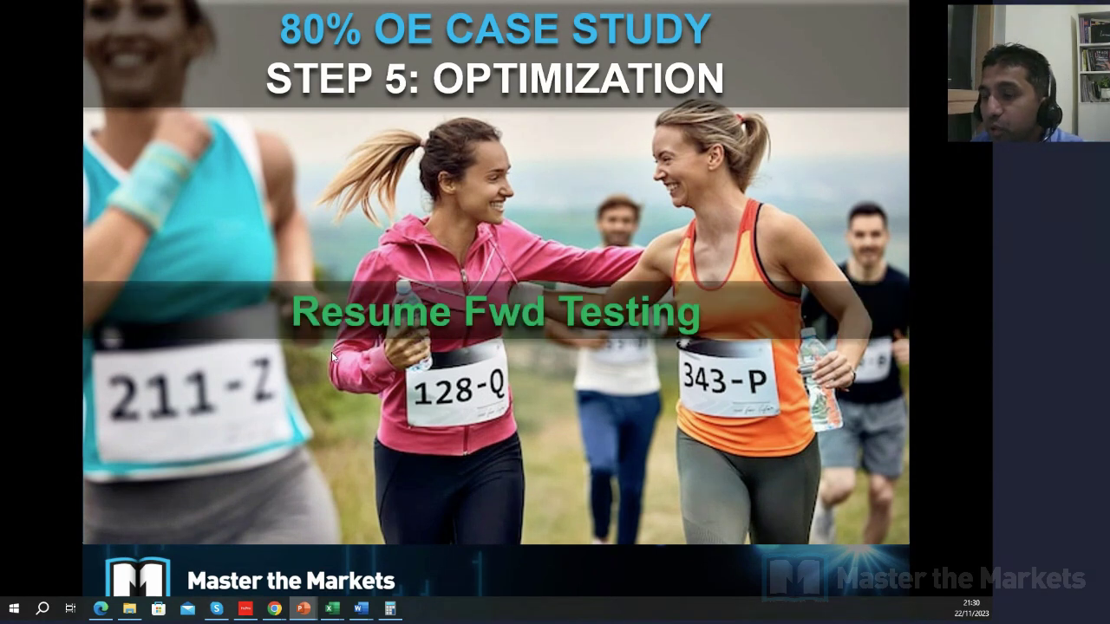
Switch to the LTR Journal 2023 workbook, mark the 1 Day Exit(Elite) results from July and circle September's in green, and clear the annotations.
{"action": "mouse_move", "coordinate": [333, 612]}
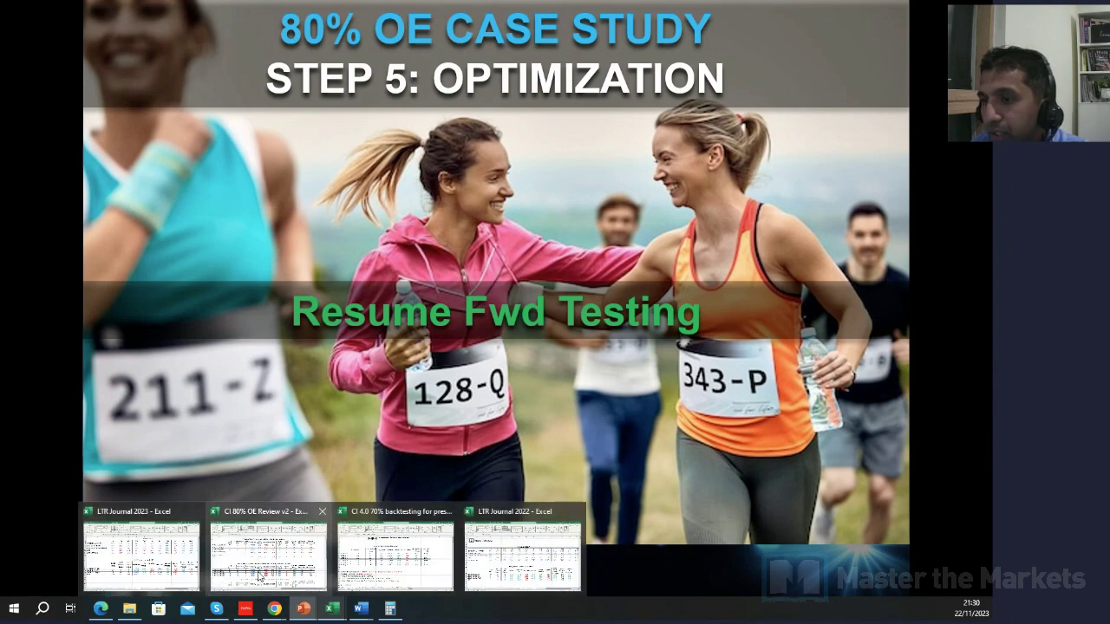
{"action": "left_click", "coordinate": [145, 538]}
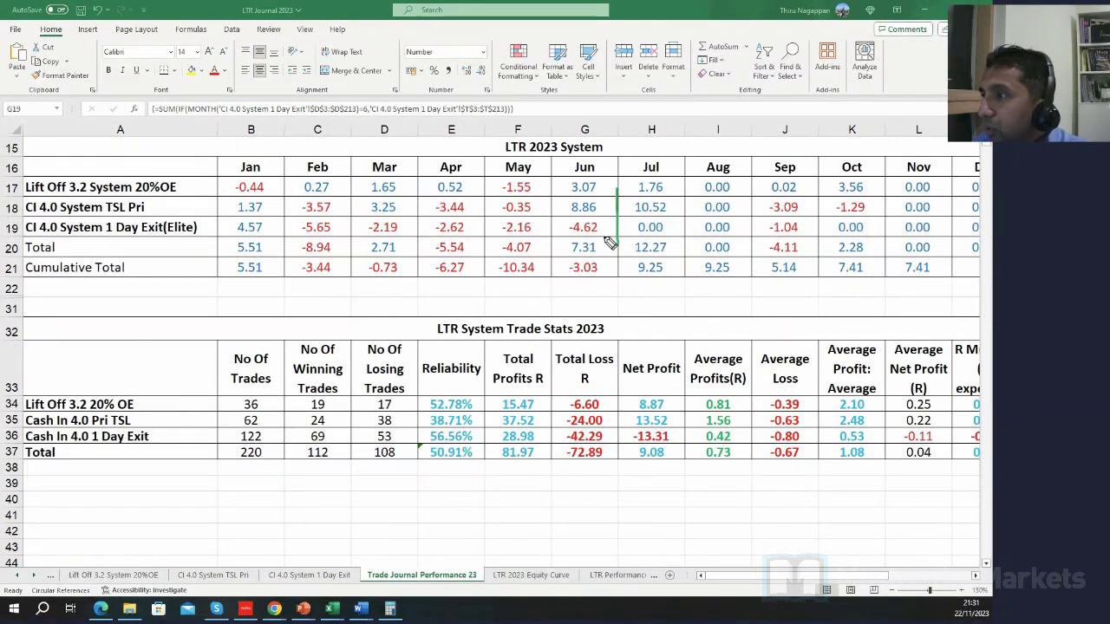
{"action": "mouse_move", "coordinate": [617, 236]}
{"action": "left_mouse_down"}
{"action": "mouse_move", "coordinate": [813, 236]}
{"action": "mouse_move", "coordinate": [777, 209]}
{"action": "mouse_move", "coordinate": [772, 241]}
{"action": "mouse_move", "coordinate": [802, 239]}
{"action": "left_mouse_up"}
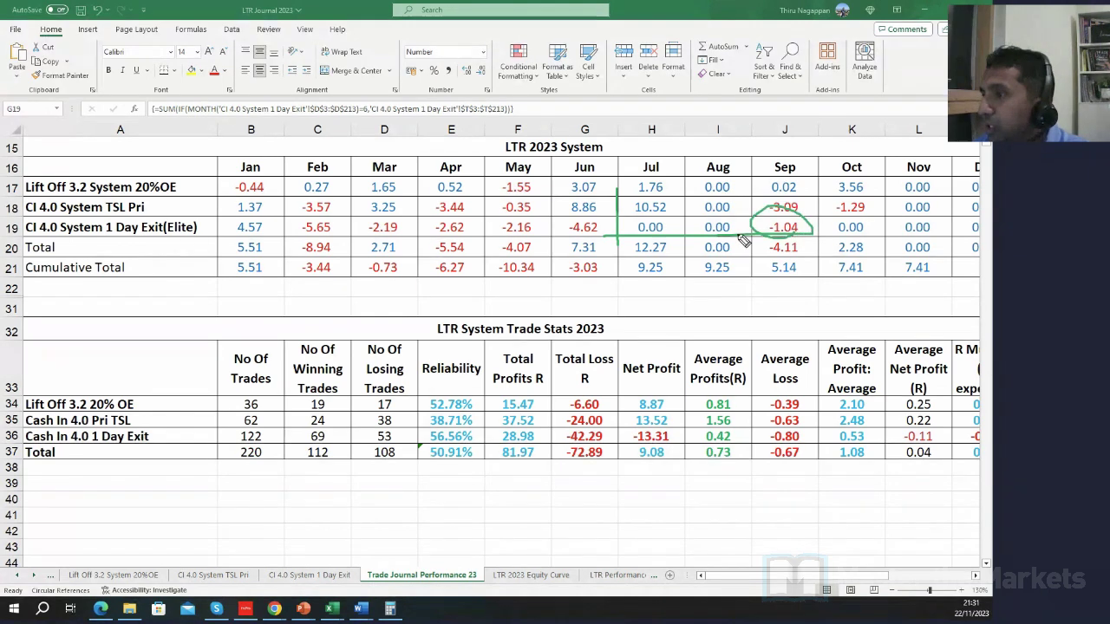
{"action": "key", "text": "Escape"}
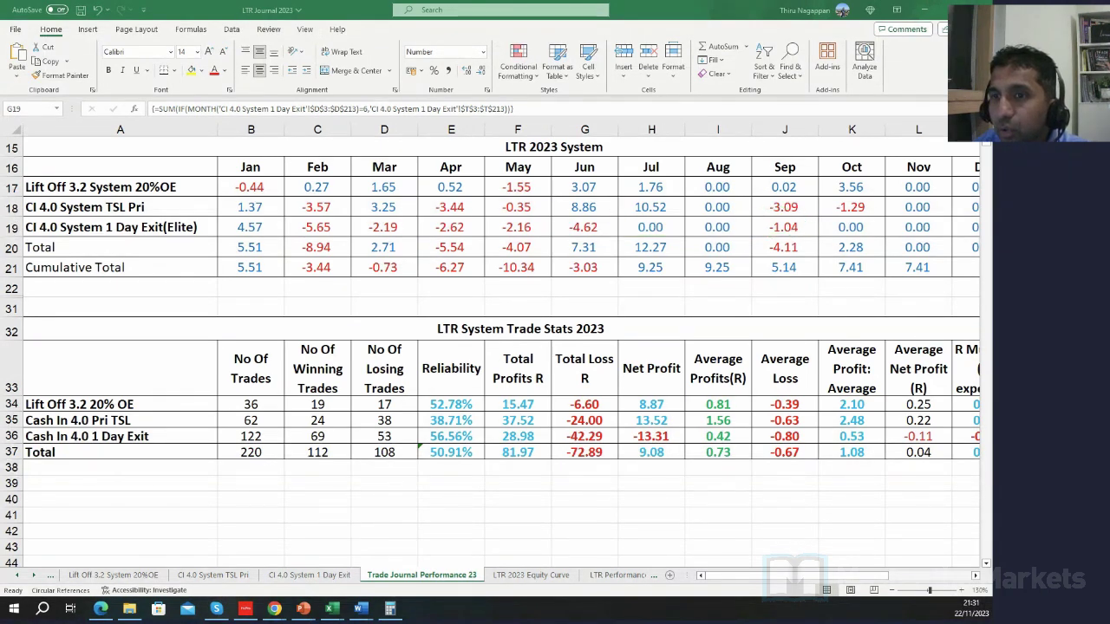
Examine the CI 4.0 System 1 Day Exit(Elite) row from October through December and the year's total.
{"action": "left_click", "coordinate": [830, 225]}
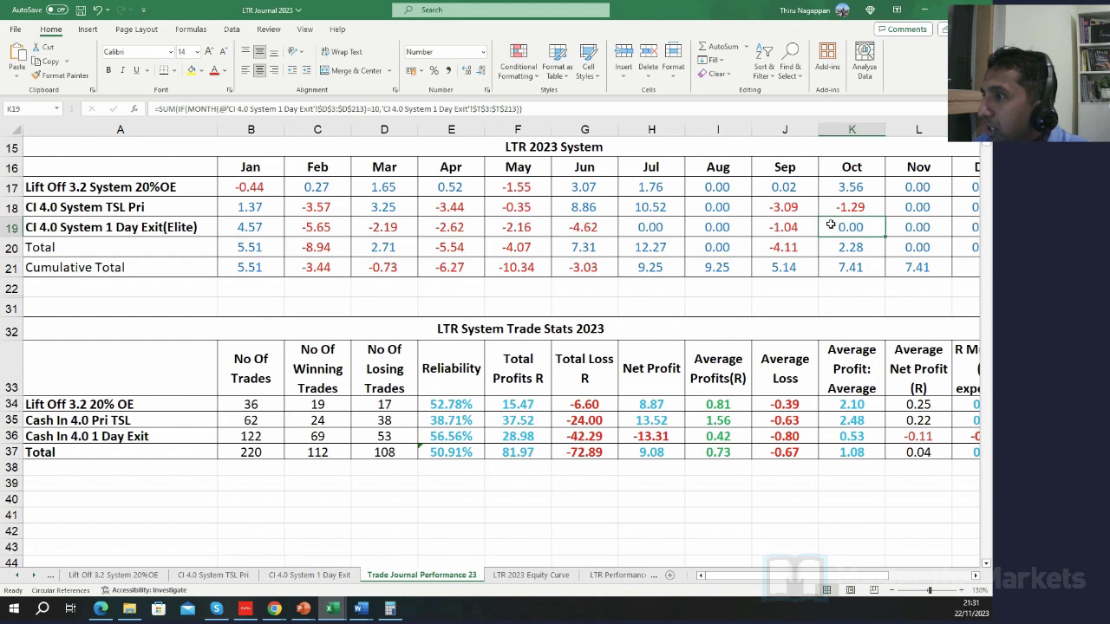
{"action": "key", "text": "Right"}
{"action": "key", "text": "Right"}
{"action": "key", "text": "Right"}
{"action": "key", "text": "Left"}
{"action": "key", "text": "Left"}
{"action": "key", "text": "Left"}
{"action": "key", "text": "Left"}
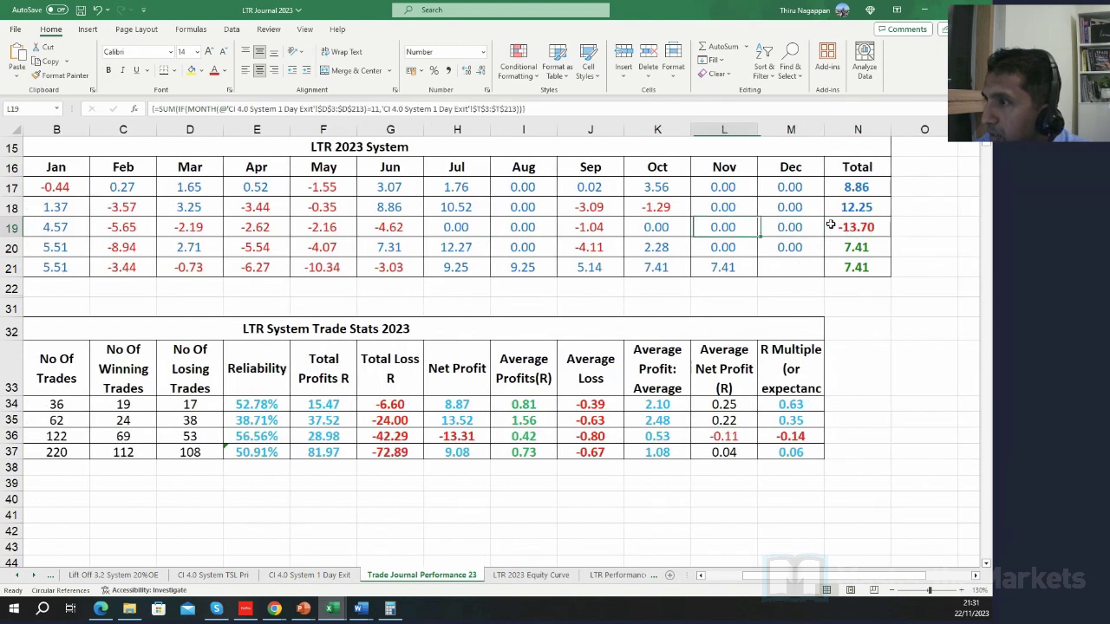
{"action": "key", "text": "Right"}
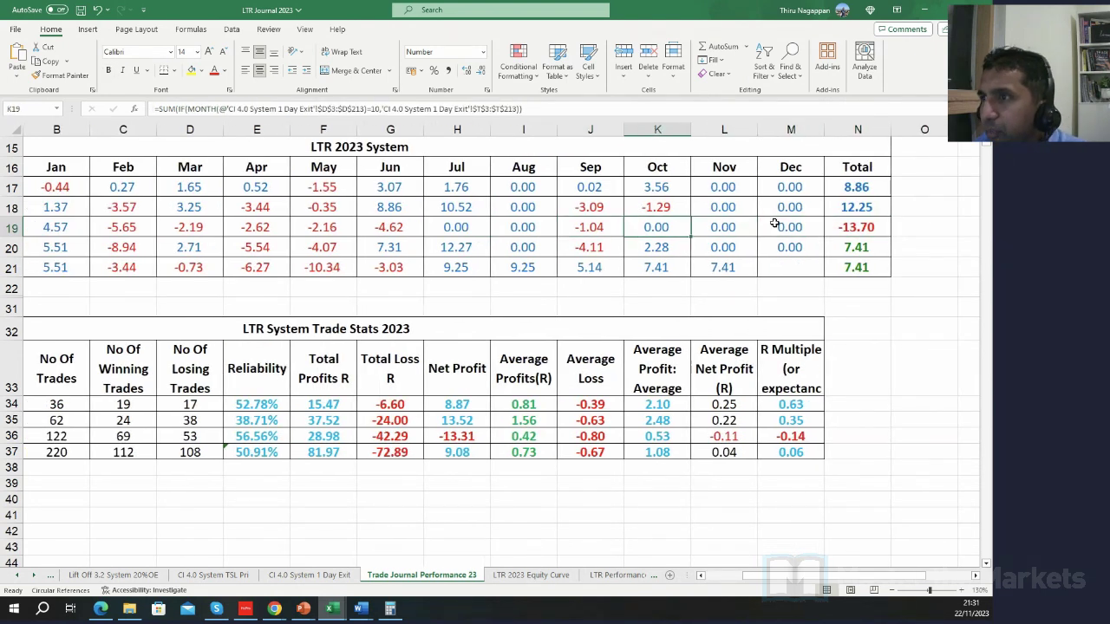
On the CI 4.0 System 1 Day Exit sheet, select the October trades' results in T128:T133 to review them.
{"action": "left_click", "coordinate": [308, 575]}
{"action": "left_click", "coordinate": [188, 408]}
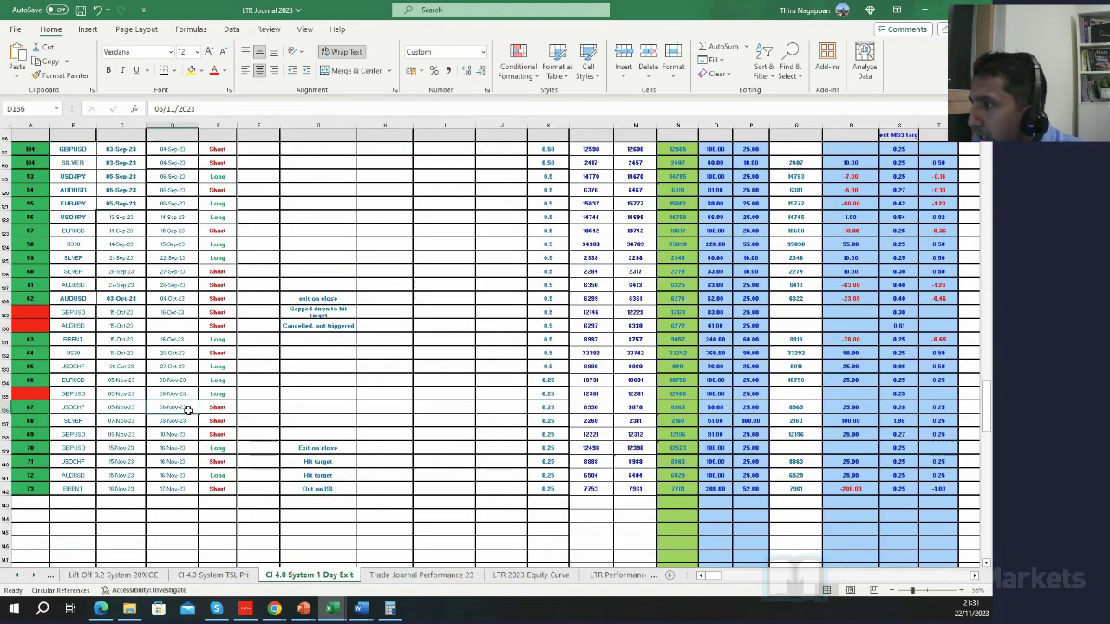
{"action": "left_click", "coordinate": [961, 590]}
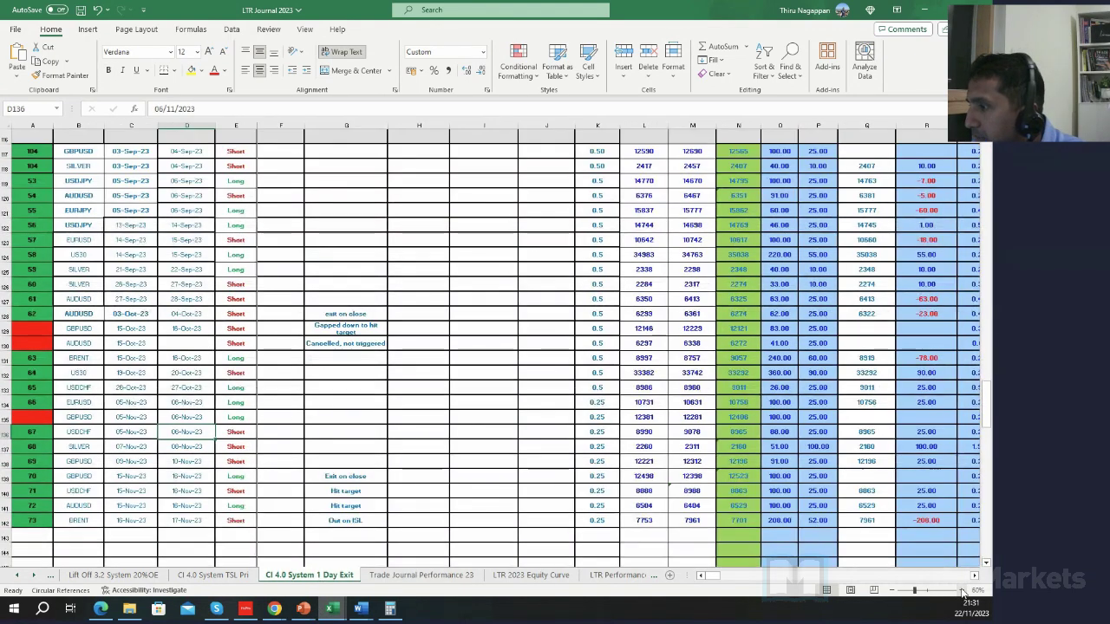
{"action": "left_click", "coordinate": [961, 591]}
{"action": "left_click", "coordinate": [961, 591]}
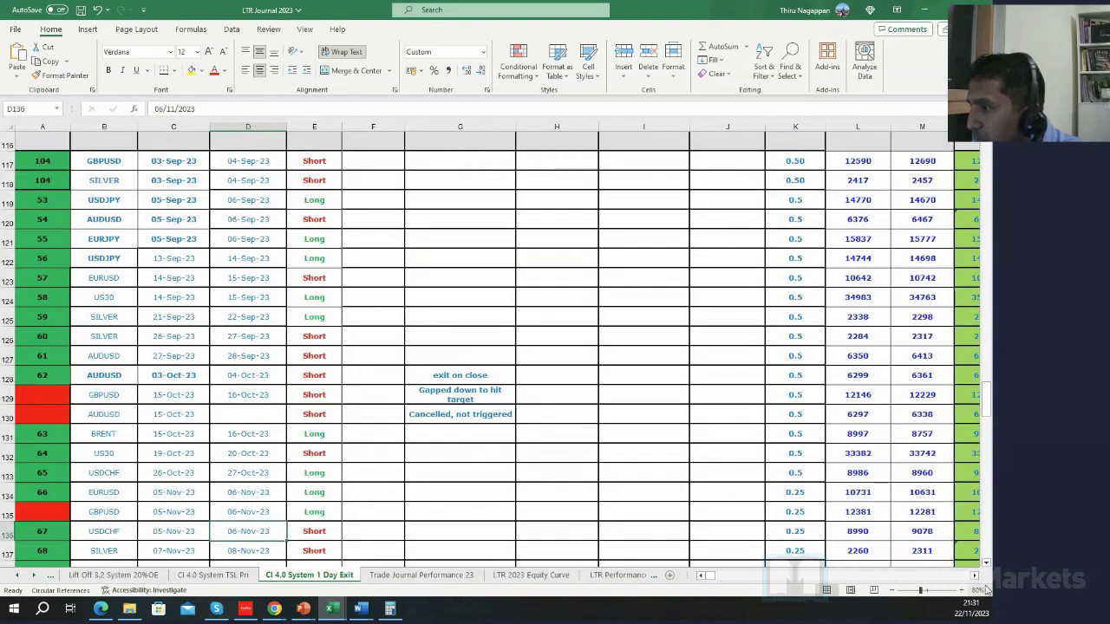
{"action": "left_click", "coordinate": [975, 579]}
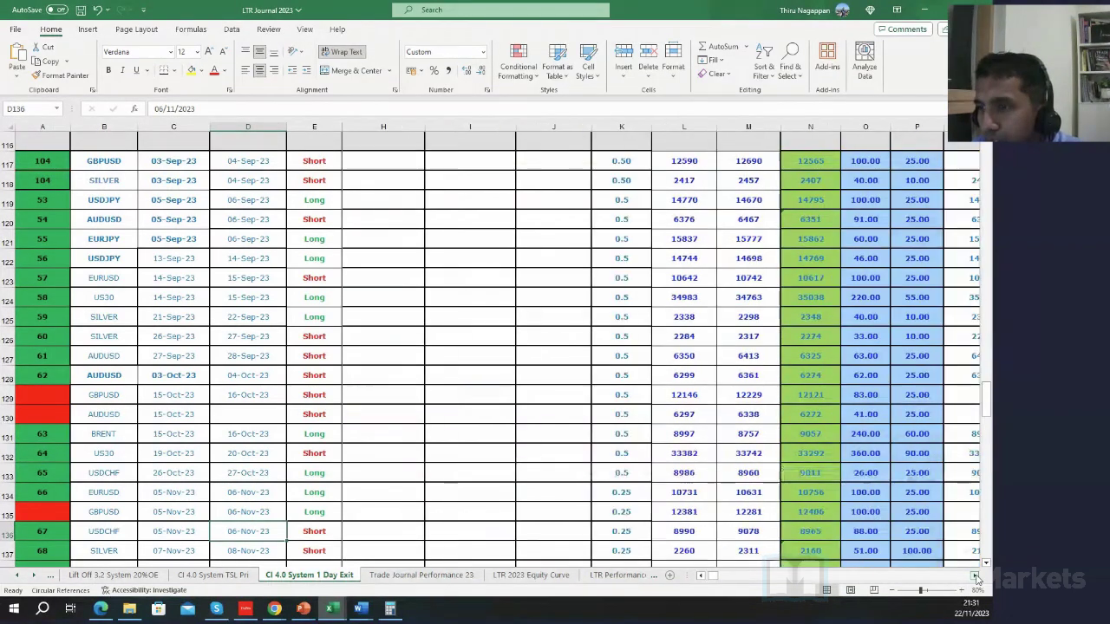
{"action": "left_click", "coordinate": [975, 578]}
{"action": "left_click", "coordinate": [975, 579]}
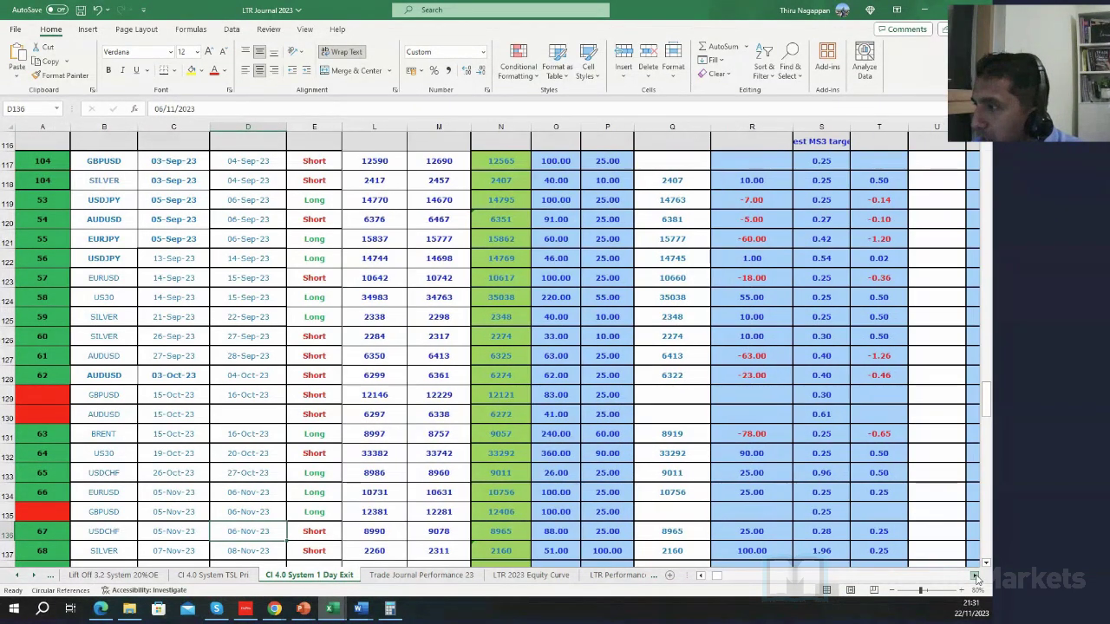
{"action": "left_click", "coordinate": [871, 379]}
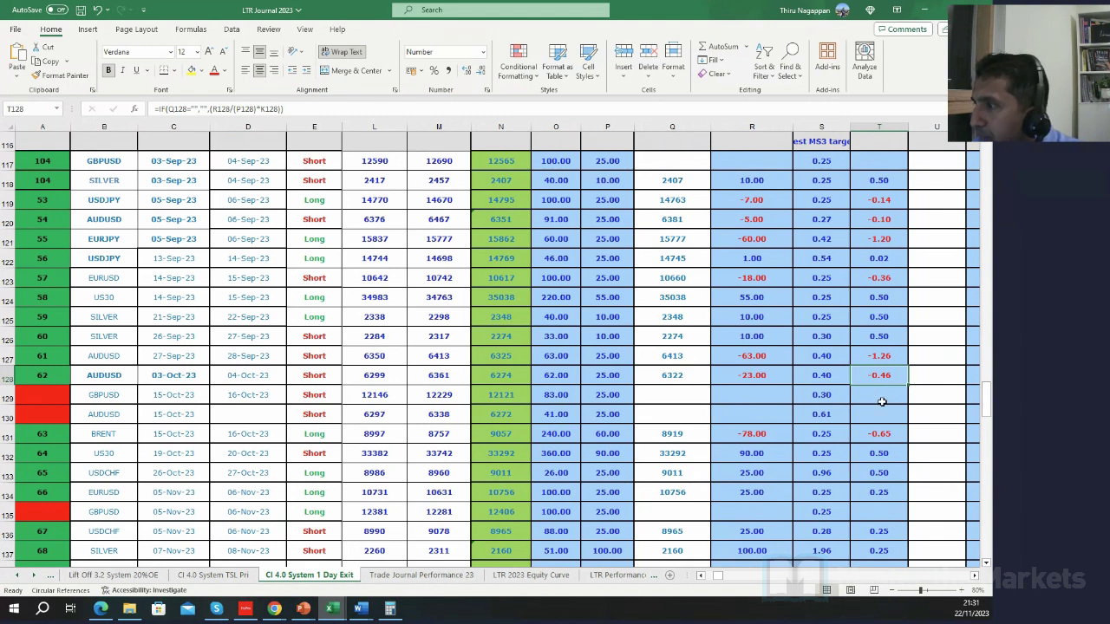
{"action": "left_click_drag", "start_coordinate": [883, 374], "coordinate": [889, 472]}
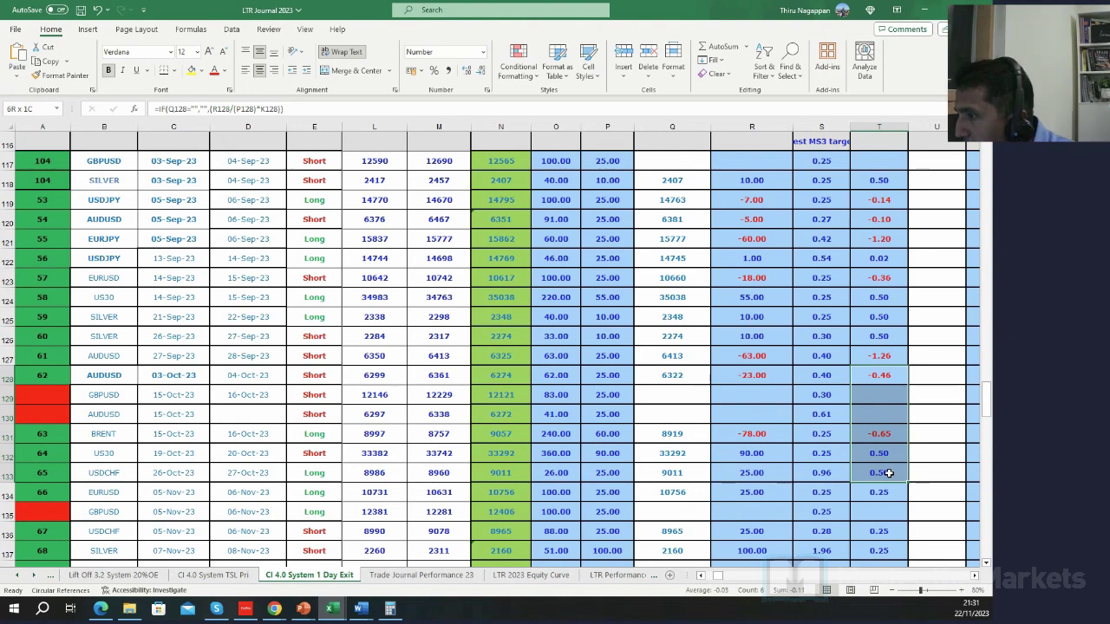
Select the November trades' results in T134:T142 to review their sum.
{"action": "left_click", "coordinate": [878, 394]}
{"action": "scroll", "coordinate": [878, 416], "scroll_direction": "down", "scroll_amount": 3}
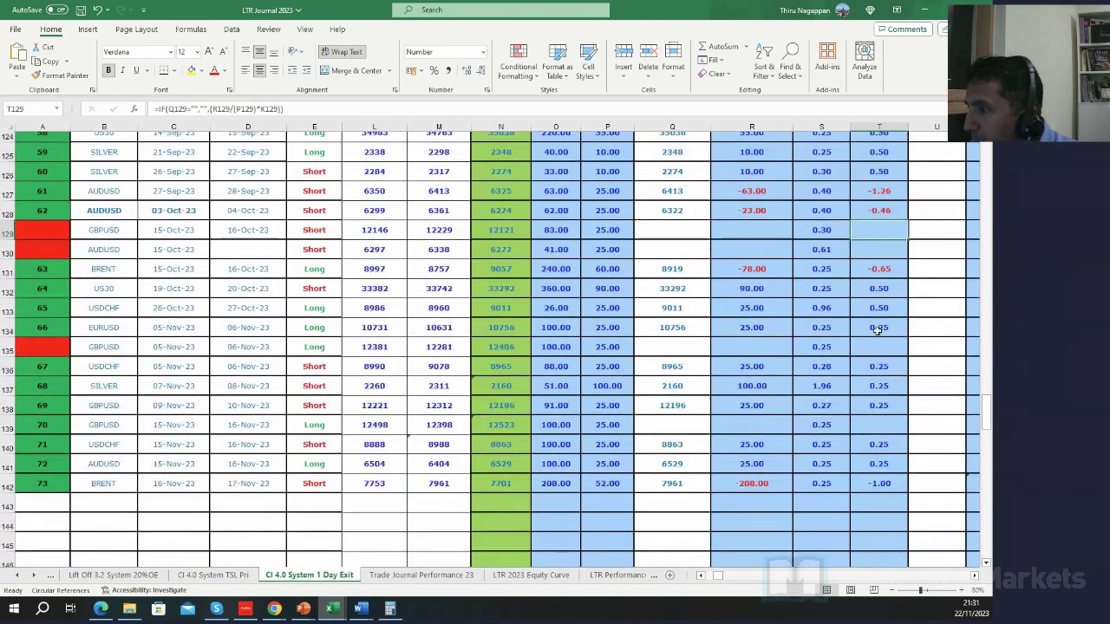
{"action": "left_click", "coordinate": [877, 308]}
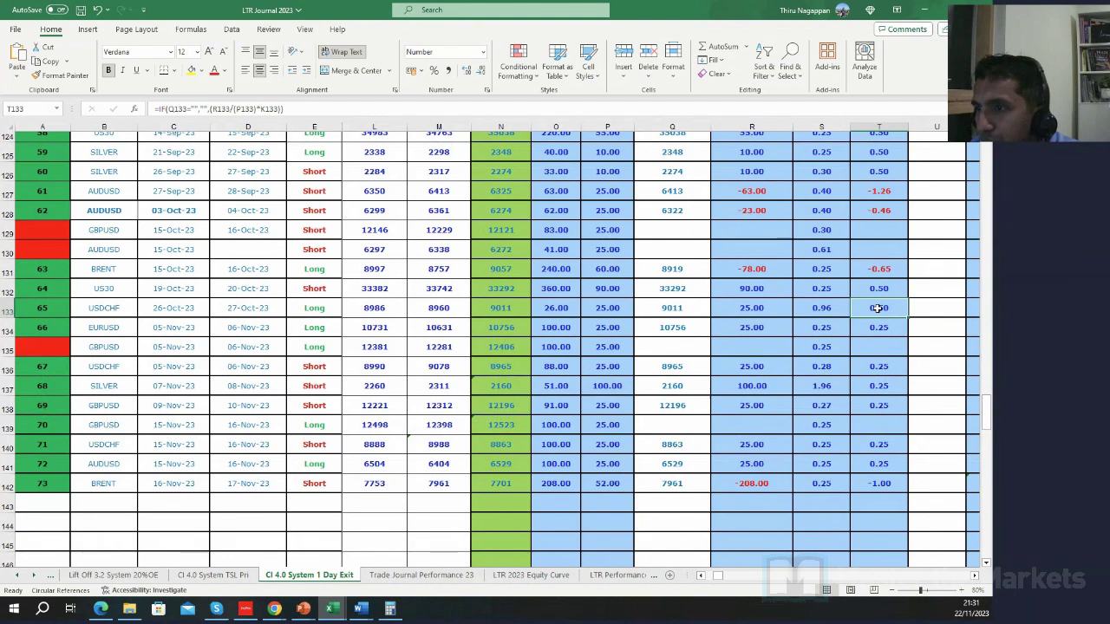
{"action": "left_click_drag", "start_coordinate": [877, 328], "coordinate": [890, 495]}
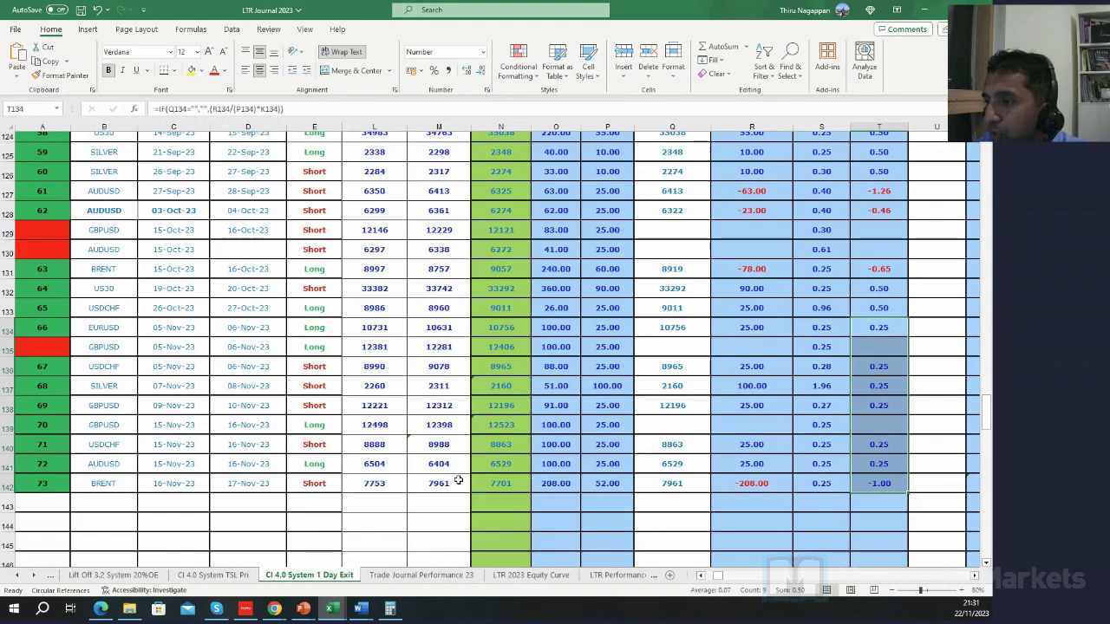
Return to the Trade Journal Performance 23 sheet and examine the CI 4.0 System TSL Pri row from March to its total, ending on Lift Off 3.2's total in N17.
{"action": "left_click", "coordinate": [422, 575]}
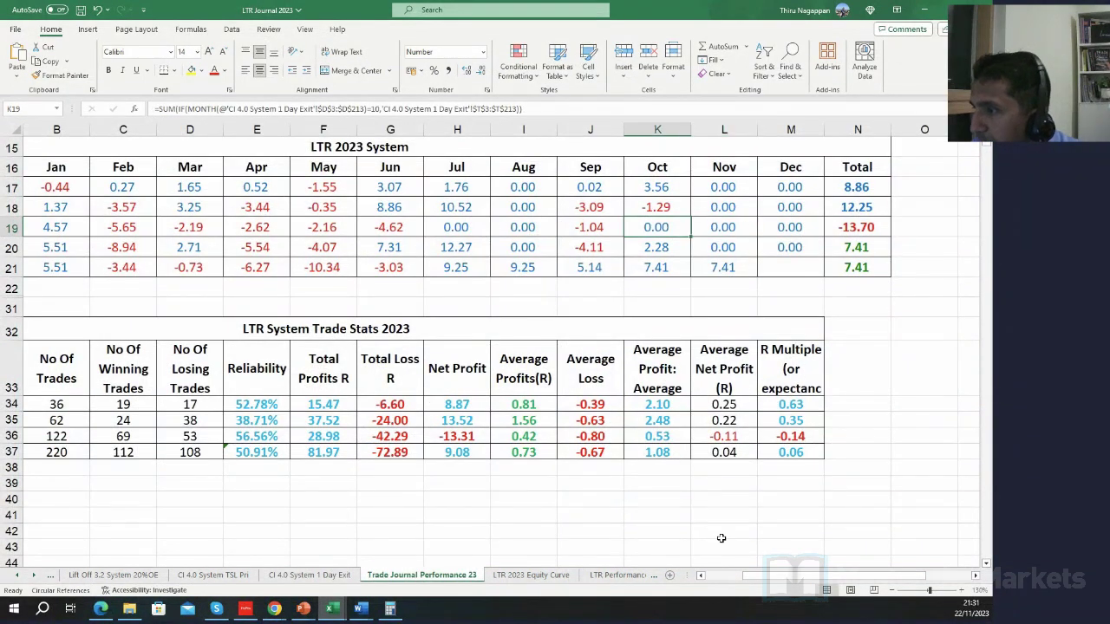
{"action": "left_click_drag", "start_coordinate": [763, 581], "coordinate": [724, 582]}
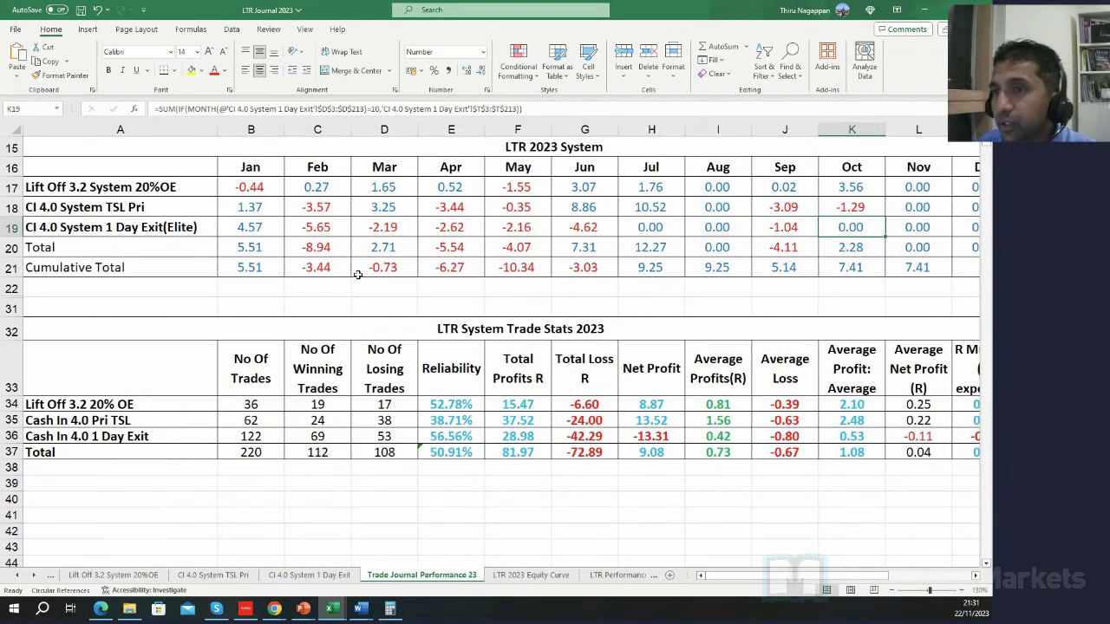
{"action": "left_click", "coordinate": [359, 209]}
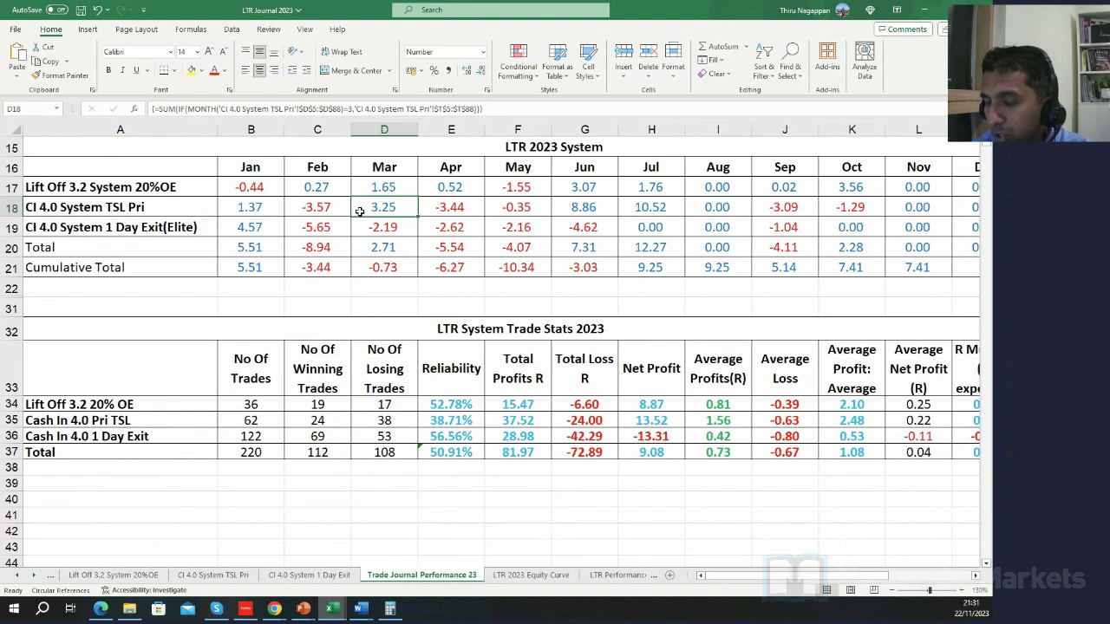
{"action": "key", "text": "Right"}
{"action": "key", "text": "Right"}
{"action": "key", "text": "Right"}
{"action": "key", "text": "Right"}
{"action": "key", "text": "Right"}
{"action": "key", "text": "Right"}
{"action": "key", "text": "Right"}
{"action": "key", "text": "Right"}
{"action": "key", "text": "Right"}
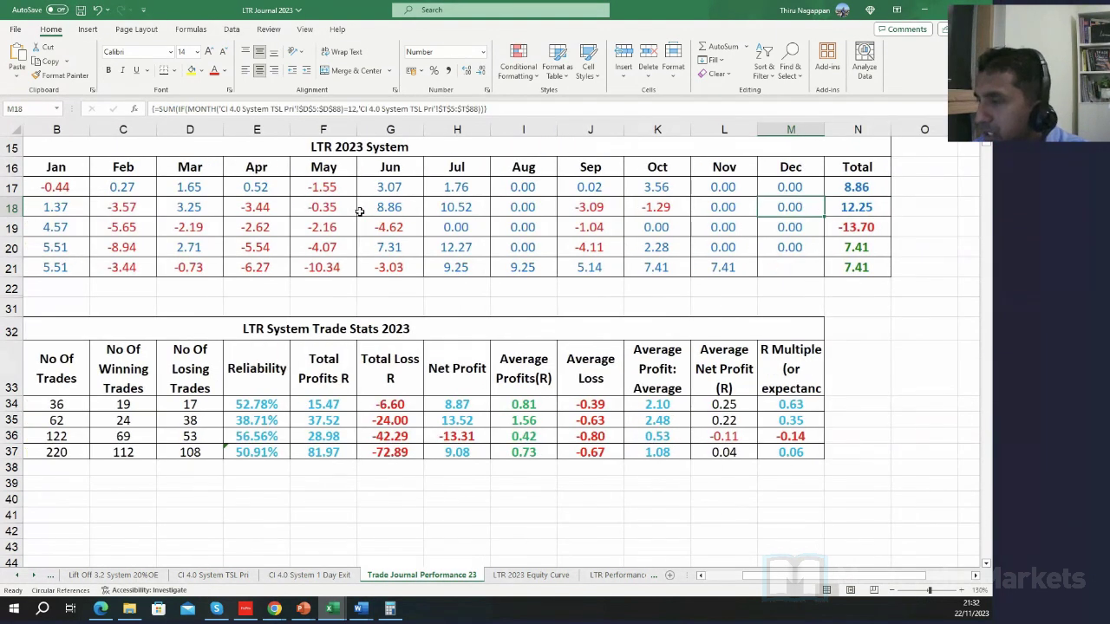
{"action": "key", "text": "Right"}
{"action": "key", "text": "Up"}
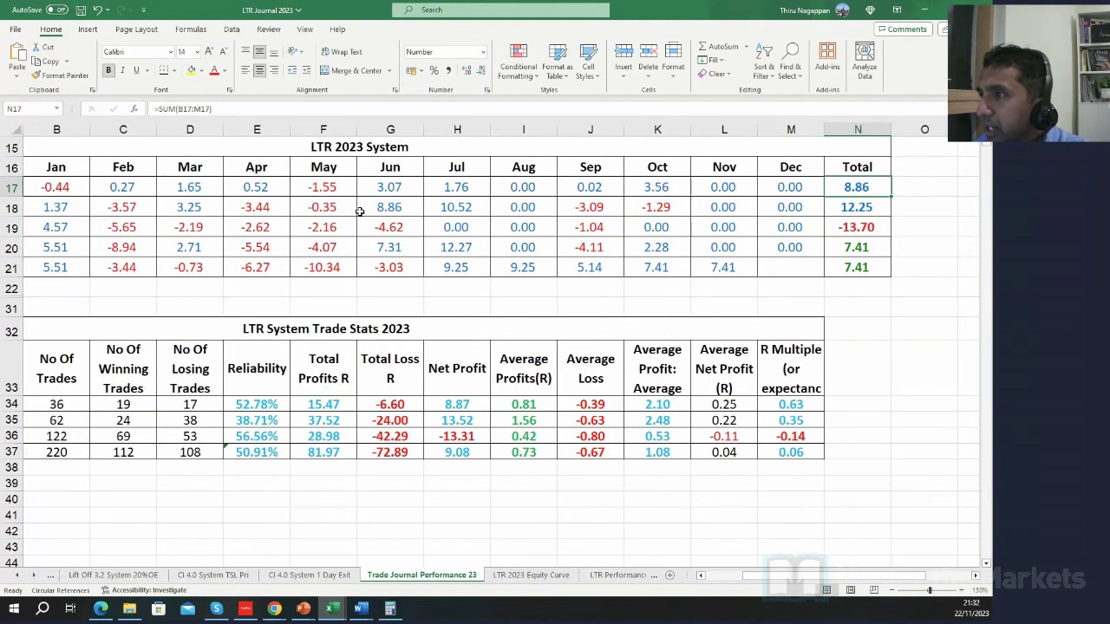
Examine the Lift Off 3.2 System 20%OE row from the year's total back to January and forward again to November.
{"action": "key", "text": "Left"}
{"action": "key", "text": "Left"}
{"action": "key", "text": "Left"}
{"action": "key", "text": "Left"}
{"action": "key", "text": "Left"}
{"action": "key", "text": "Left"}
{"action": "key", "text": "Left"}
{"action": "key", "text": "Left"}
{"action": "key", "text": "Left"}
{"action": "key", "text": "Left"}
{"action": "key", "text": "Left"}
{"action": "key", "text": "Left"}
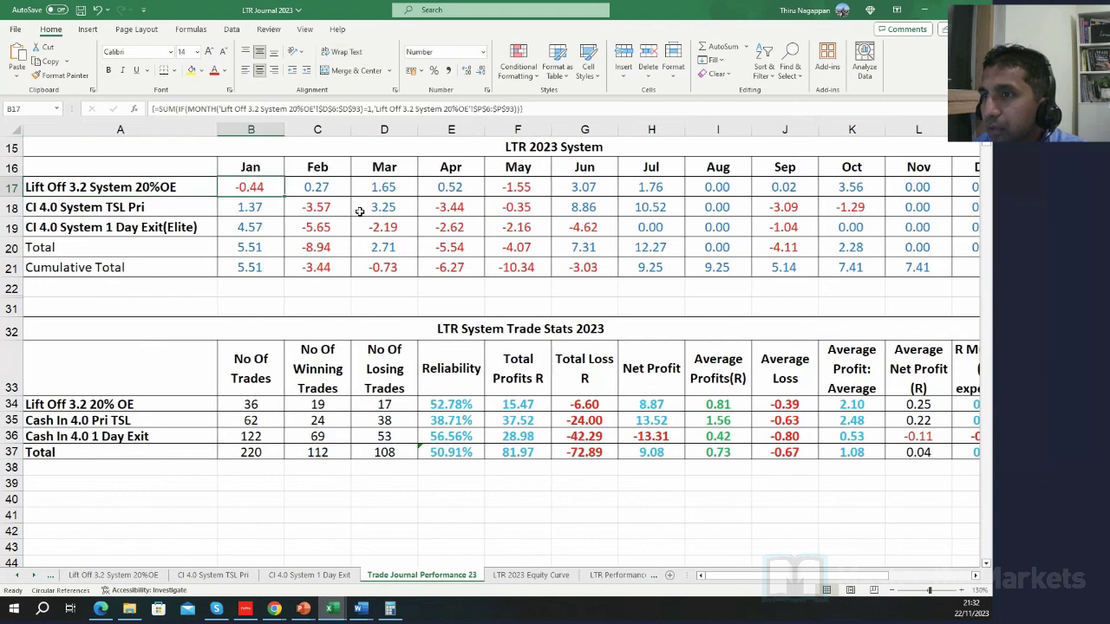
{"action": "key", "text": "Right"}
{"action": "key", "text": "Right"}
{"action": "key", "text": "Right"}
{"action": "key", "text": "Right"}
{"action": "key", "text": "Right"}
{"action": "key", "text": "Right"}
{"action": "key", "text": "Right"}
{"action": "key", "text": "Right"}
{"action": "key", "text": "Right"}
{"action": "key", "text": "Right"}
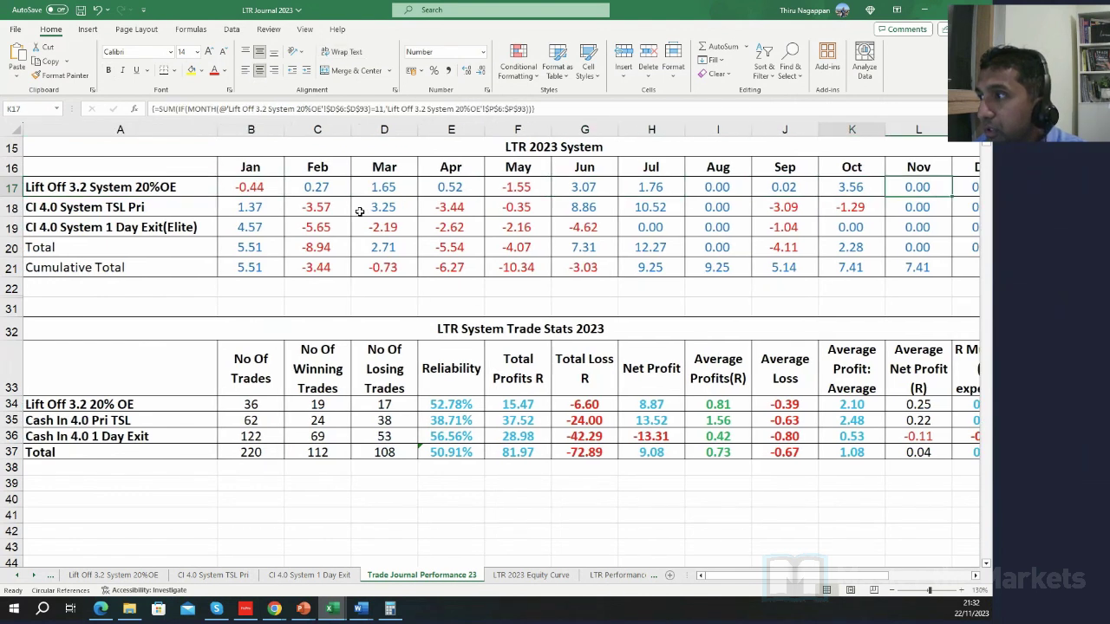
Re-examine the Lift Off 3.2 System 20%OE row from June through December, ending on the year's total in N17.
{"action": "key", "text": "Left"}
{"action": "key", "text": "Left"}
{"action": "key", "text": "Left"}
{"action": "key", "text": "Left"}
{"action": "key", "text": "Left"}
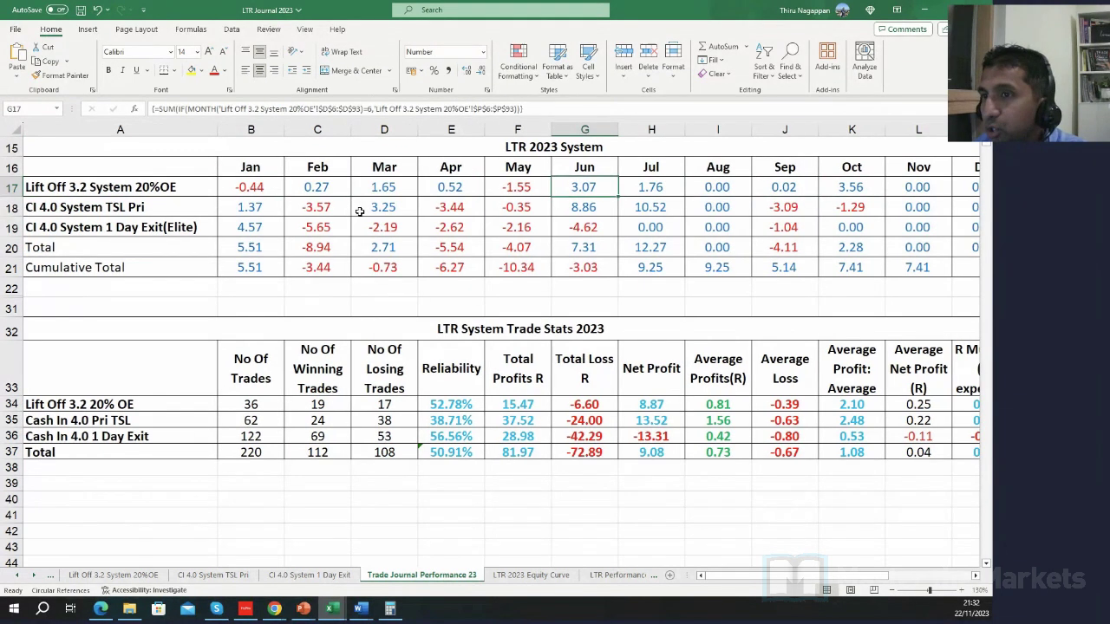
{"action": "key", "text": "Right"}
{"action": "key", "text": "Right"}
{"action": "key", "text": "Right"}
{"action": "key", "text": "Right"}
{"action": "key", "text": "Right"}
{"action": "key", "text": "Right"}
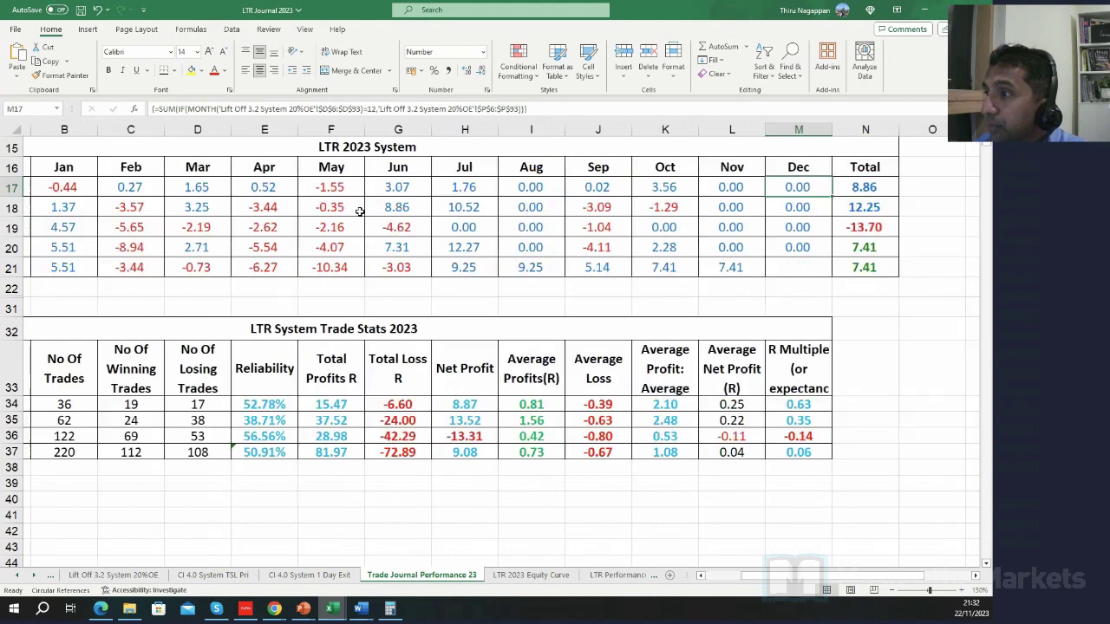
{"action": "key", "text": "Right"}
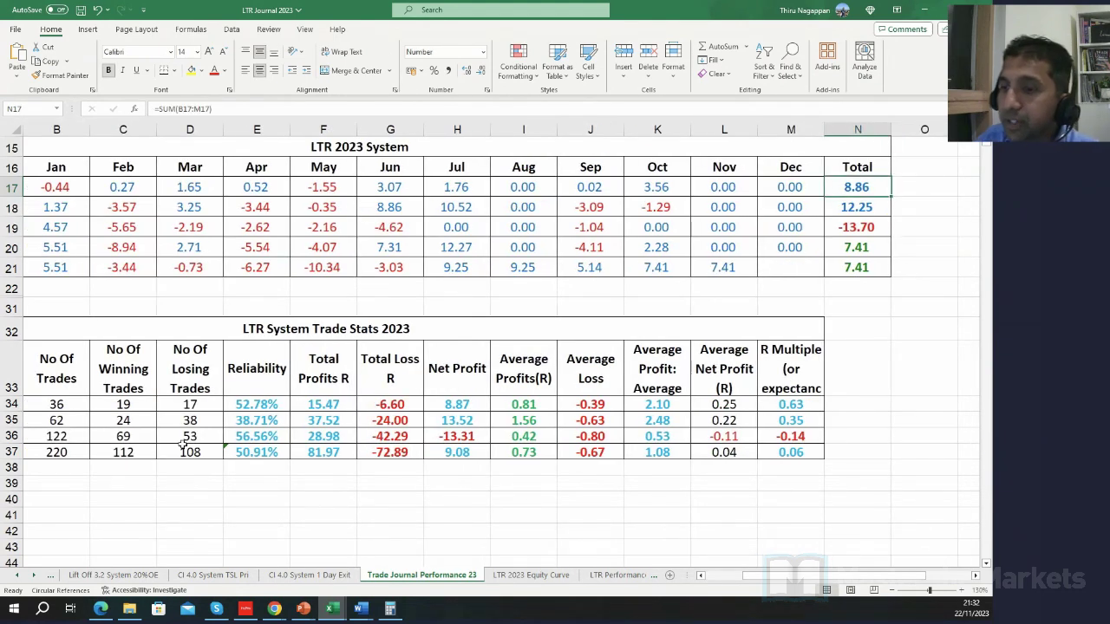
Review the latest trades on the Lift Off 3.2 System 20%OE and CI 4.0 System TSL Pri sheets, then return to Trade Journal Performance 23.
{"action": "left_click", "coordinate": [130, 576]}
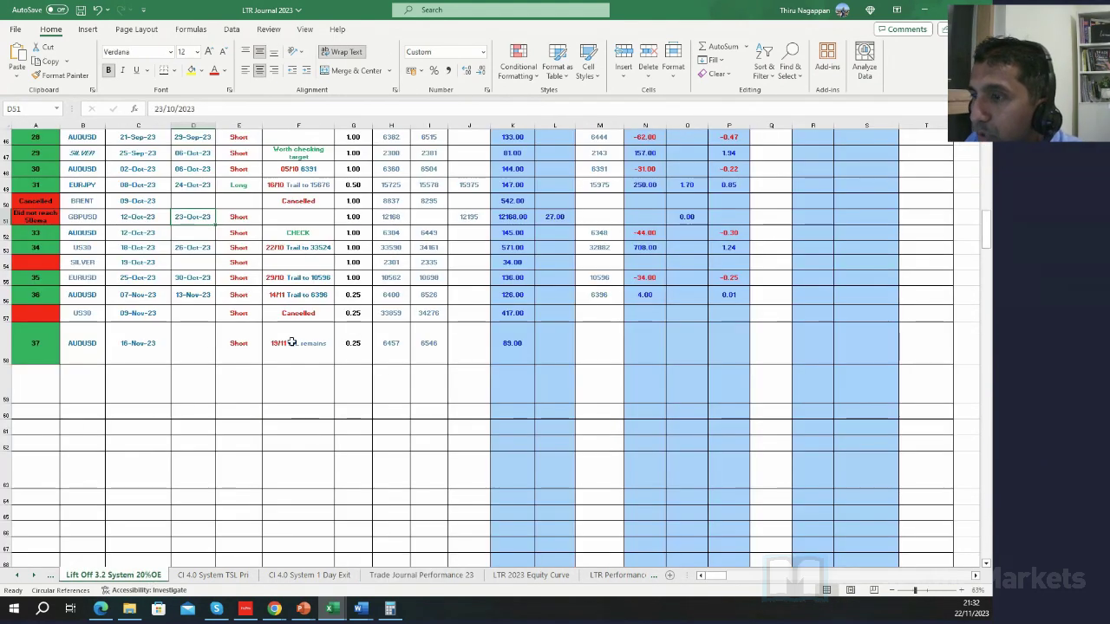
{"action": "scroll", "coordinate": [244, 520], "scroll_direction": "up", "scroll_amount": 2}
{"action": "left_click", "coordinate": [212, 575]}
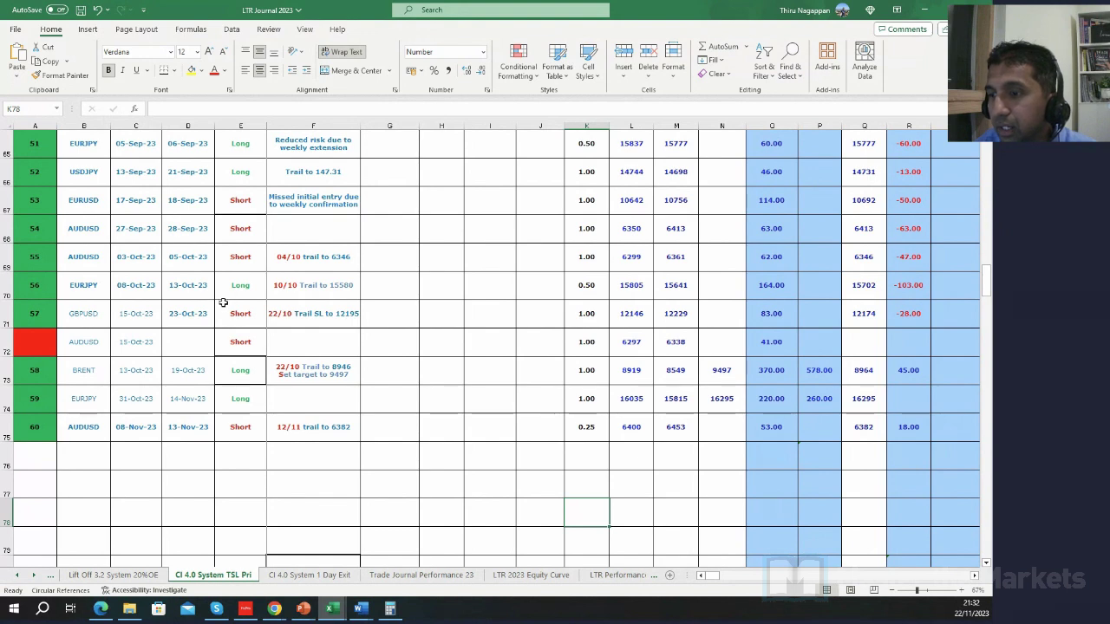
{"action": "left_click", "coordinate": [280, 424]}
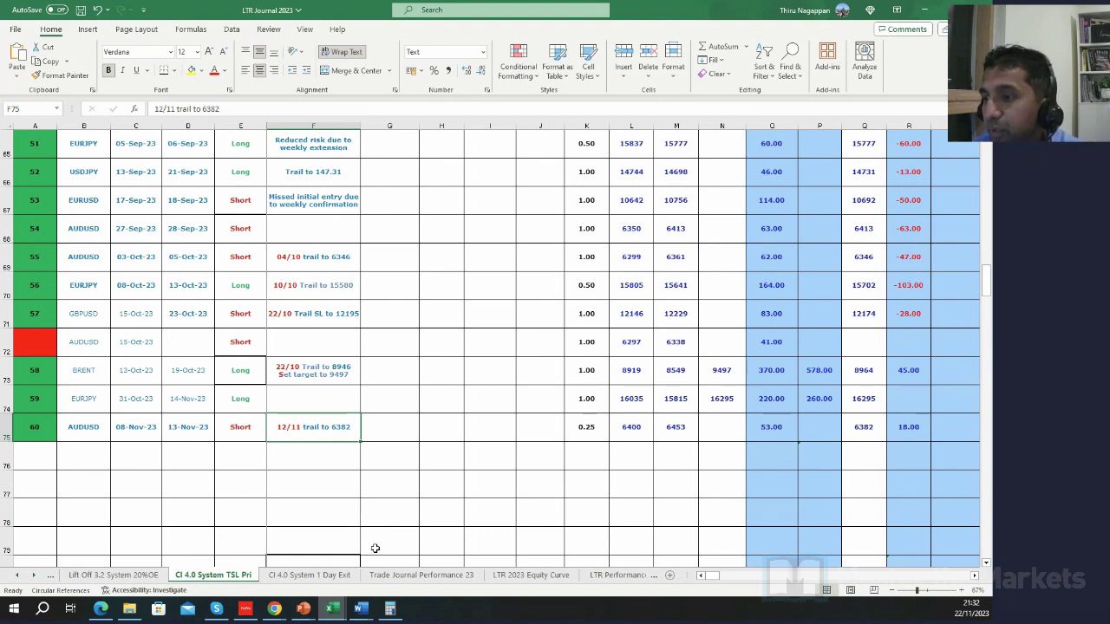
{"action": "left_click", "coordinate": [422, 575]}
Switch to the GBPUSD chart in Chrome, handwrite a note with an arrow to £2000 above the price bars, and underline the amount.
{"action": "mouse_move", "coordinate": [274, 608]}
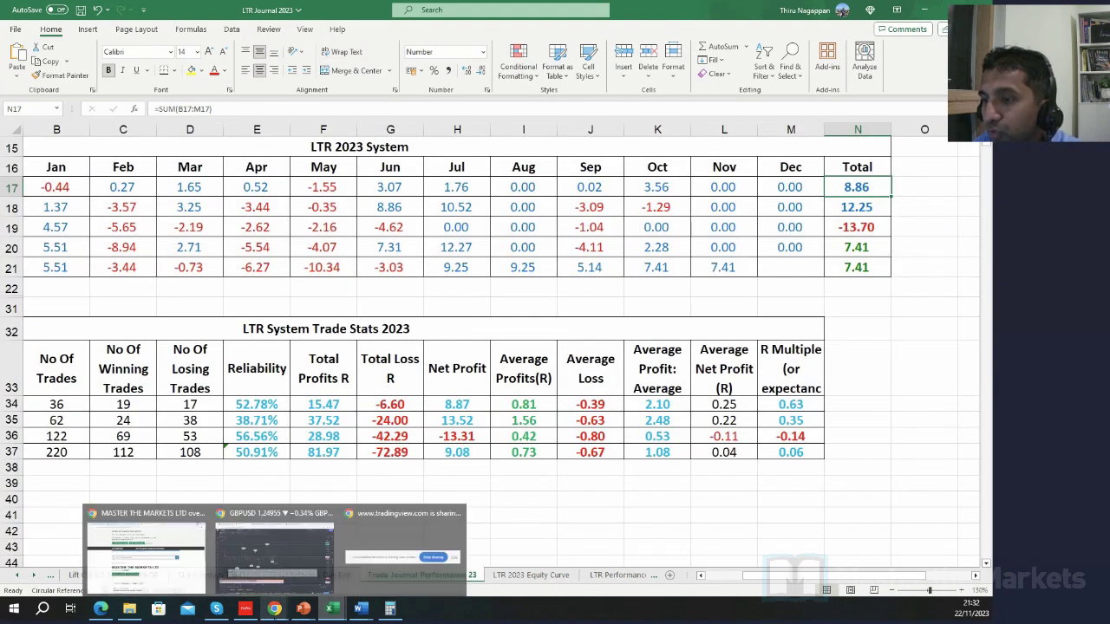
{"action": "left_click", "coordinate": [274, 548]}
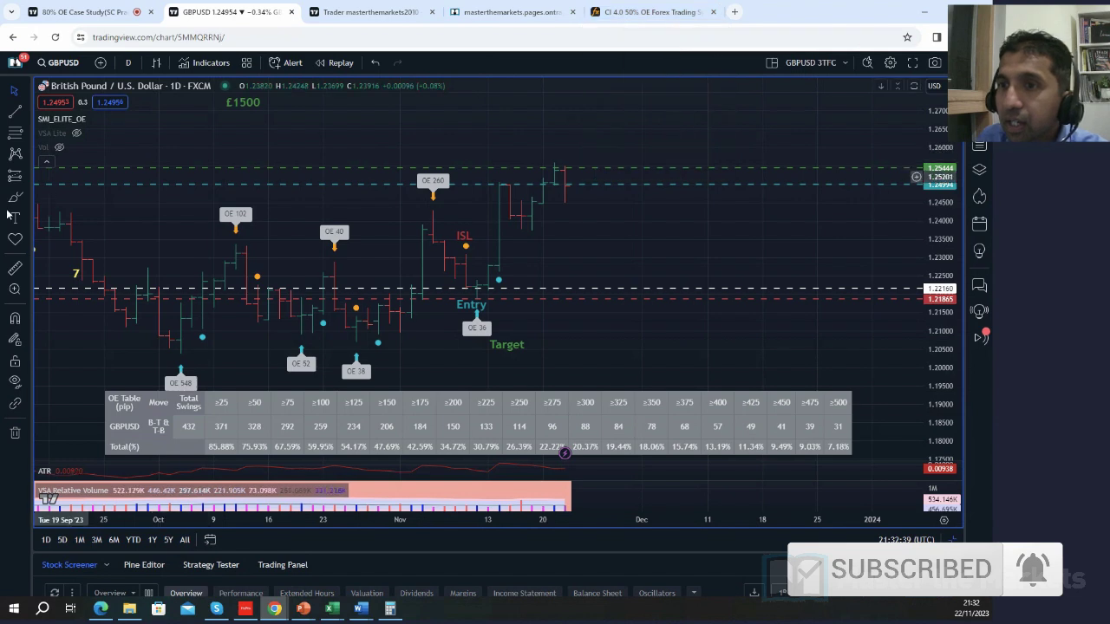
{"action": "mouse_move", "coordinate": [654, 150]}
{"action": "left_mouse_down"}
{"action": "mouse_move", "coordinate": [737, 120]}
{"action": "mouse_move", "coordinate": [752, 140]}
{"action": "mouse_move", "coordinate": [750, 127]}
{"action": "mouse_move", "coordinate": [807, 127]}
{"action": "left_mouse_up"}
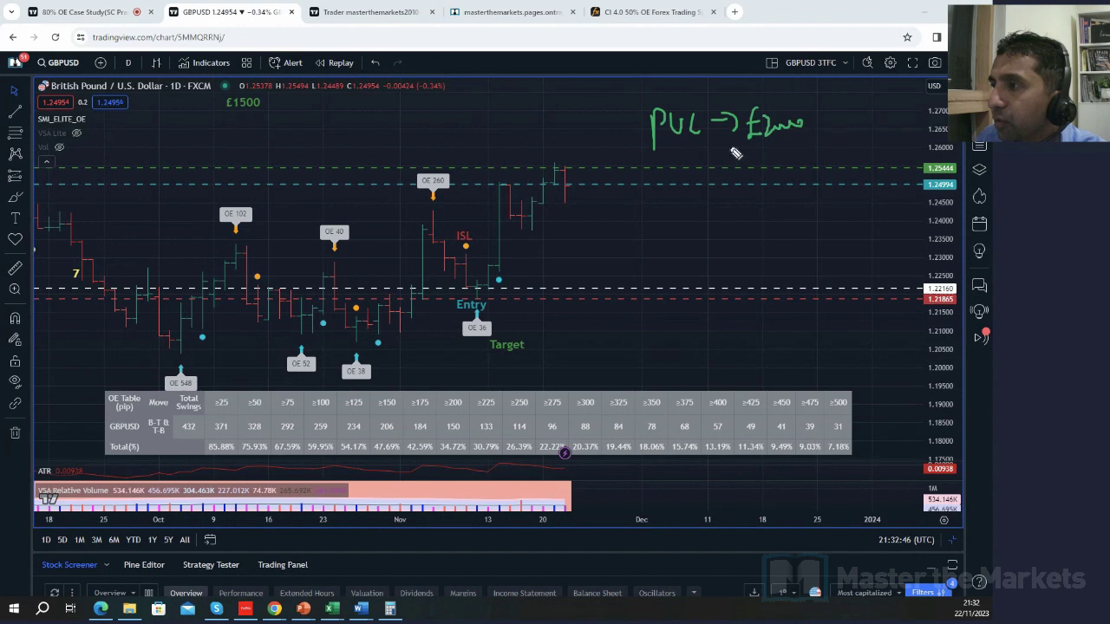
{"action": "left_click_drag", "start_coordinate": [728, 148], "coordinate": [824, 143]}
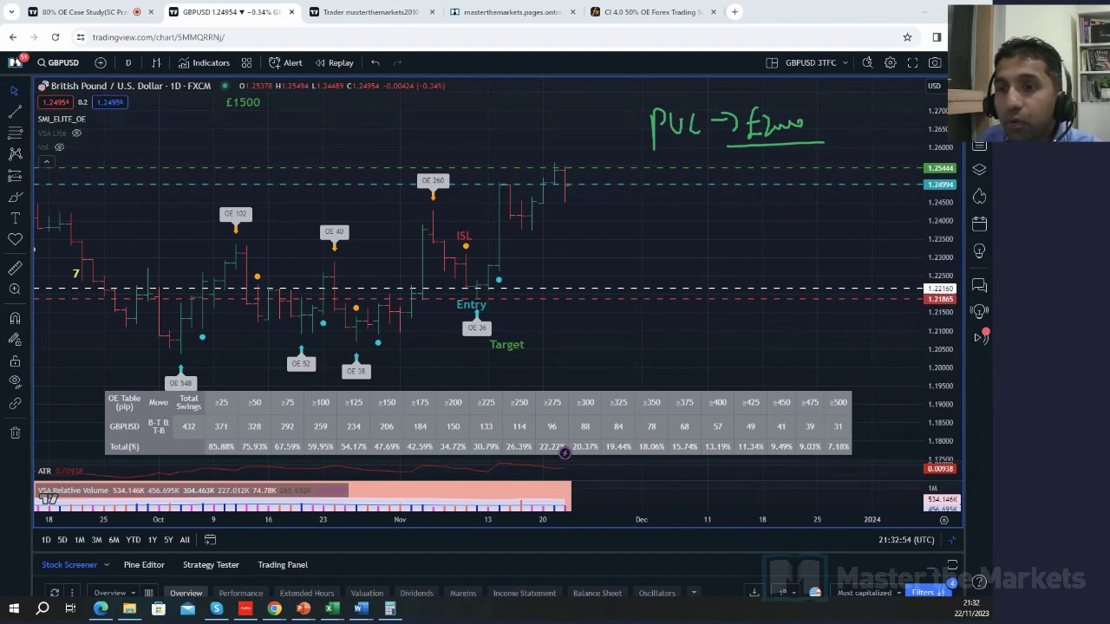
Open the CI 4.0 50% OE account page on Myfxbook and dismiss the advertisement covering it.
{"action": "left_click", "coordinate": [634, 12]}
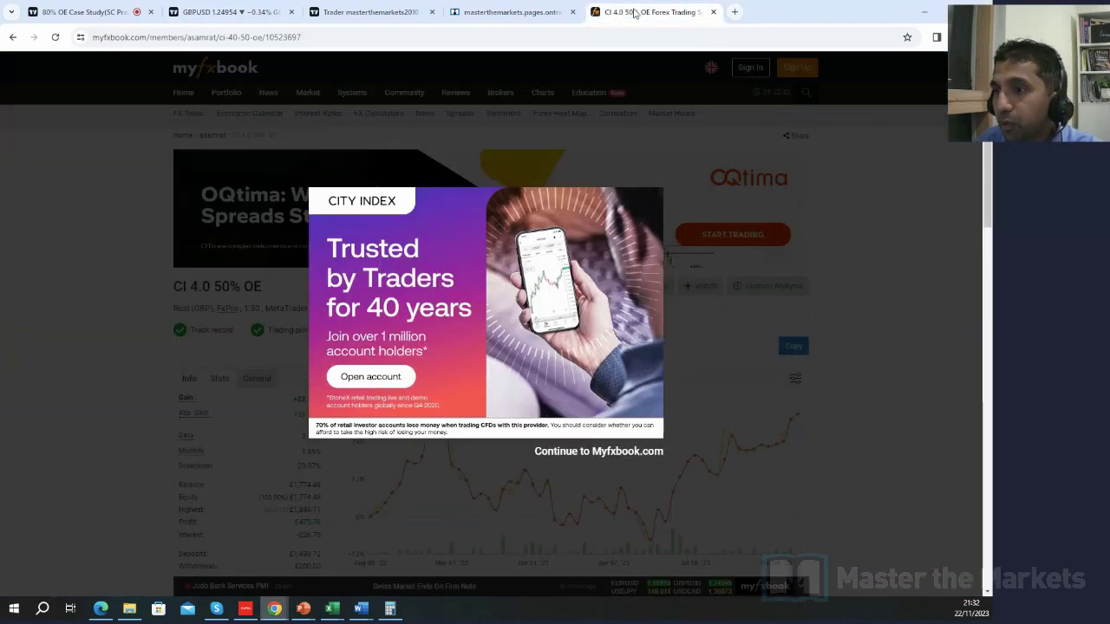
{"action": "left_click", "coordinate": [608, 452]}
{"action": "scroll", "coordinate": [290, 405], "scroll_direction": "down", "scroll_amount": 1}
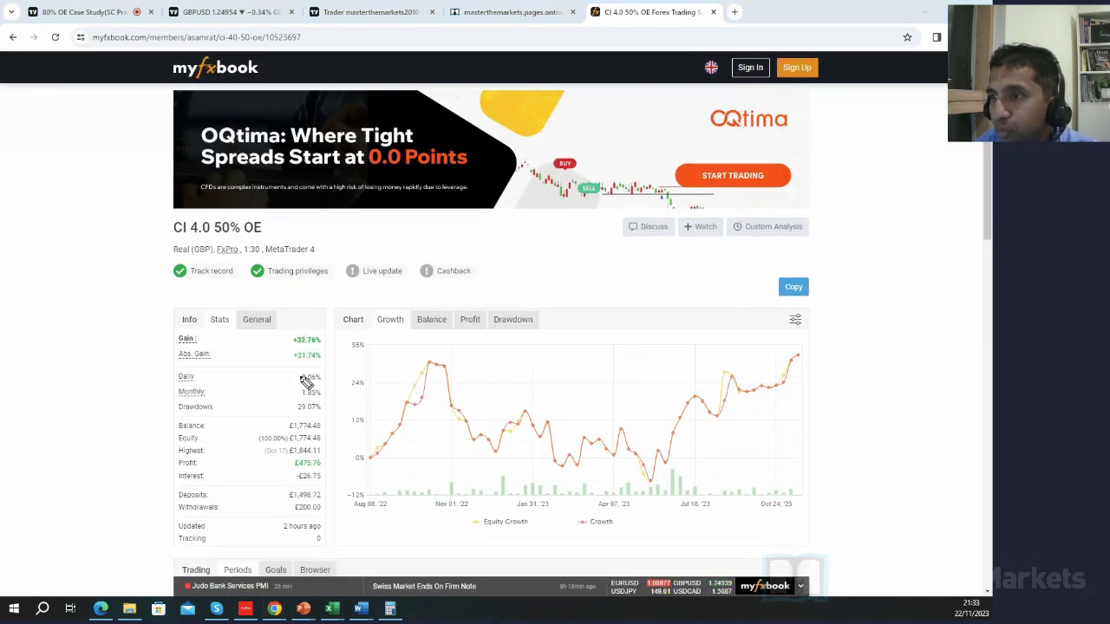
Underline the gain, absolute gain, deposits, Real (GBP) label, track record, trading privileges and Myfxbook logo on the page.
{"action": "mouse_move", "coordinate": [289, 365]}
{"action": "left_mouse_down"}
{"action": "mouse_move", "coordinate": [356, 362]}
{"action": "mouse_move", "coordinate": [320, 347]}
{"action": "left_mouse_up"}
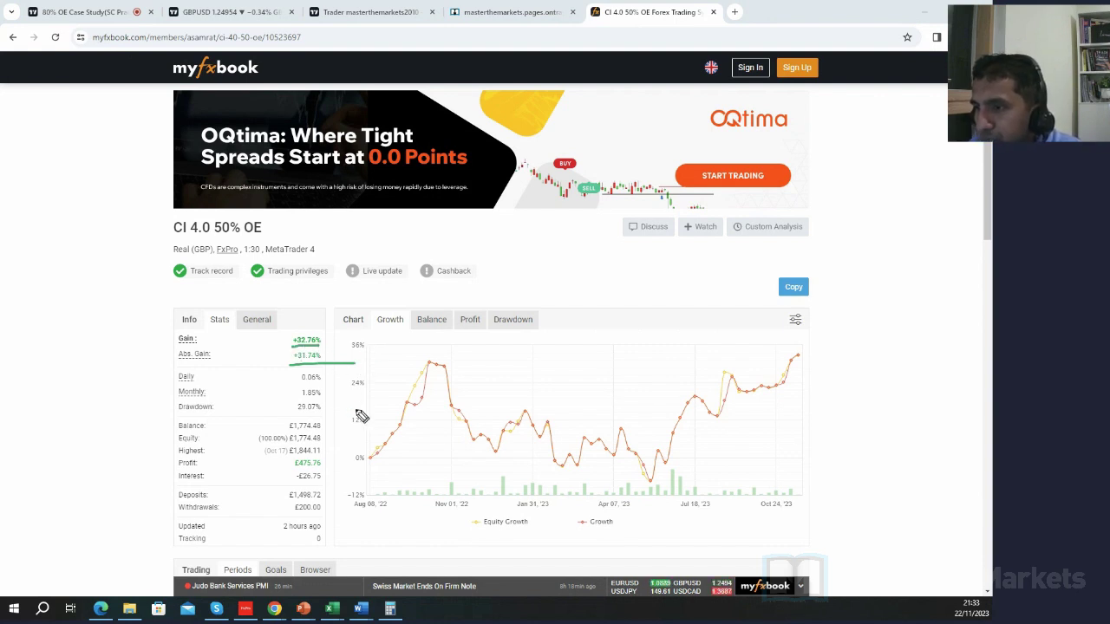
{"action": "left_click", "coordinate": [272, 501]}
{"action": "left_click_drag", "start_coordinate": [342, 507], "coordinate": [367, 501]}
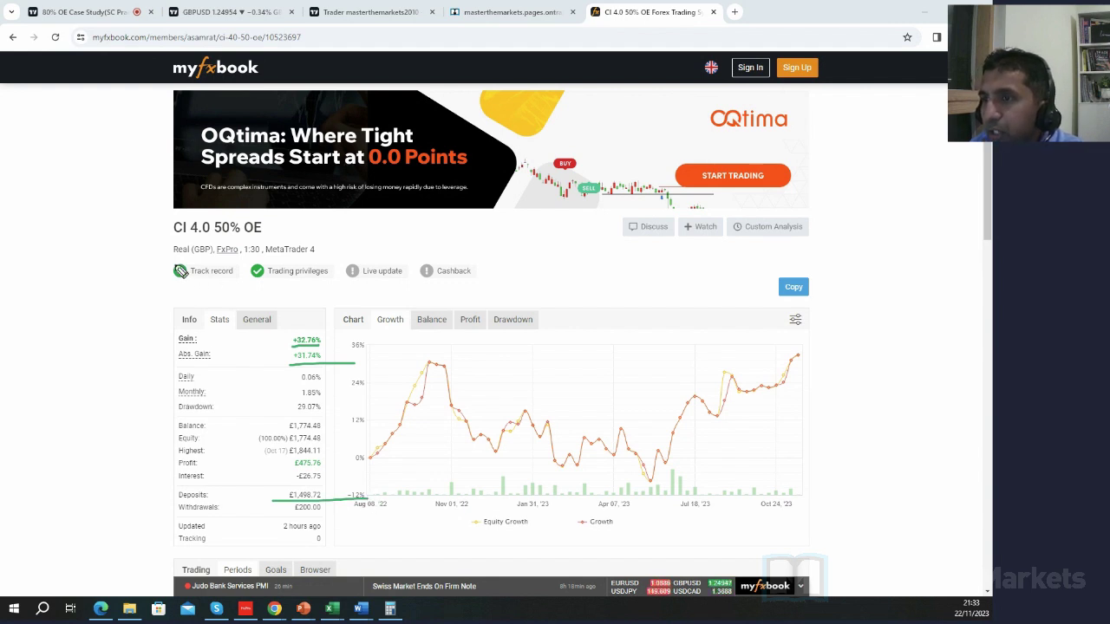
{"action": "left_click_drag", "start_coordinate": [173, 253], "coordinate": [215, 252]}
{"action": "mouse_move", "coordinate": [226, 292]}
{"action": "left_mouse_down"}
{"action": "mouse_move", "coordinate": [267, 276]}
{"action": "mouse_move", "coordinate": [352, 292]}
{"action": "left_mouse_up"}
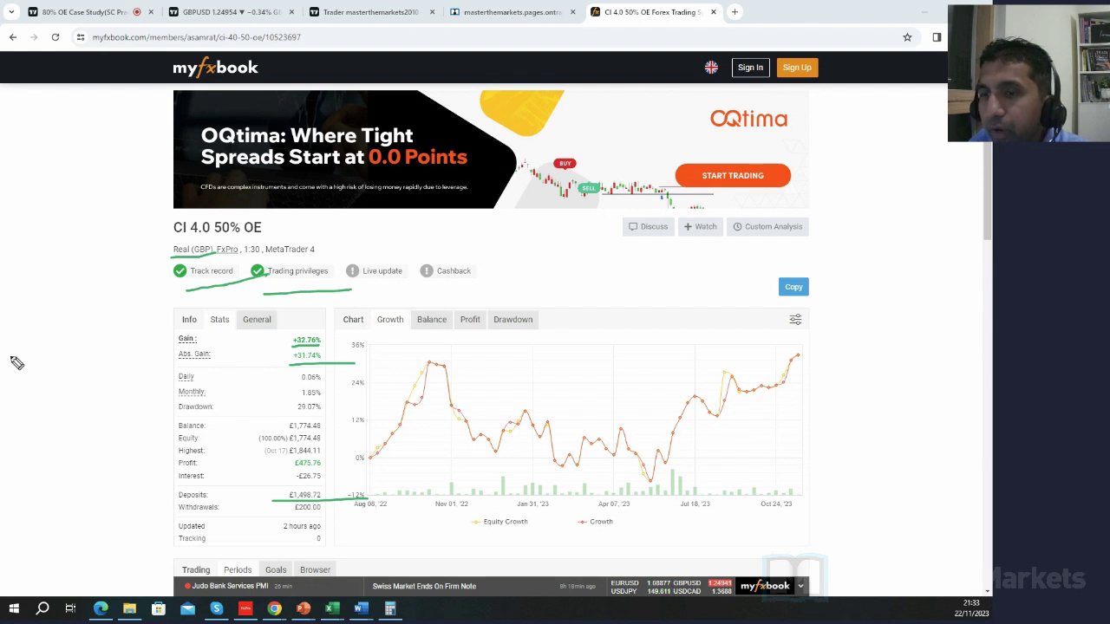
{"action": "left_click_drag", "start_coordinate": [176, 77], "coordinate": [273, 74]}
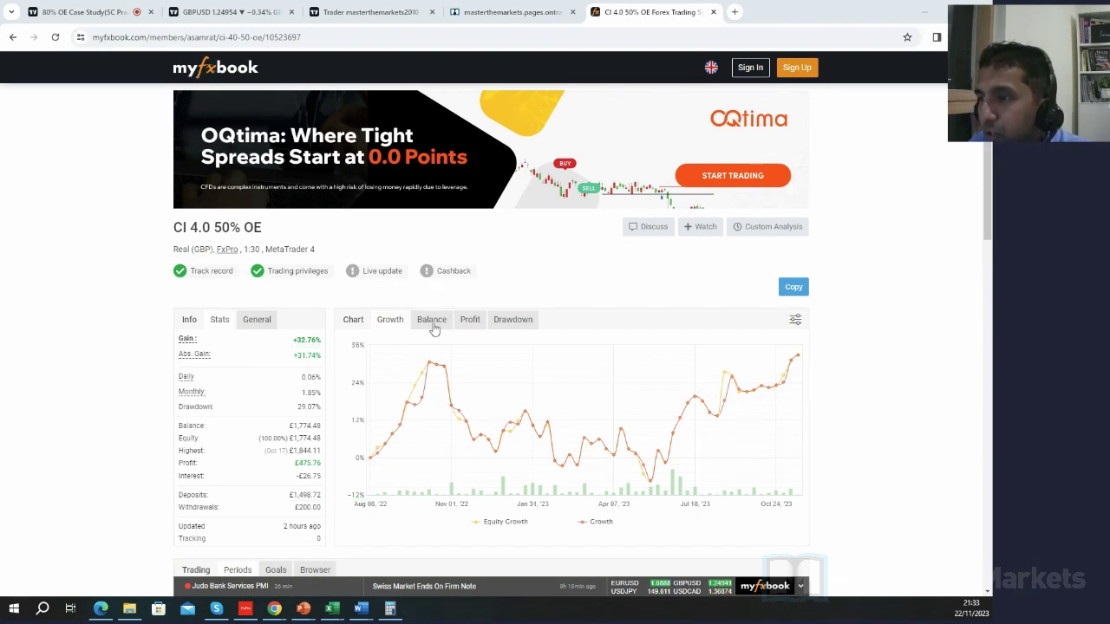
Examine the account's period results, advanced statistics and trade history, then return to the Growth chart.
{"action": "scroll", "coordinate": [481, 375], "scroll_direction": "down", "scroll_amount": 1}
{"action": "scroll", "coordinate": [482, 375], "scroll_direction": "down", "scroll_amount": 5}
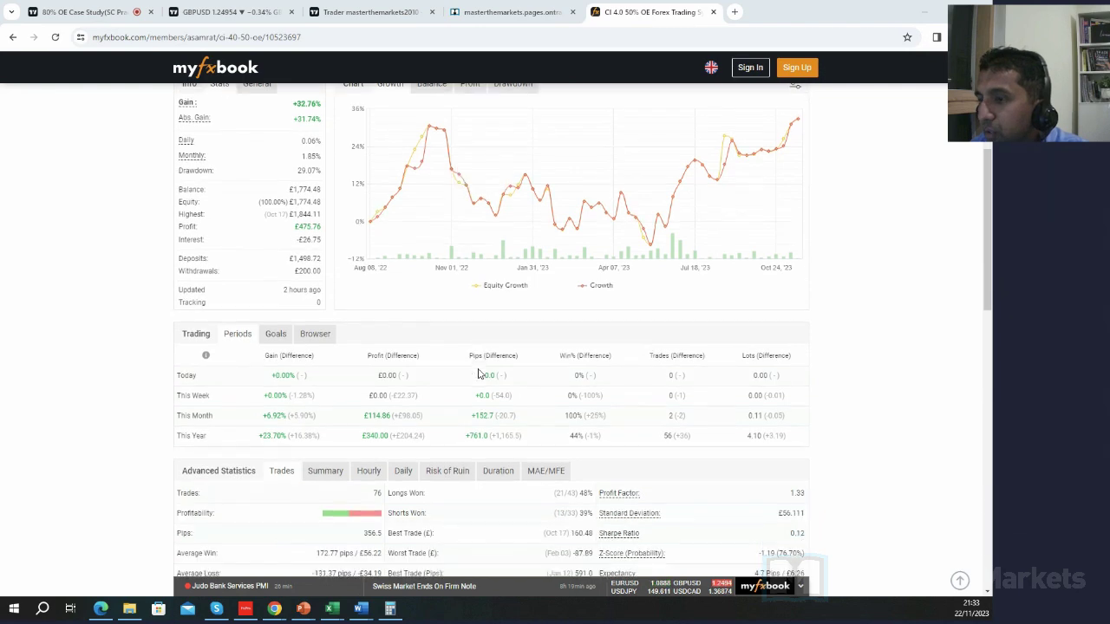
{"action": "scroll", "coordinate": [317, 364], "scroll_direction": "down", "scroll_amount": 3}
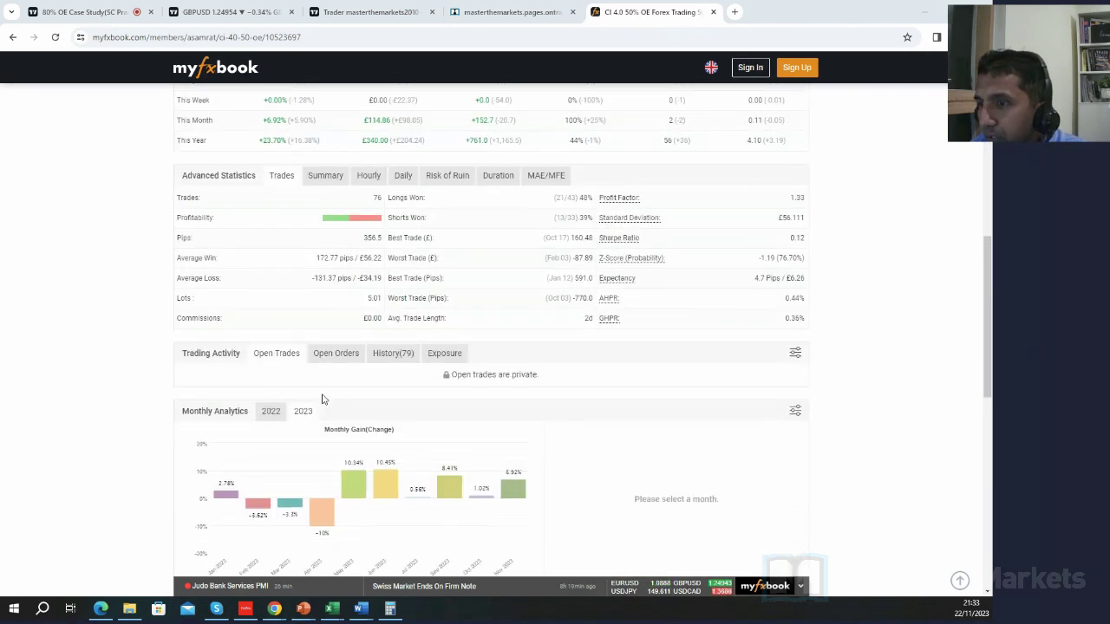
{"action": "left_click", "coordinate": [395, 295]}
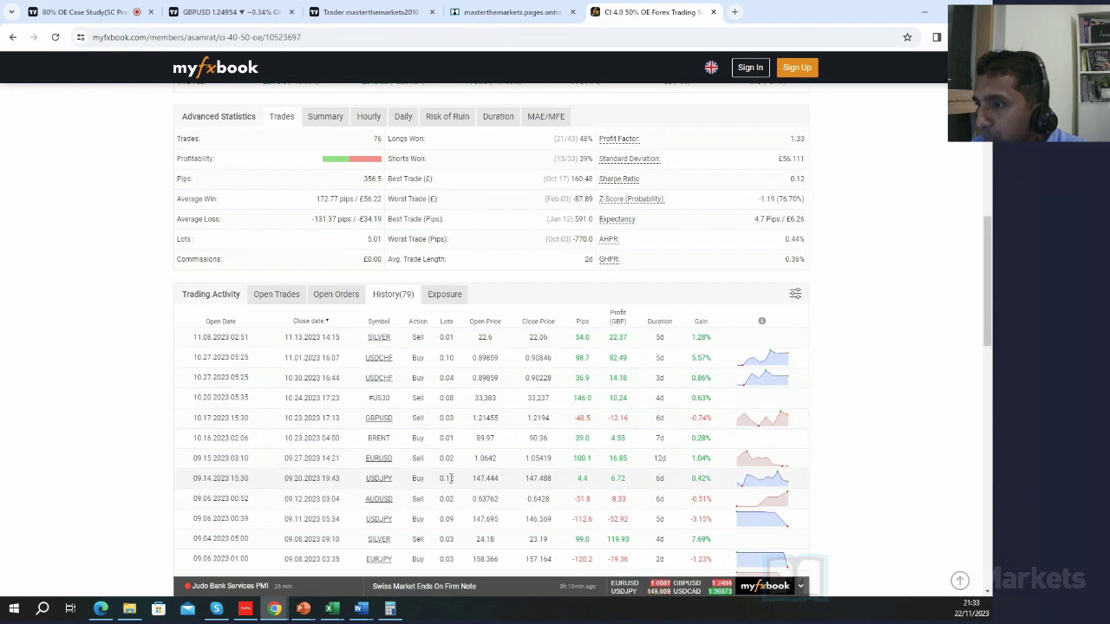
{"action": "scroll", "coordinate": [449, 407], "scroll_direction": "down", "scroll_amount": 3}
{"action": "scroll", "coordinate": [449, 483], "scroll_direction": "up", "scroll_amount": 10}
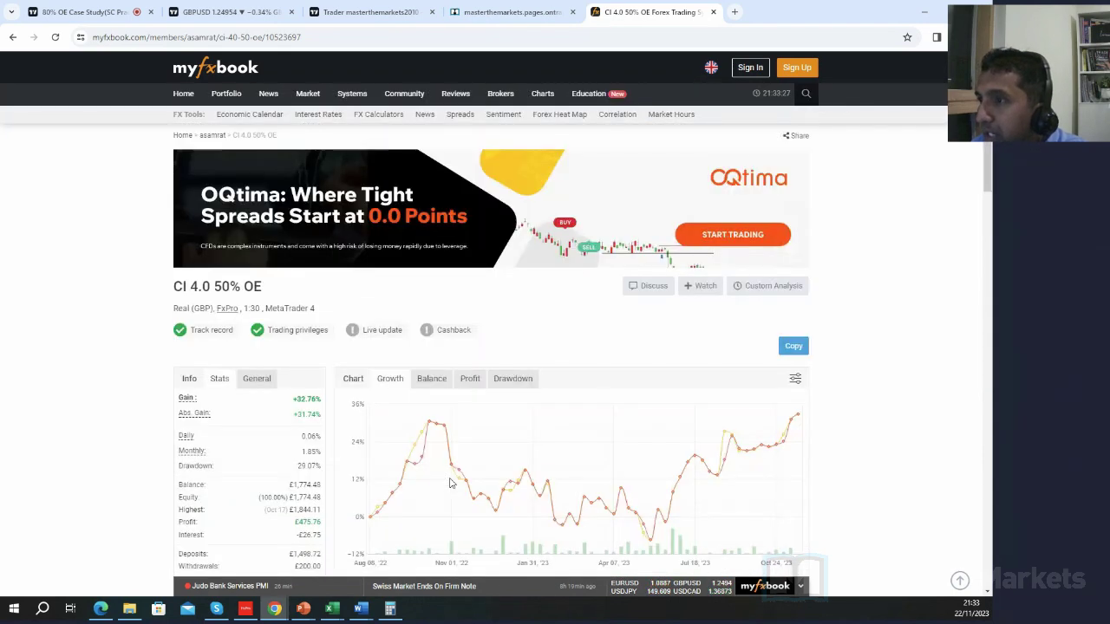
{"action": "scroll", "coordinate": [390, 451], "scroll_direction": "down", "scroll_amount": 2}
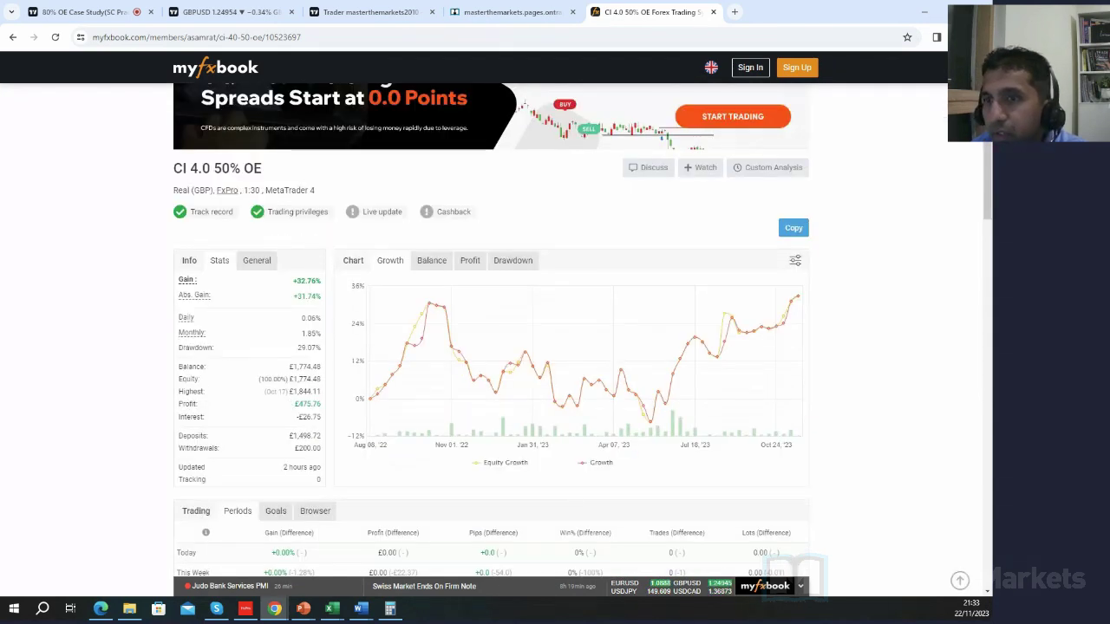
Mark the Growth chart's 2022 rise and following decline, and sketch a rising zigzag with one swing low underlined.
{"action": "left_click_drag", "start_coordinate": [388, 404], "coordinate": [447, 319]}
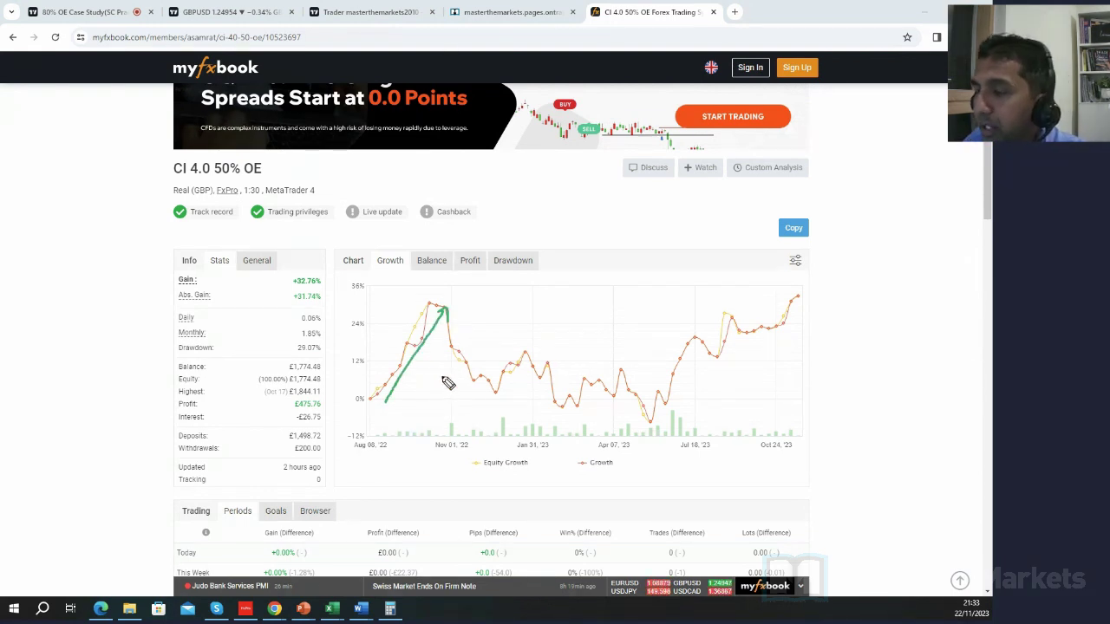
{"action": "mouse_move", "coordinate": [437, 308]}
{"action": "left_mouse_down"}
{"action": "mouse_move", "coordinate": [494, 374]}
{"action": "mouse_move", "coordinate": [572, 412]}
{"action": "left_mouse_up"}
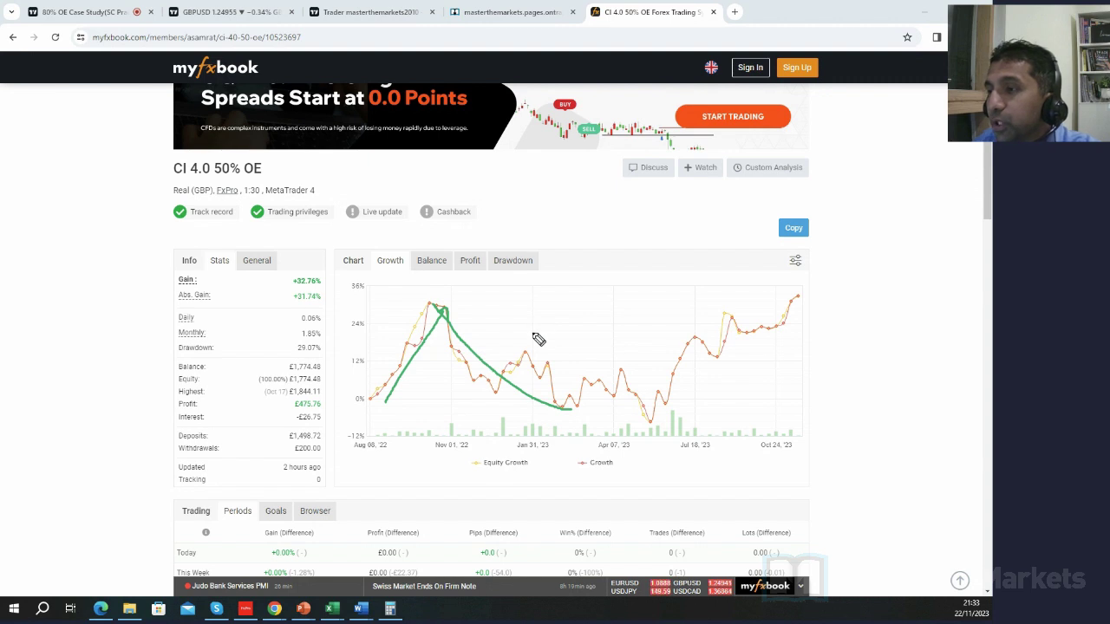
{"action": "mouse_move", "coordinate": [531, 331]}
{"action": "left_mouse_down"}
{"action": "mouse_move", "coordinate": [574, 273]}
{"action": "mouse_move", "coordinate": [591, 297]}
{"action": "mouse_move", "coordinate": [616, 228]}
{"action": "mouse_move", "coordinate": [635, 254]}
{"action": "left_mouse_up"}
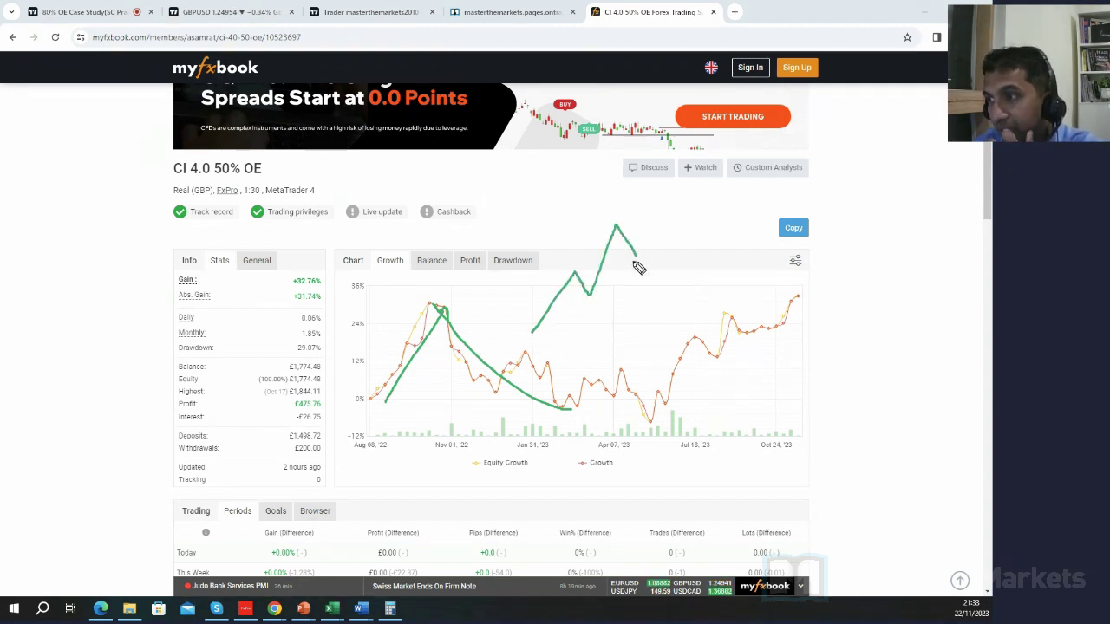
{"action": "left_click_drag", "start_coordinate": [576, 297], "coordinate": [621, 296]}
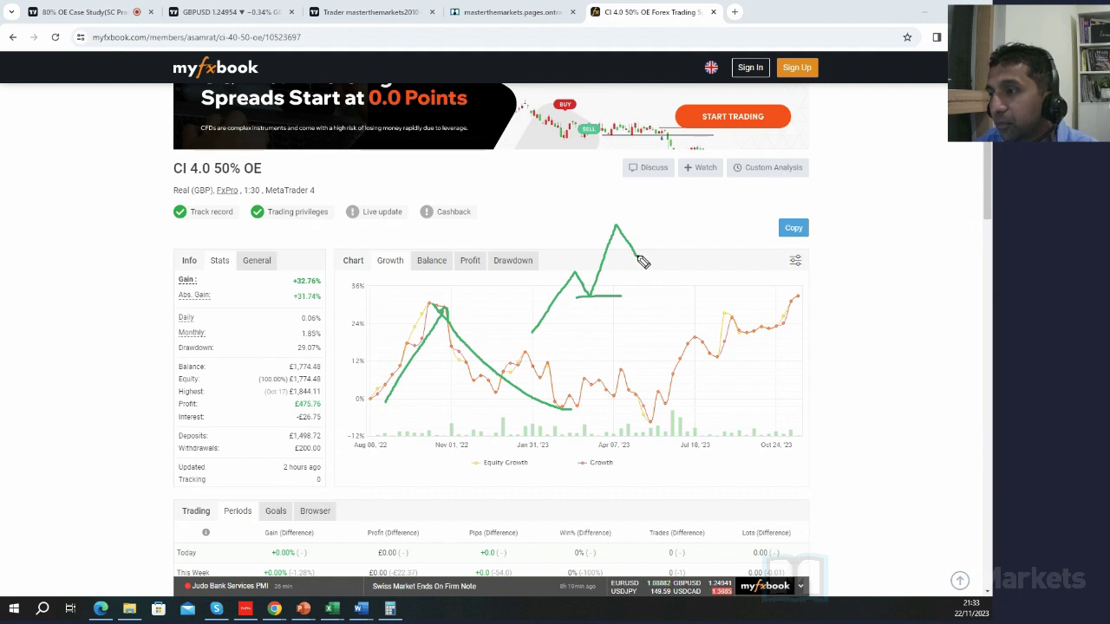
{"action": "left_click_drag", "start_coordinate": [636, 254], "coordinate": [671, 197]}
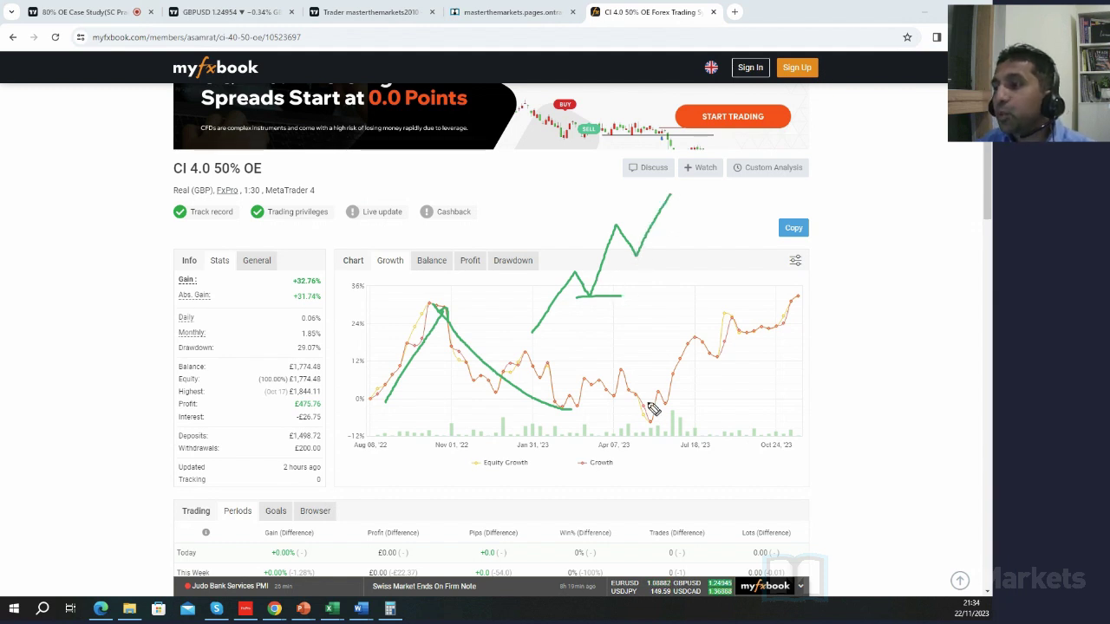
Circle the drawdown period on the Growth chart, draw a rising arrow along the zigzag, and erase all the annotations.
{"action": "mouse_move", "coordinate": [649, 304]}
{"action": "left_mouse_down"}
{"action": "mouse_move", "coordinate": [665, 448]}
{"action": "mouse_move", "coordinate": [525, 462]}
{"action": "mouse_move", "coordinate": [417, 445]}
{"action": "mouse_move", "coordinate": [405, 341]}
{"action": "mouse_move", "coordinate": [620, 281]}
{"action": "mouse_move", "coordinate": [638, 300]}
{"action": "mouse_move", "coordinate": [646, 338]}
{"action": "left_mouse_up"}
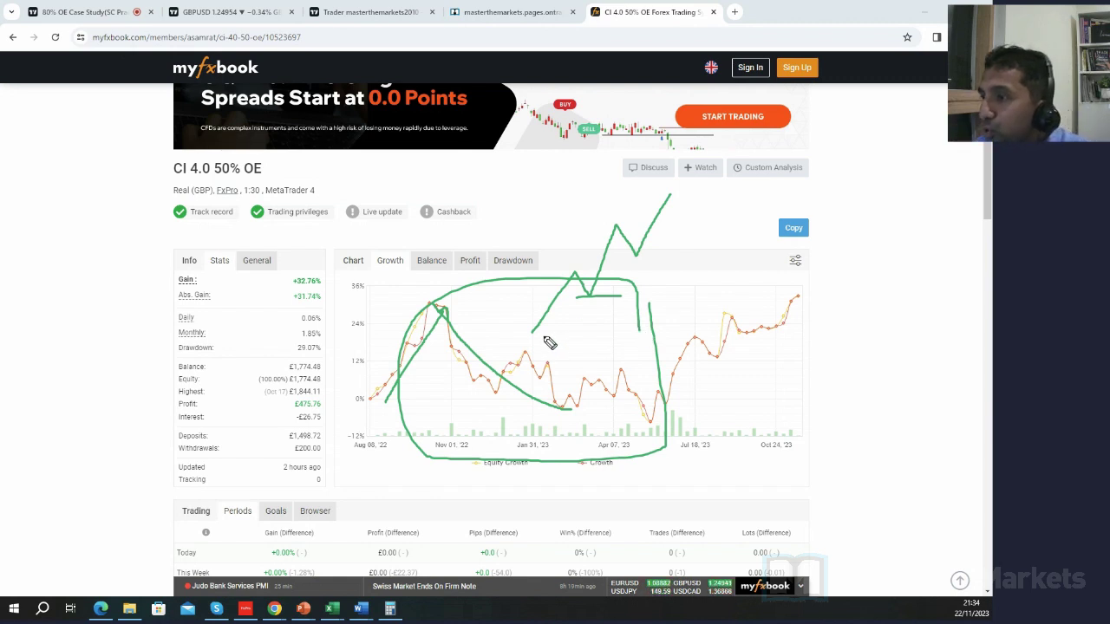
{"action": "mouse_move", "coordinate": [550, 341]}
{"action": "left_mouse_down"}
{"action": "mouse_move", "coordinate": [688, 223]}
{"action": "mouse_move", "coordinate": [701, 225]}
{"action": "left_mouse_up"}
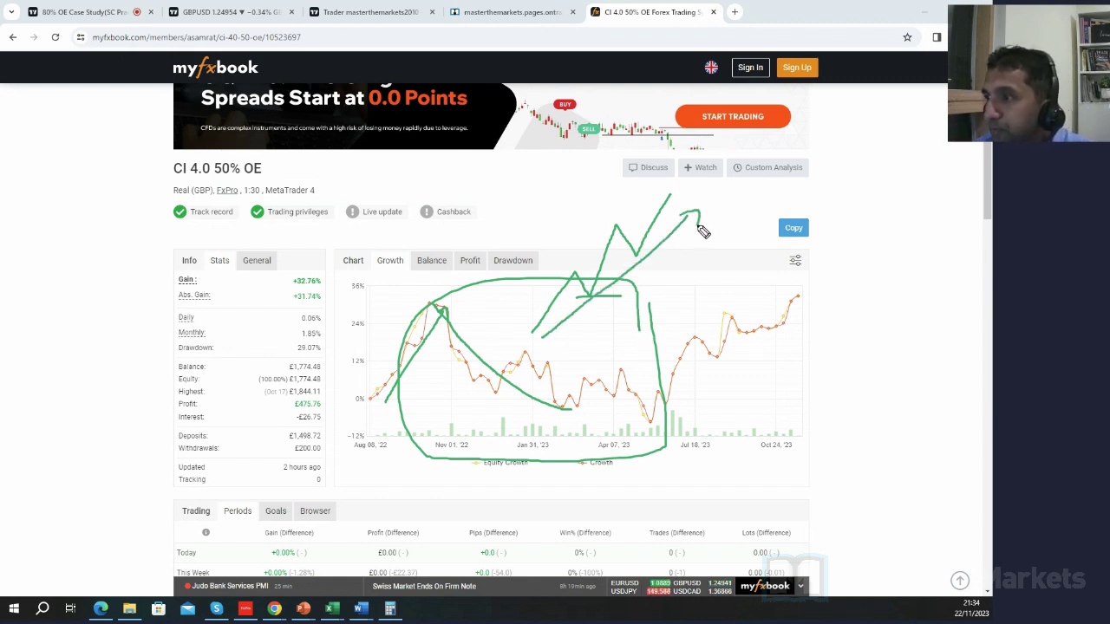
{"action": "key", "text": "e"}
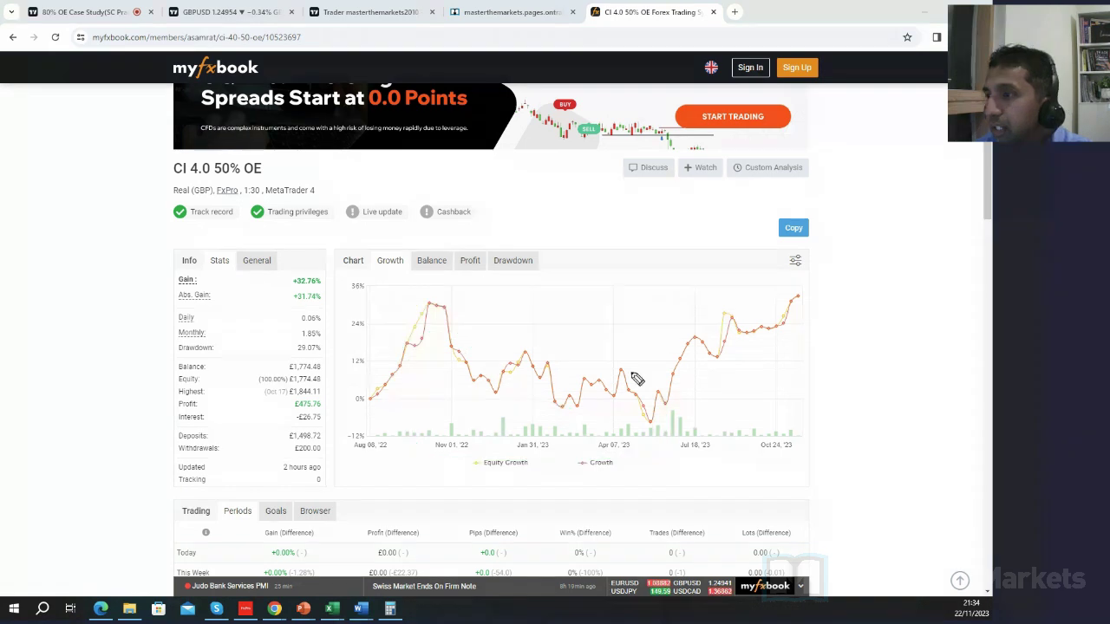
Box the Growth chart's 2023 recovery, mark its successive swing lows and final rise, and clear the annotations.
{"action": "mouse_move", "coordinate": [638, 441]}
{"action": "left_mouse_down"}
{"action": "mouse_move", "coordinate": [637, 331]}
{"action": "mouse_move", "coordinate": [708, 289]}
{"action": "mouse_move", "coordinate": [839, 288]}
{"action": "mouse_move", "coordinate": [840, 347]}
{"action": "mouse_move", "coordinate": [772, 454]}
{"action": "mouse_move", "coordinate": [637, 468]}
{"action": "left_mouse_up"}
{"action": "left_click_drag", "start_coordinate": [656, 406], "coordinate": [686, 402]}
{"action": "left_click_drag", "start_coordinate": [696, 363], "coordinate": [731, 359]}
{"action": "left_click_drag", "start_coordinate": [719, 370], "coordinate": [697, 399]}
{"action": "mouse_move", "coordinate": [735, 333]}
{"action": "left_mouse_down"}
{"action": "mouse_move", "coordinate": [793, 333]}
{"action": "mouse_move", "coordinate": [741, 338]}
{"action": "mouse_move", "coordinate": [774, 331]}
{"action": "mouse_move", "coordinate": [805, 293]}
{"action": "left_mouse_up"}
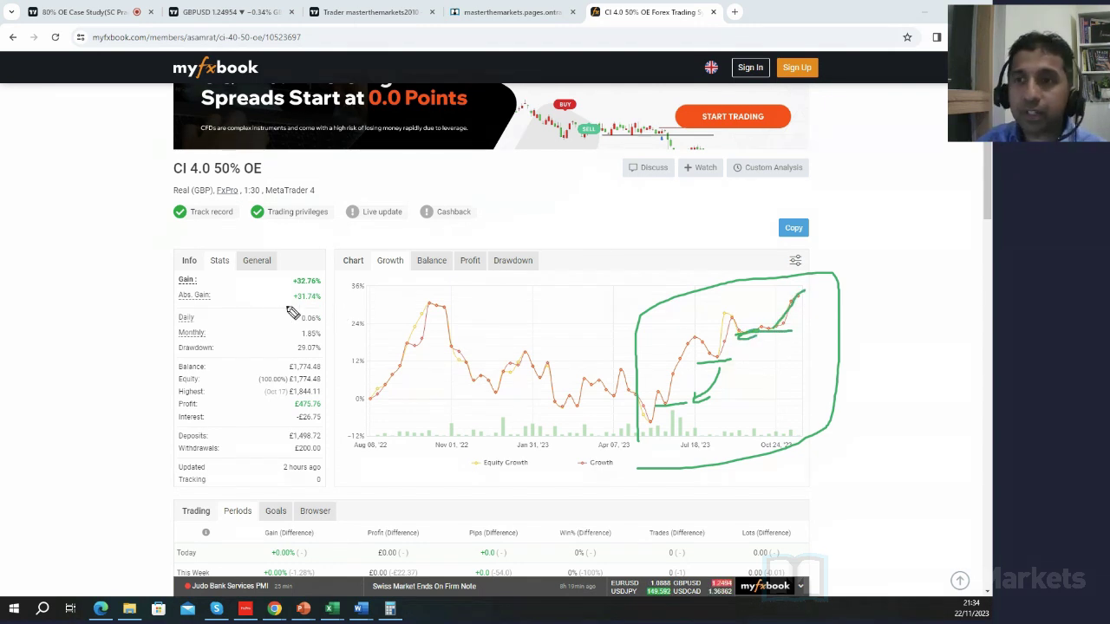
{"action": "key", "text": "Escape"}
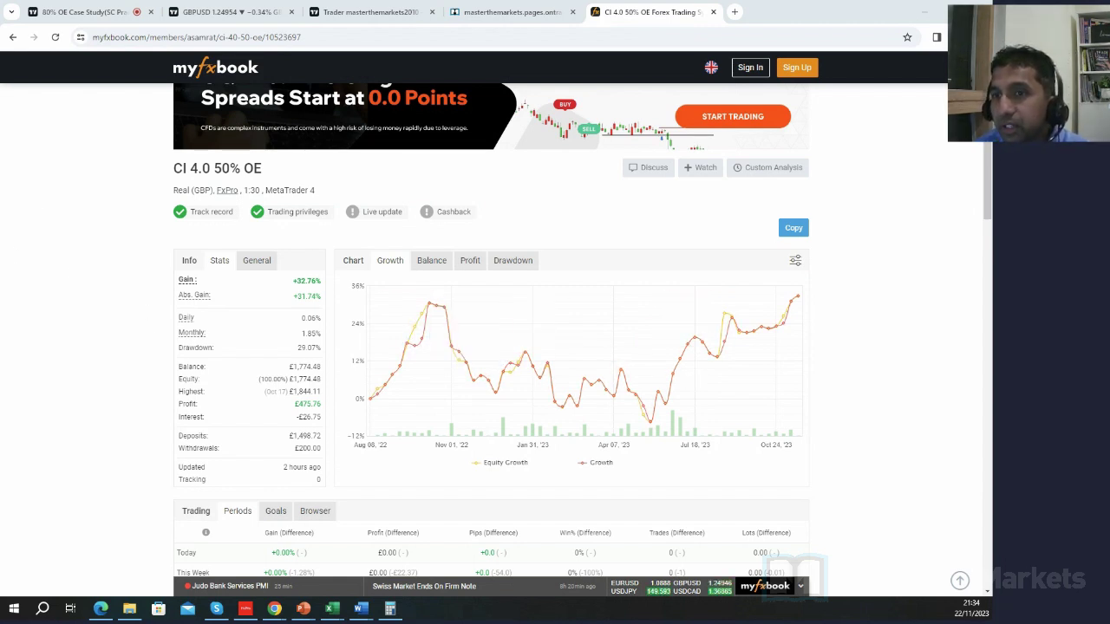
Draw an arrow from the gain figures, underline the deposits, handwrite £100k, £30k and an underlined £300k, and clear the annotations.
{"action": "mouse_move", "coordinate": [337, 300]}
{"action": "left_mouse_down"}
{"action": "mouse_move", "coordinate": [491, 260]}
{"action": "mouse_move", "coordinate": [486, 277]}
{"action": "left_mouse_up"}
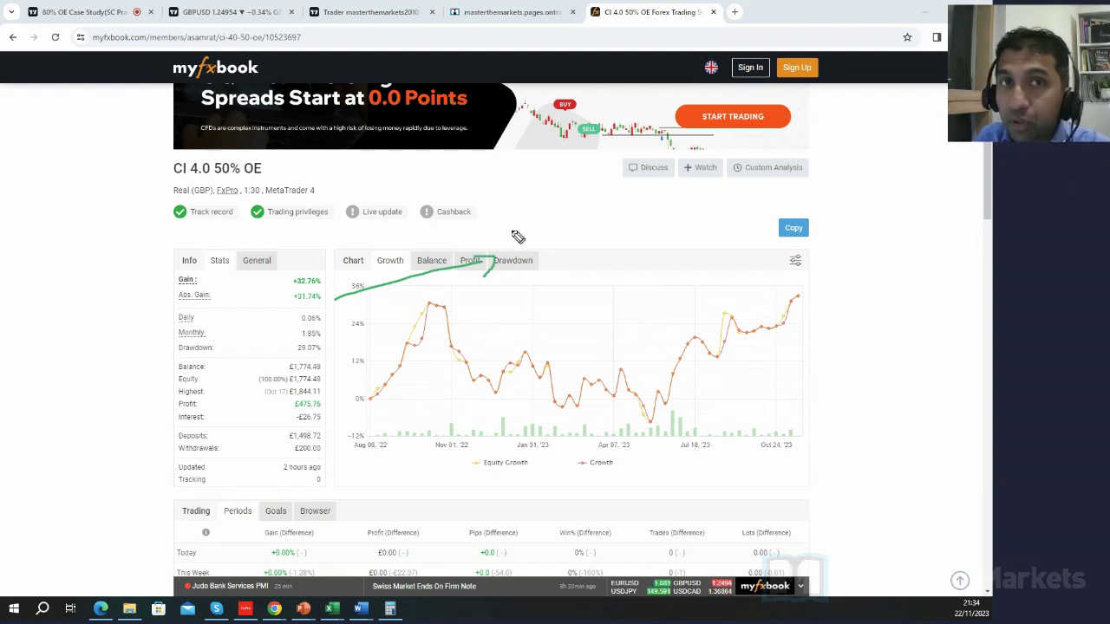
{"action": "left_click_drag", "start_coordinate": [295, 442], "coordinate": [335, 441]}
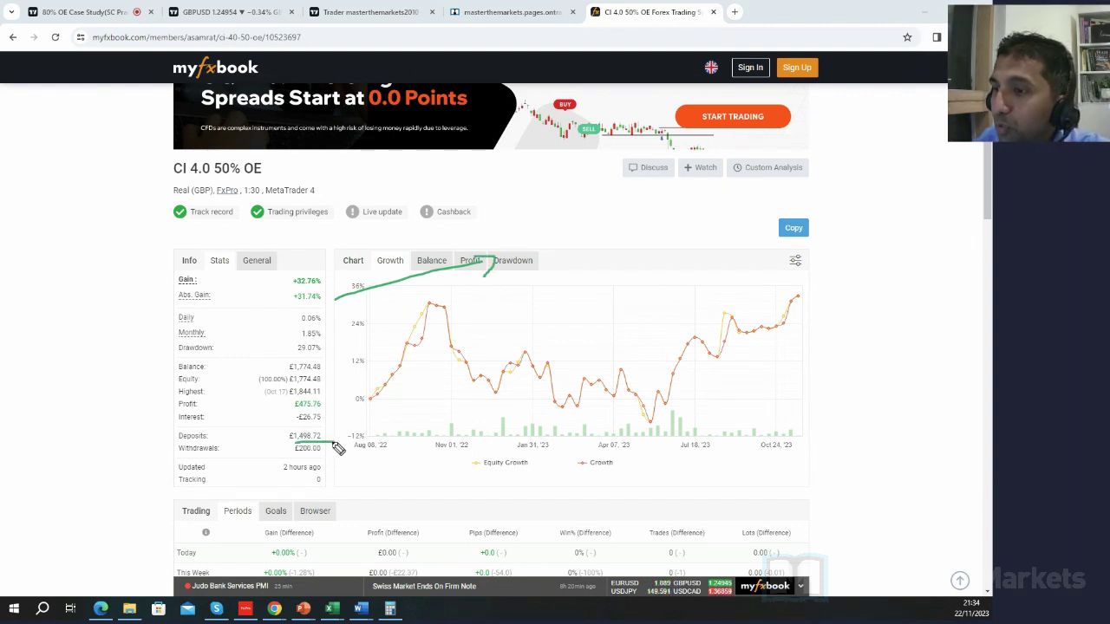
{"action": "mouse_move", "coordinate": [545, 206]}
{"action": "left_mouse_down"}
{"action": "mouse_move", "coordinate": [528, 230]}
{"action": "mouse_move", "coordinate": [586, 214]}
{"action": "mouse_move", "coordinate": [647, 227]}
{"action": "mouse_move", "coordinate": [669, 205]}
{"action": "mouse_move", "coordinate": [682, 222]}
{"action": "mouse_move", "coordinate": [712, 212]}
{"action": "left_mouse_up"}
{"action": "mouse_move", "coordinate": [777, 183]}
{"action": "left_mouse_down"}
{"action": "mouse_move", "coordinate": [811, 193]}
{"action": "mouse_move", "coordinate": [807, 206]}
{"action": "mouse_move", "coordinate": [843, 213]}
{"action": "left_mouse_up"}
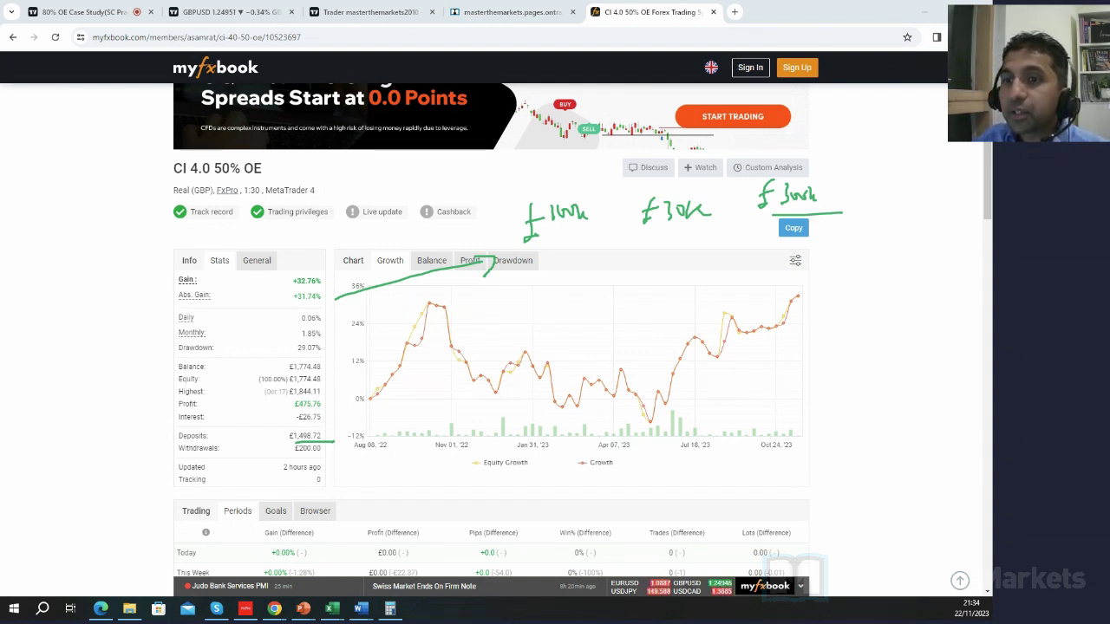
{"action": "key", "text": "Escape"}
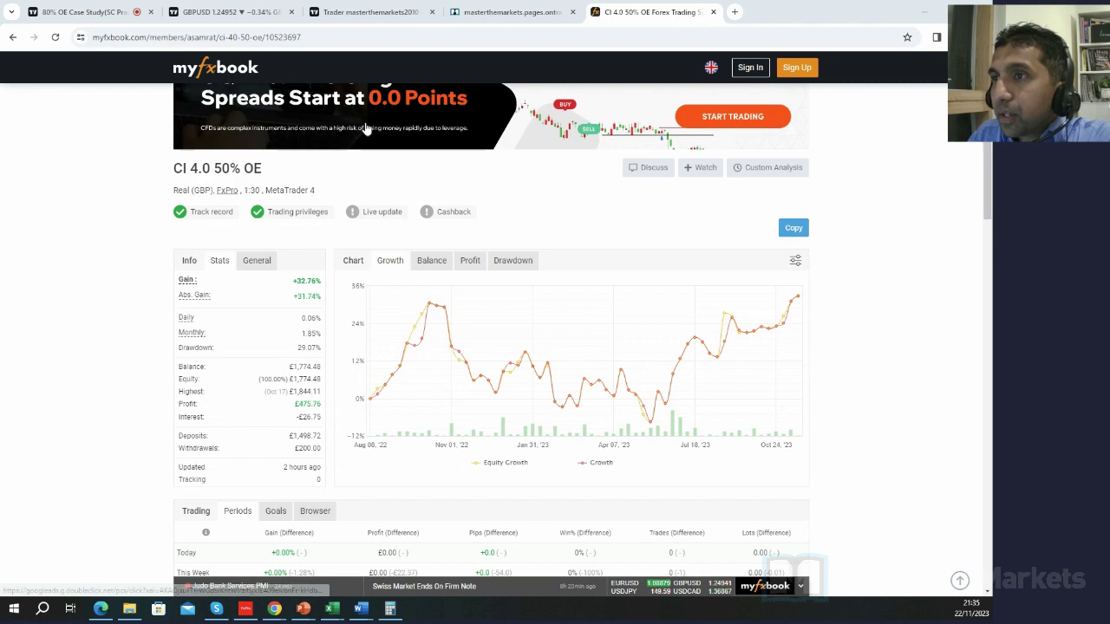
Switch back to the 80% OE Case Study slide show in PowerPoint.
{"action": "mouse_move", "coordinate": [308, 614]}
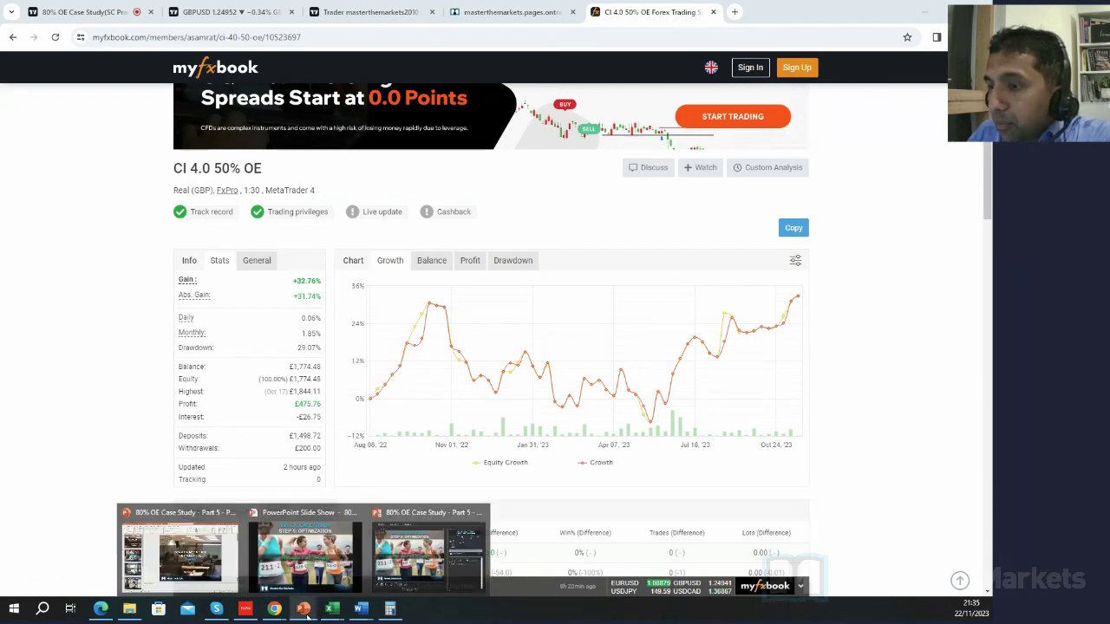
{"action": "left_click", "coordinate": [306, 546]}
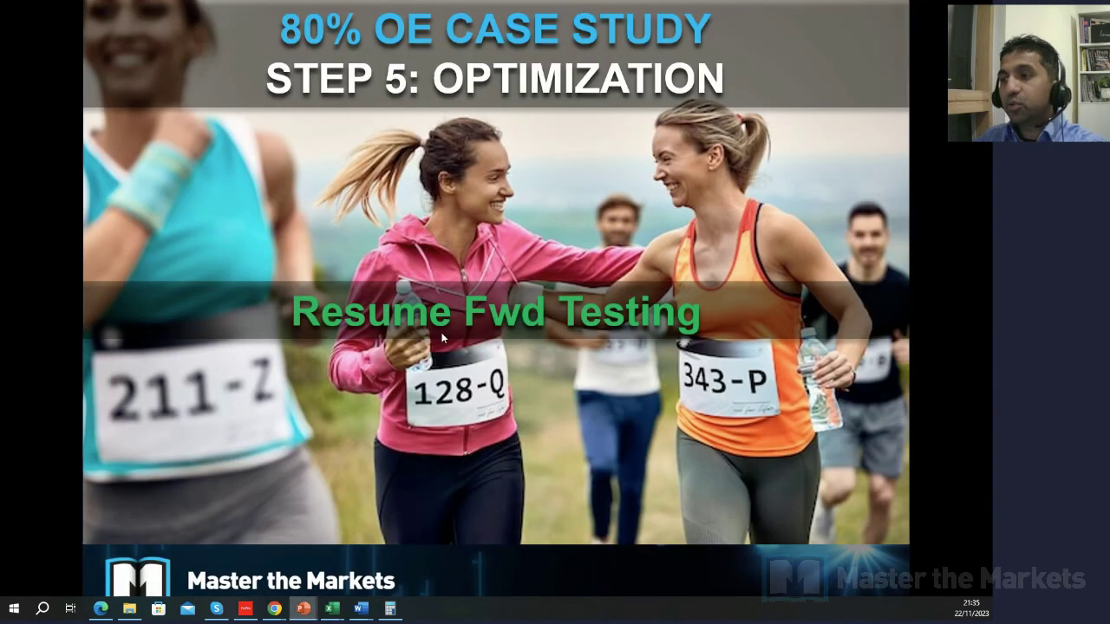